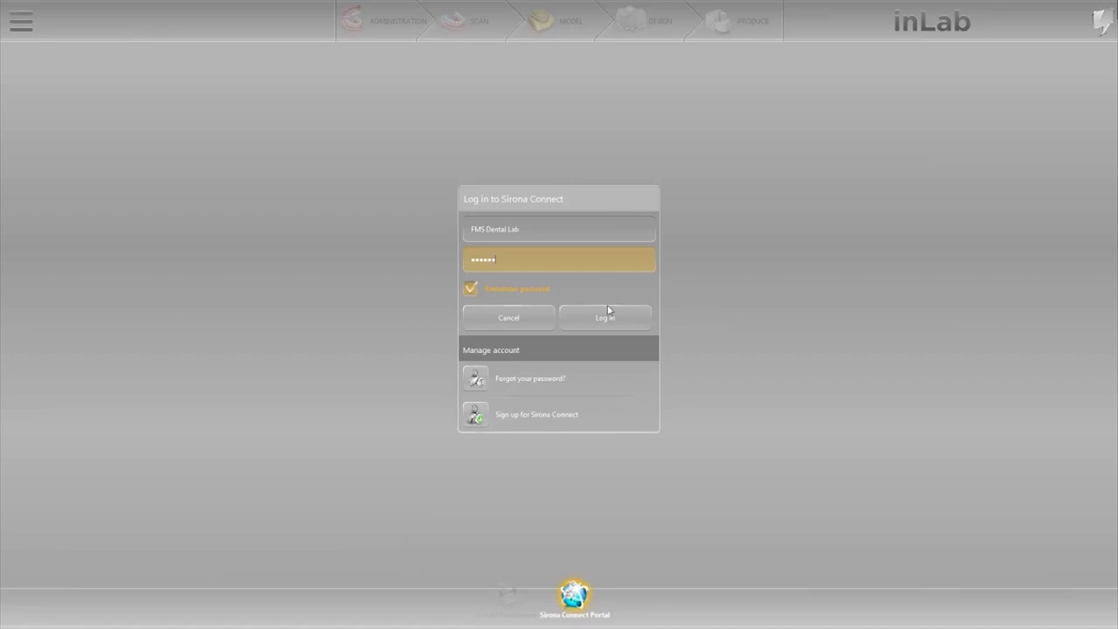
# Log in to Sirona Connect with the lab account's saved credentials
pyautogui.click(630, 317)
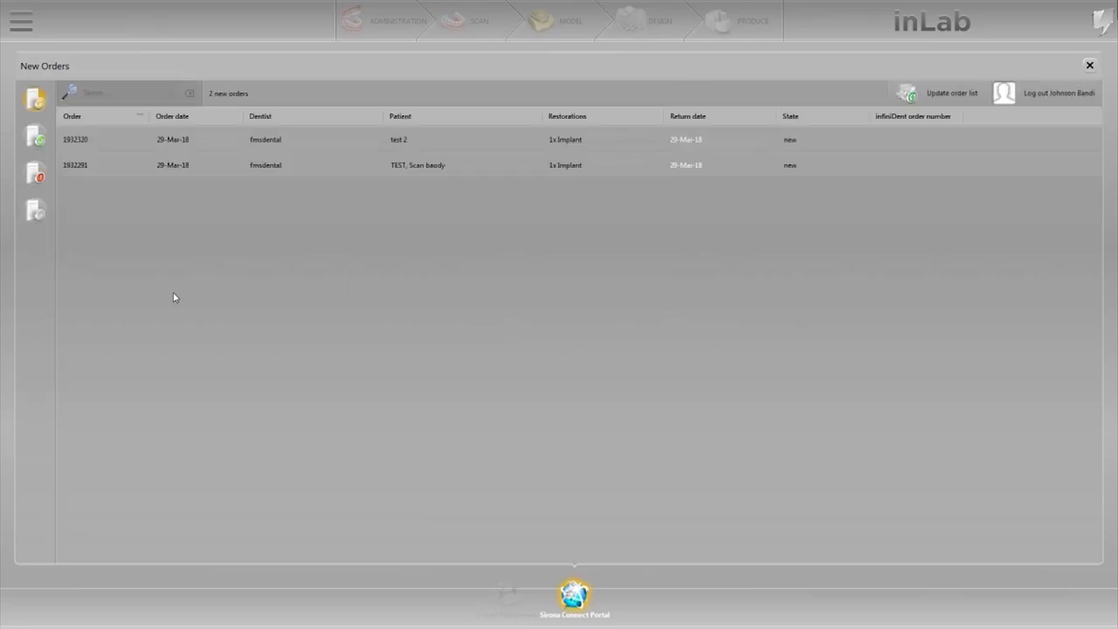
# Check order 1932320, then rotate and zoom its impression scan to a buccal view
pyautogui.click(751, 144)
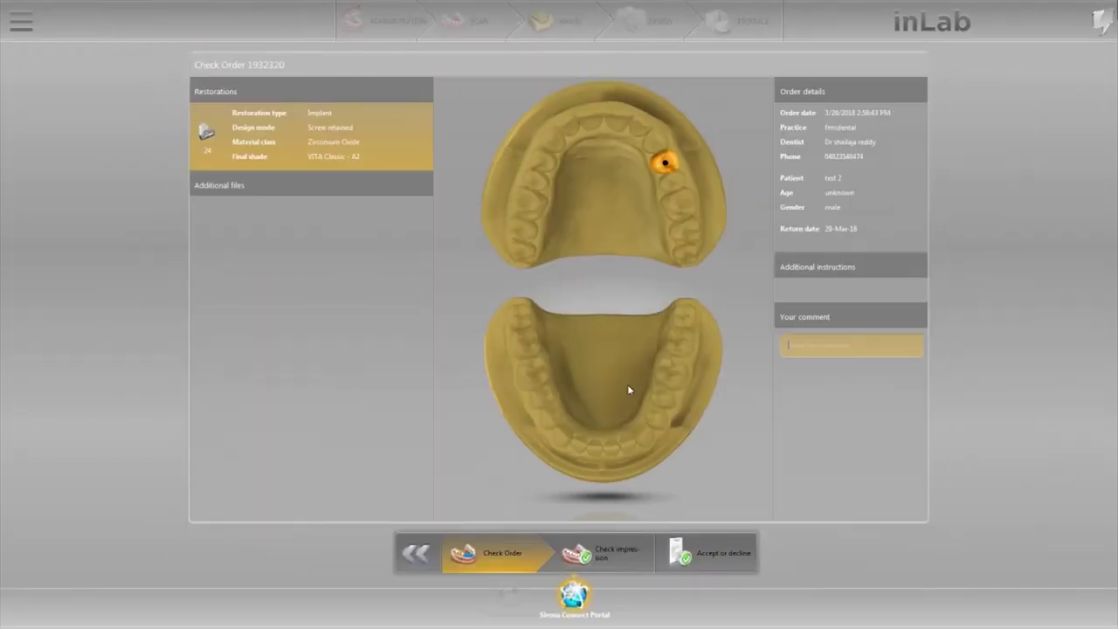
pyautogui.click(617, 568)
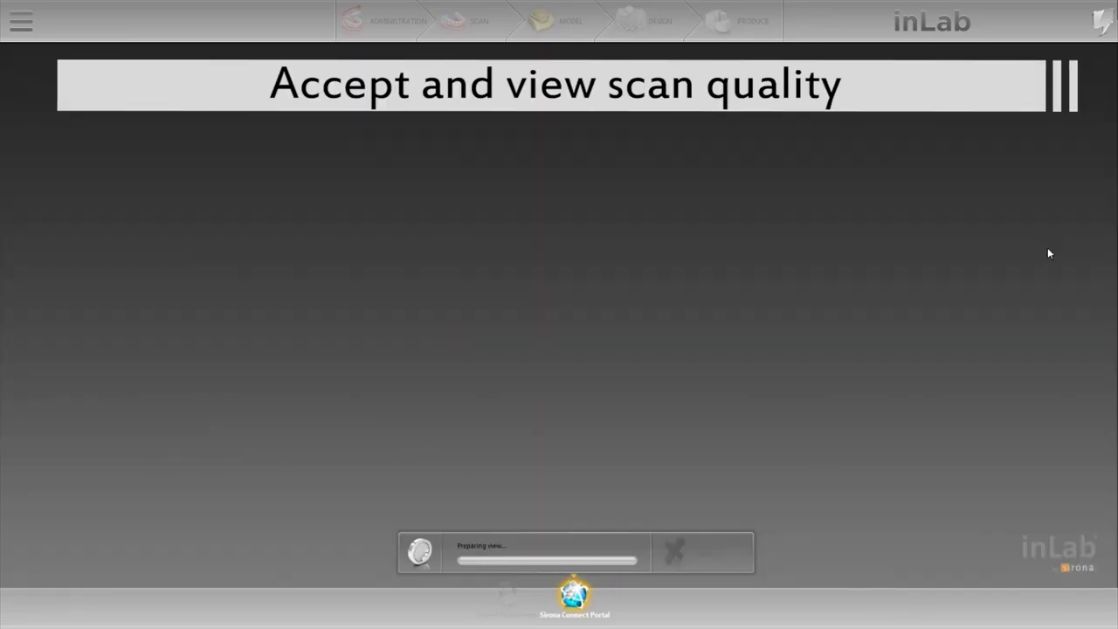
pyautogui.moveTo(689, 335)
pyautogui.mouseDown()
pyautogui.moveTo(526, 366)
pyautogui.moveTo(404, 350)
pyautogui.moveTo(441, 253)
pyautogui.moveTo(609, 309)
pyautogui.moveTo(598, 358)
pyautogui.moveTo(459, 362)
pyautogui.moveTo(559, 410)
pyautogui.mouseUp()
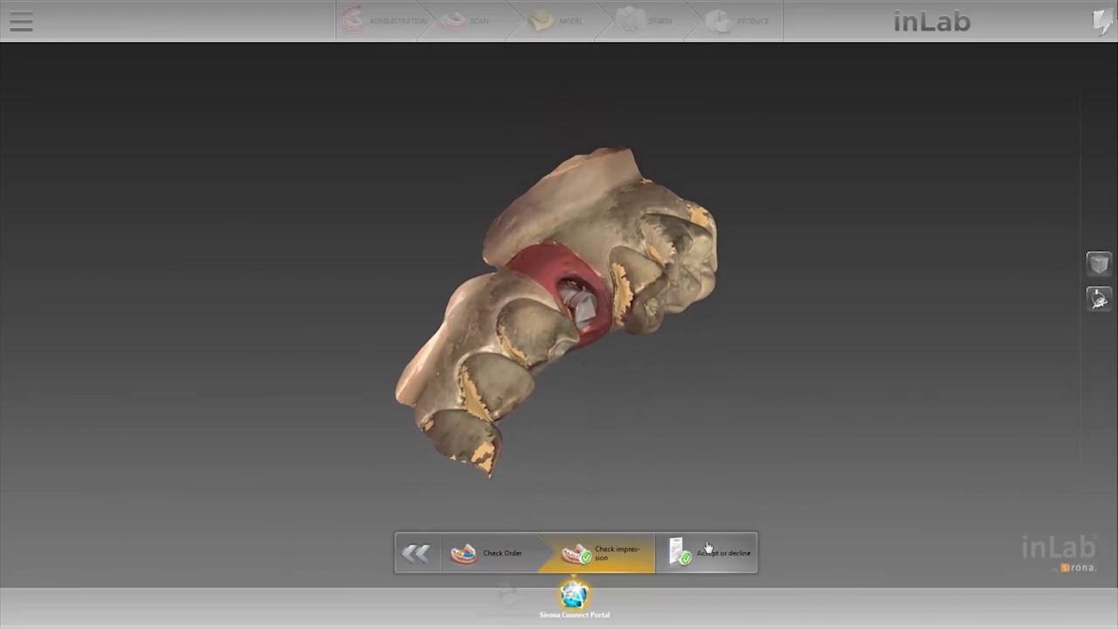
pyautogui.moveTo(654, 465)
pyautogui.mouseDown()
pyautogui.moveTo(594, 341)
pyautogui.moveTo(551, 306)
pyautogui.moveTo(525, 371)
pyautogui.mouseUp()
pyautogui.scroll(3, 586, 324)
pyautogui.scroll(3, 586, 325)
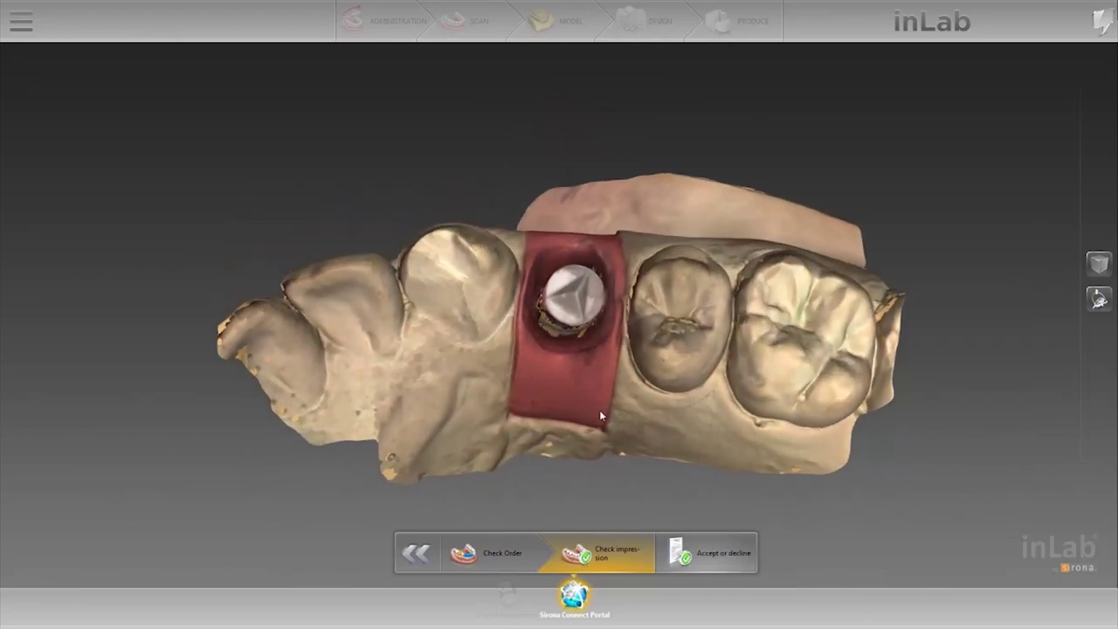
# Accept order 1932320 and download its case file from Accepted Orders
pyautogui.click(709, 557)
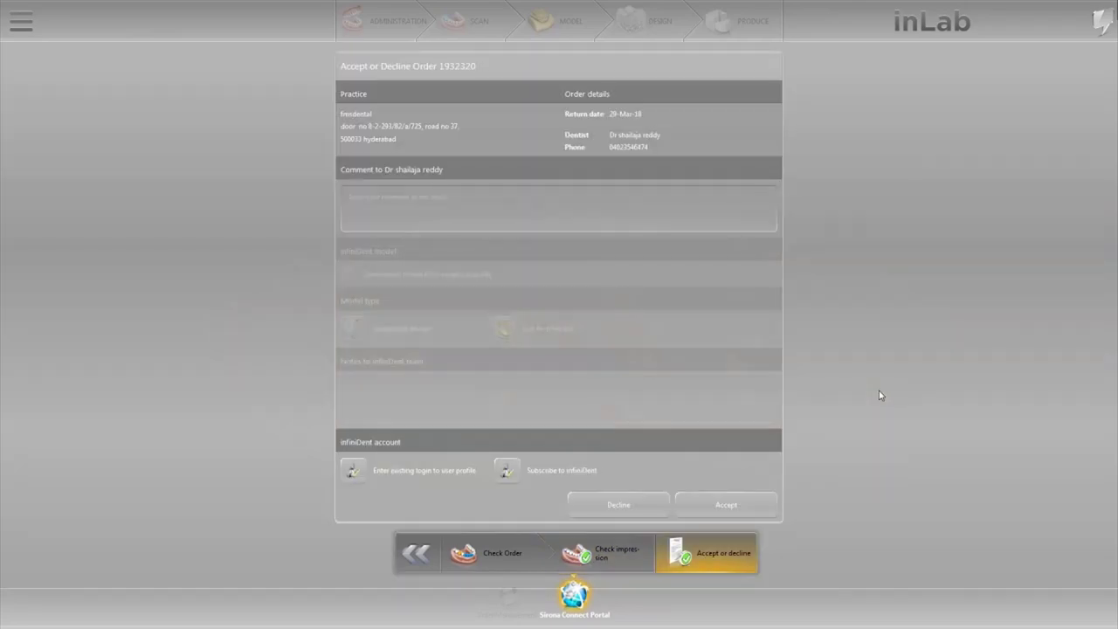
pyautogui.click(698, 505)
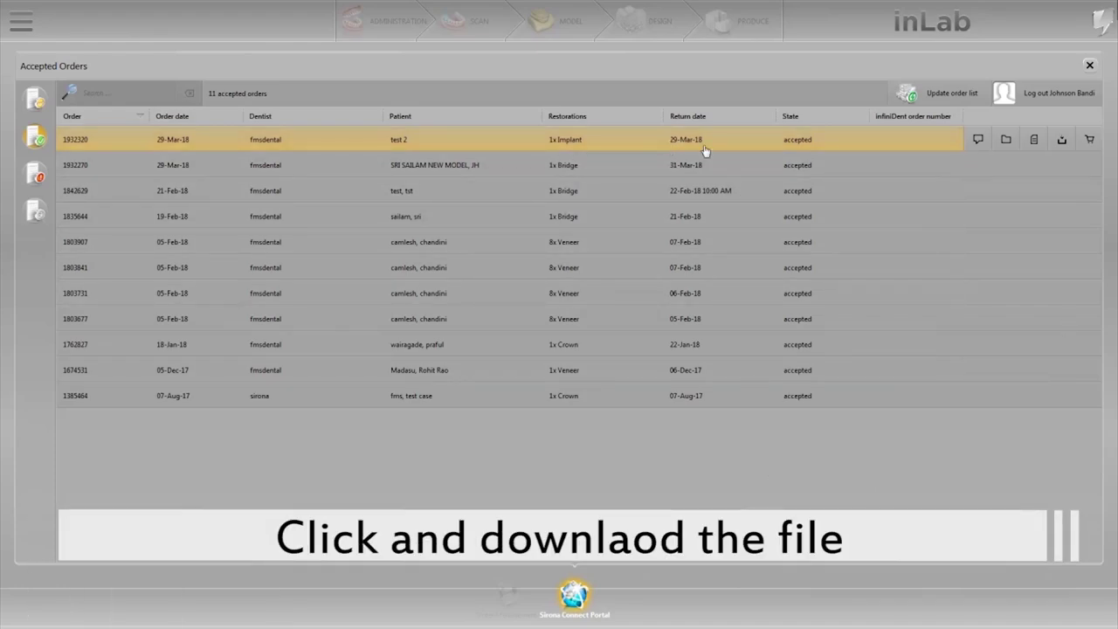
pyautogui.click(1062, 140)
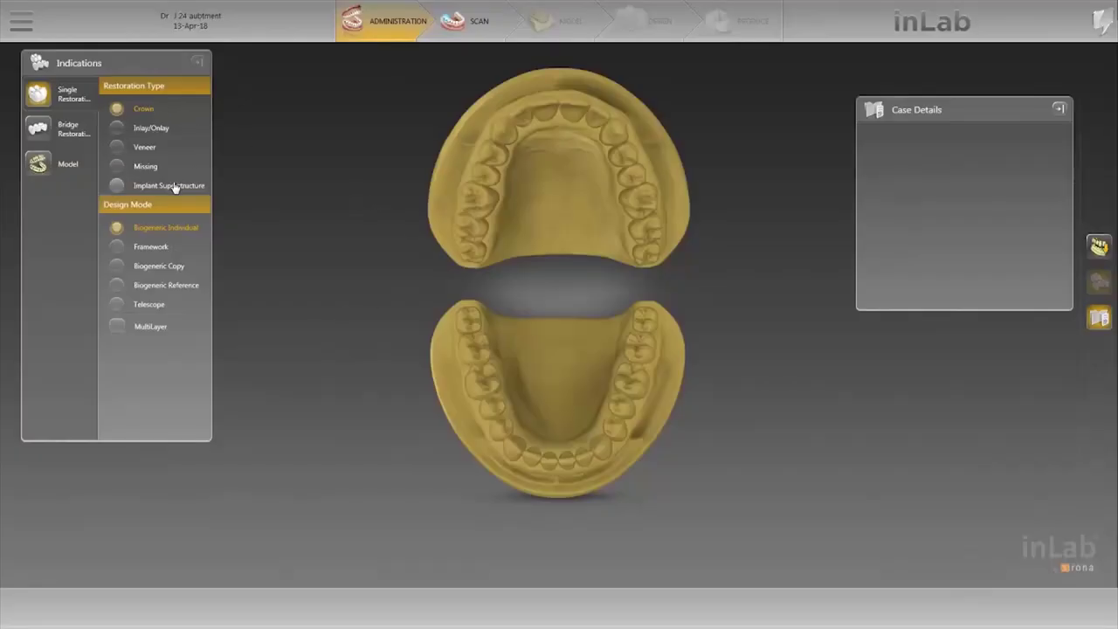
# Set tooth 24 as a MultiLayer implant superstructure
pyautogui.click(174, 187)
pyautogui.click(163, 309)
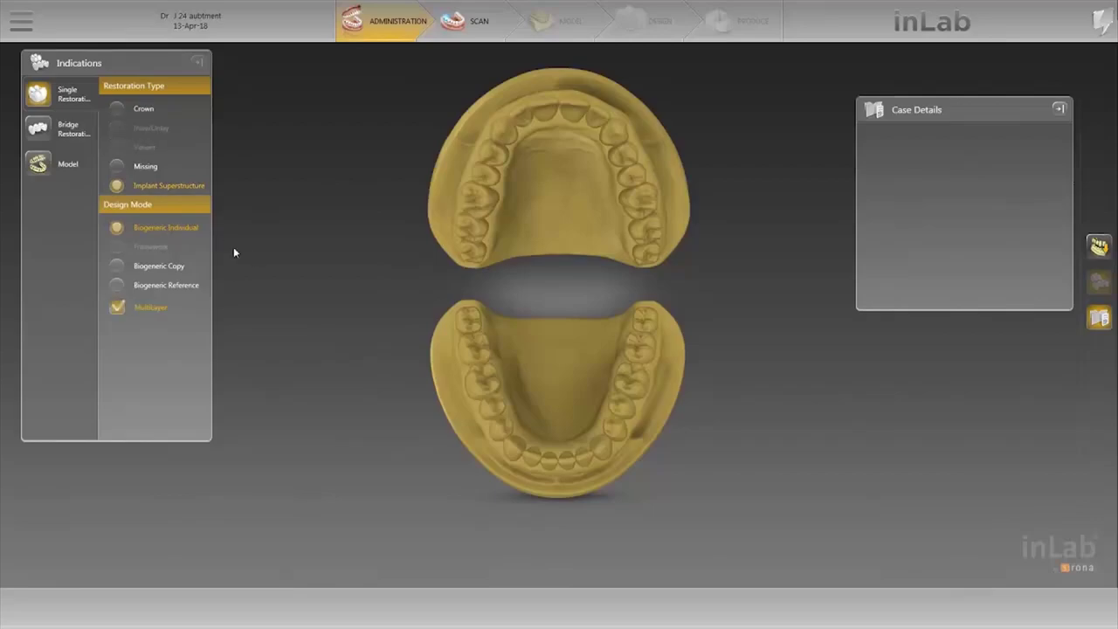
pyautogui.click(626, 161)
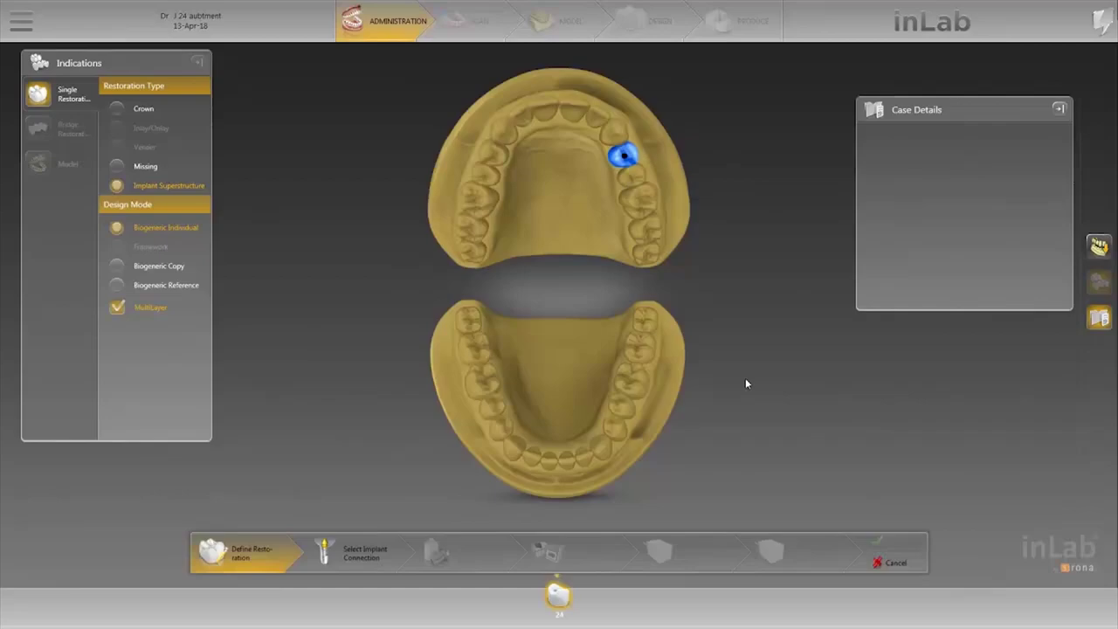
# Choose the Dentsply Sirona others FX 3.8 TiBase implant connection
pyautogui.click(368, 549)
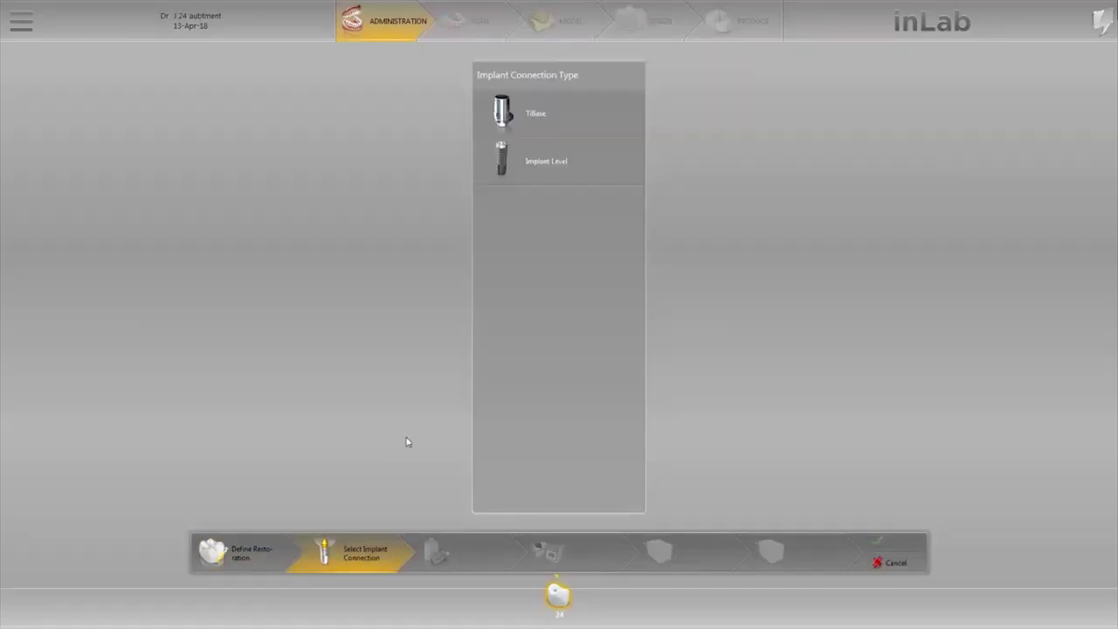
pyautogui.click(597, 107)
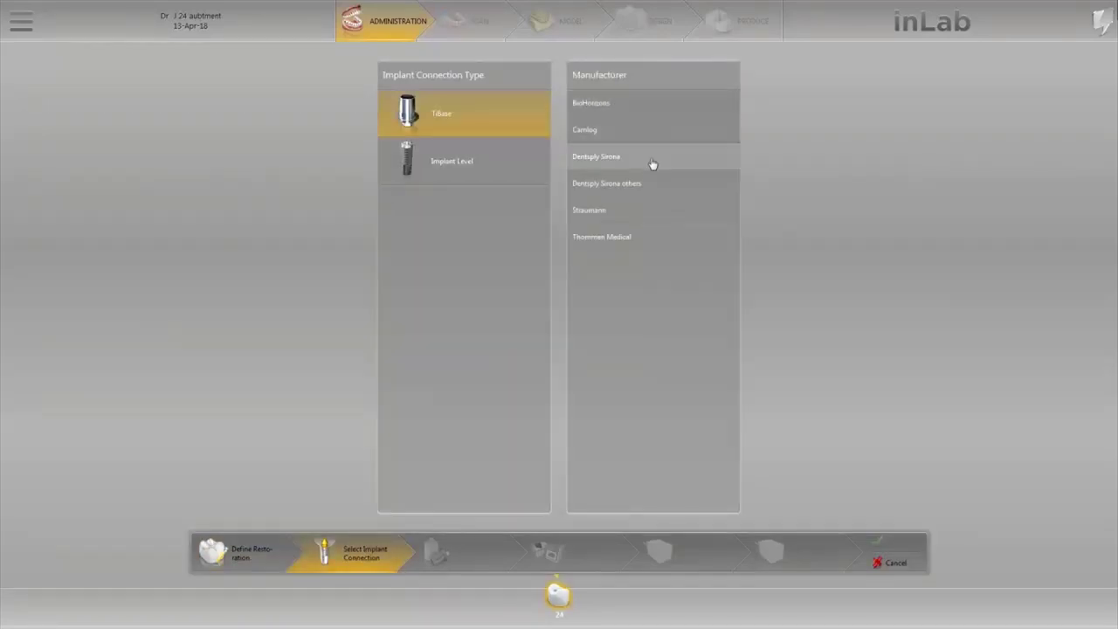
pyautogui.click(652, 185)
pyautogui.click(719, 346)
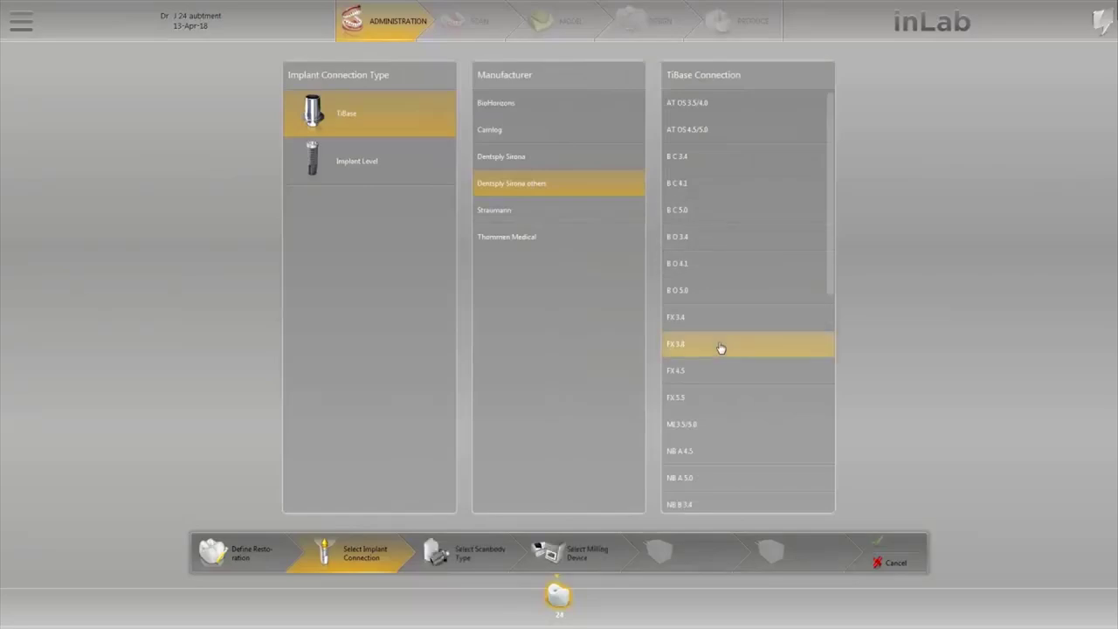
pyautogui.click(478, 537)
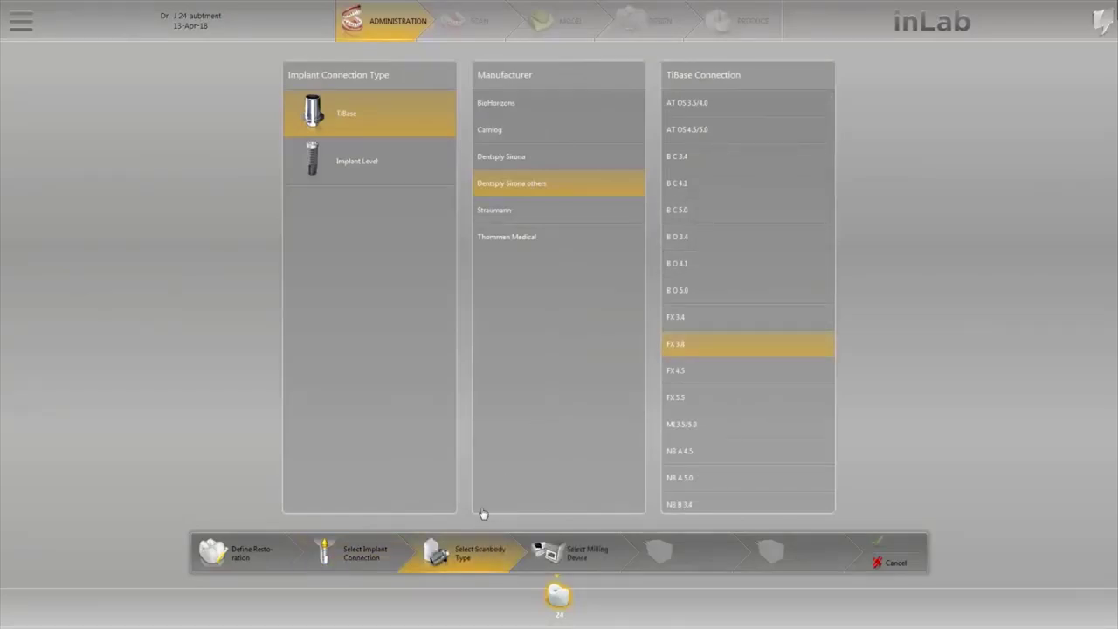
# Select the MC X5 milling unit, Ivoclar IPS e.max CAD veneer and Misc ZrO2 framework
pyautogui.click(569, 547)
pyautogui.click(551, 297)
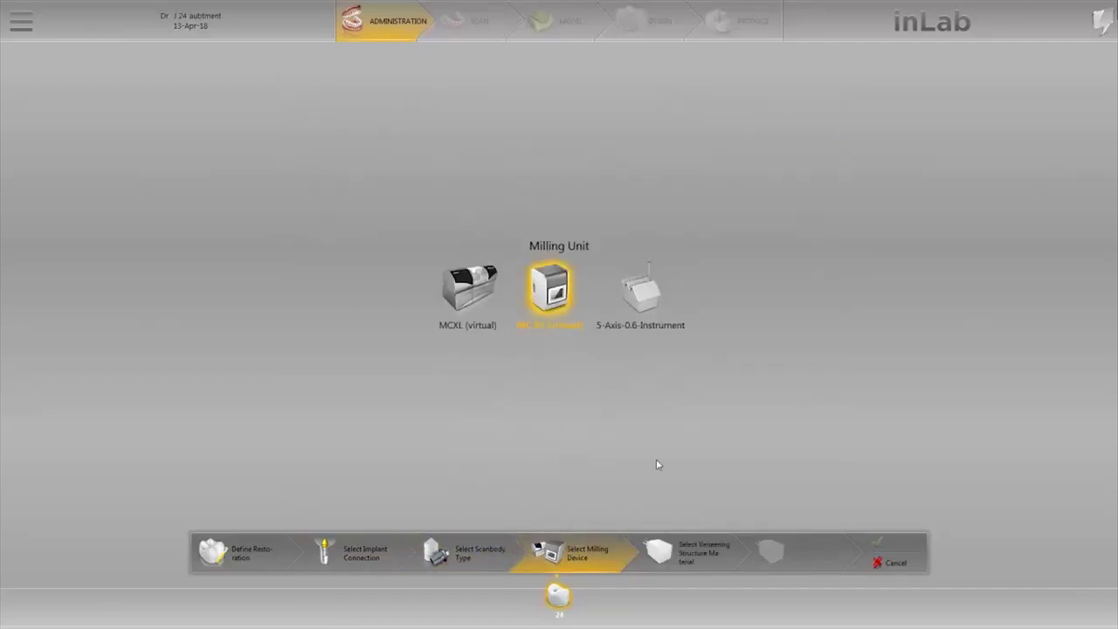
pyautogui.click(684, 535)
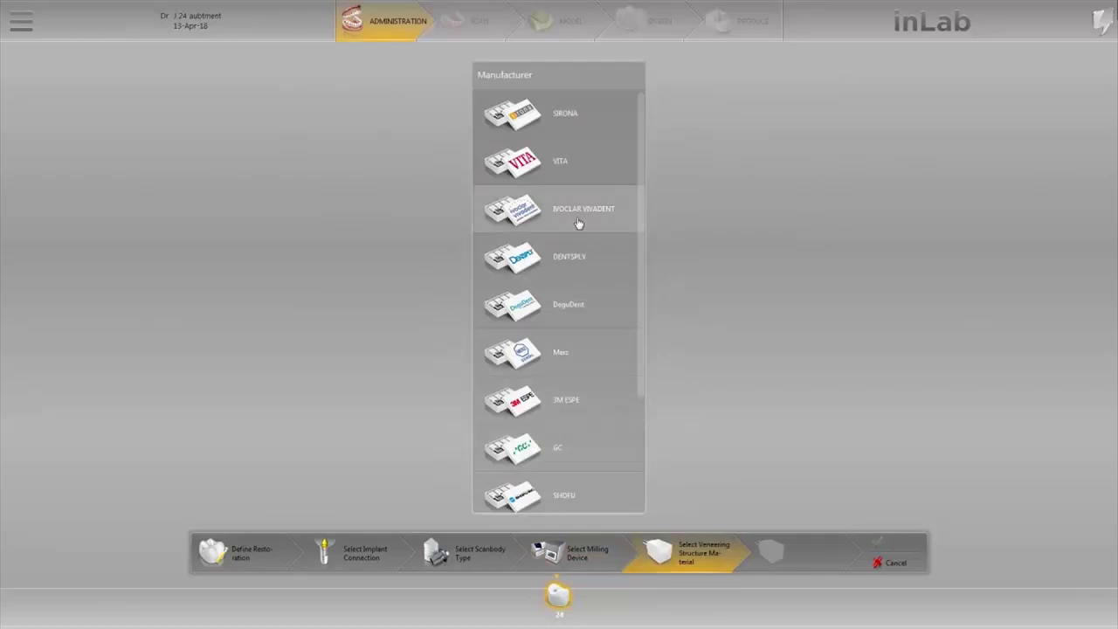
pyautogui.click(578, 223)
pyautogui.click(563, 158)
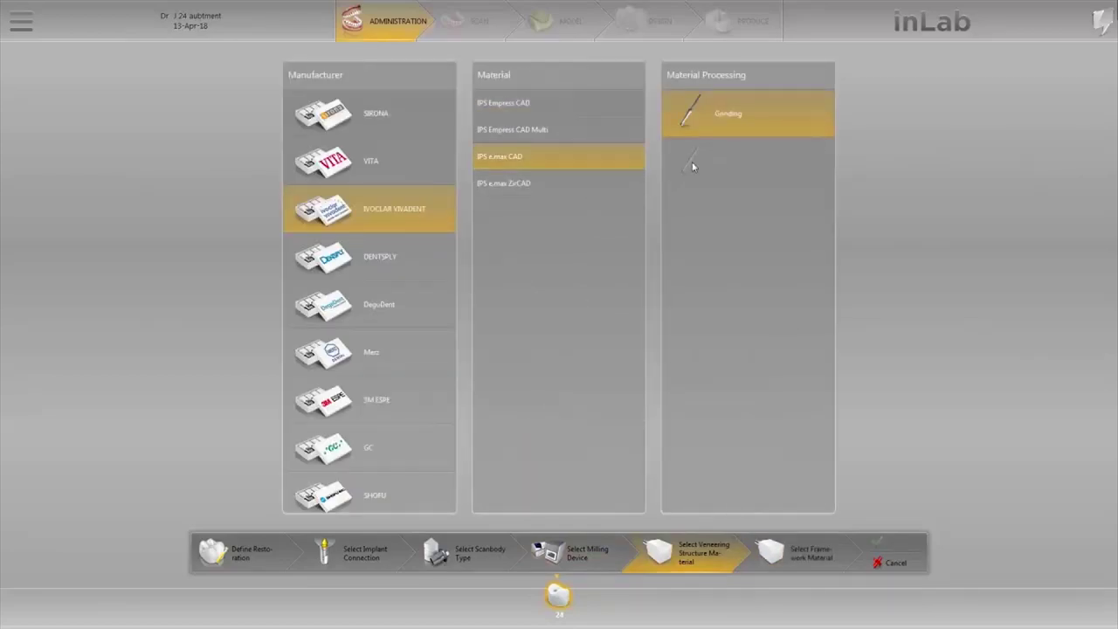
pyautogui.click(794, 563)
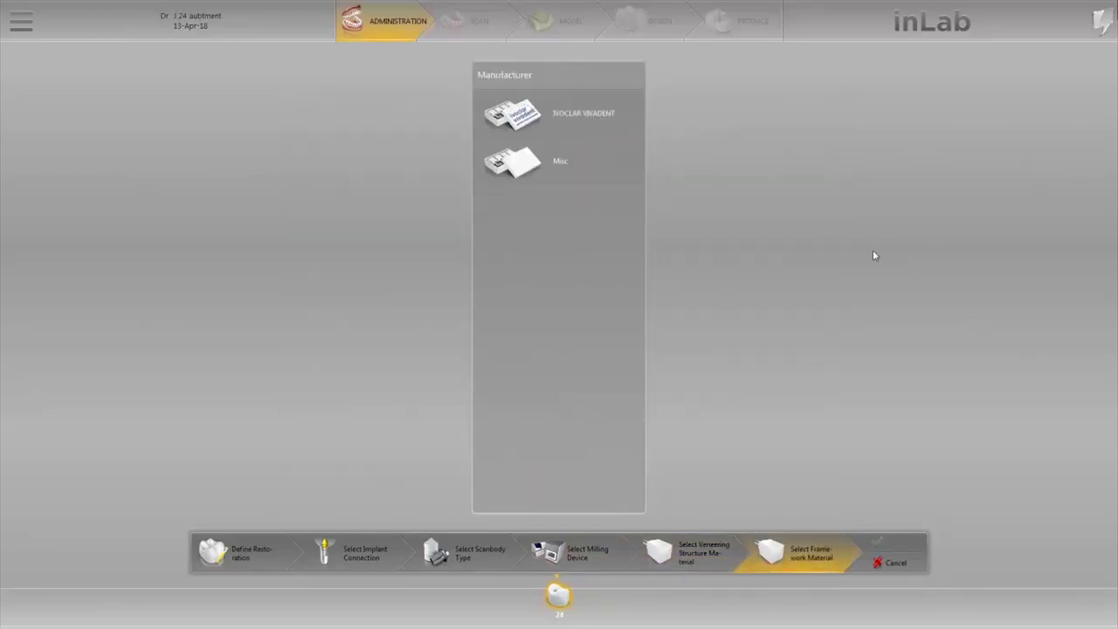
pyautogui.click(560, 168)
pyautogui.click(559, 157)
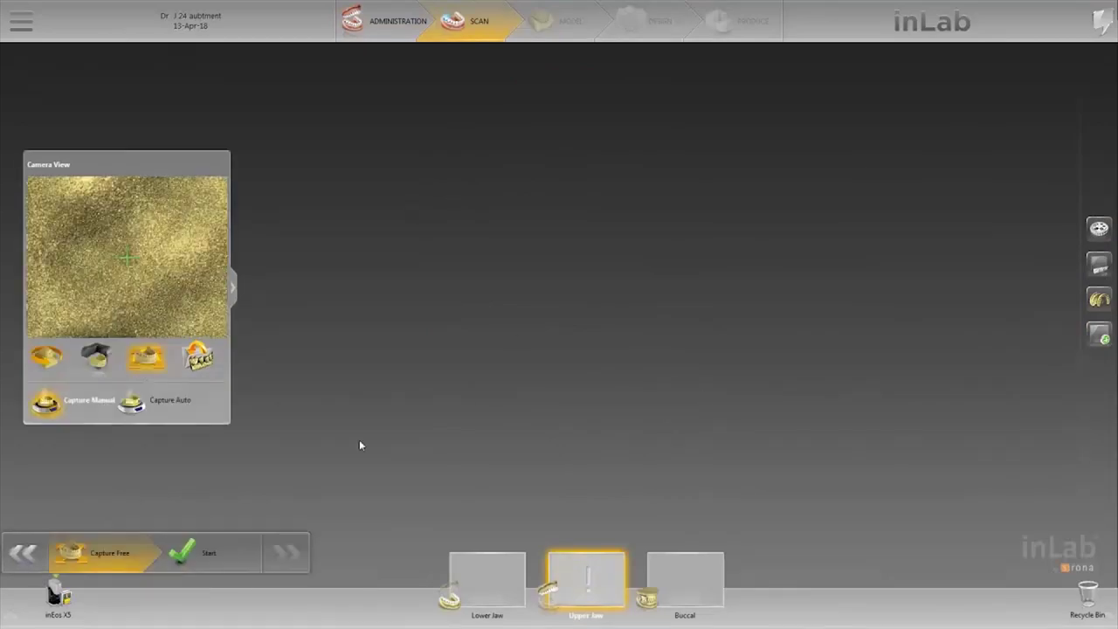
# Start a Capture Free scan and confirm the ground plate is clear
pyautogui.click(106, 353)
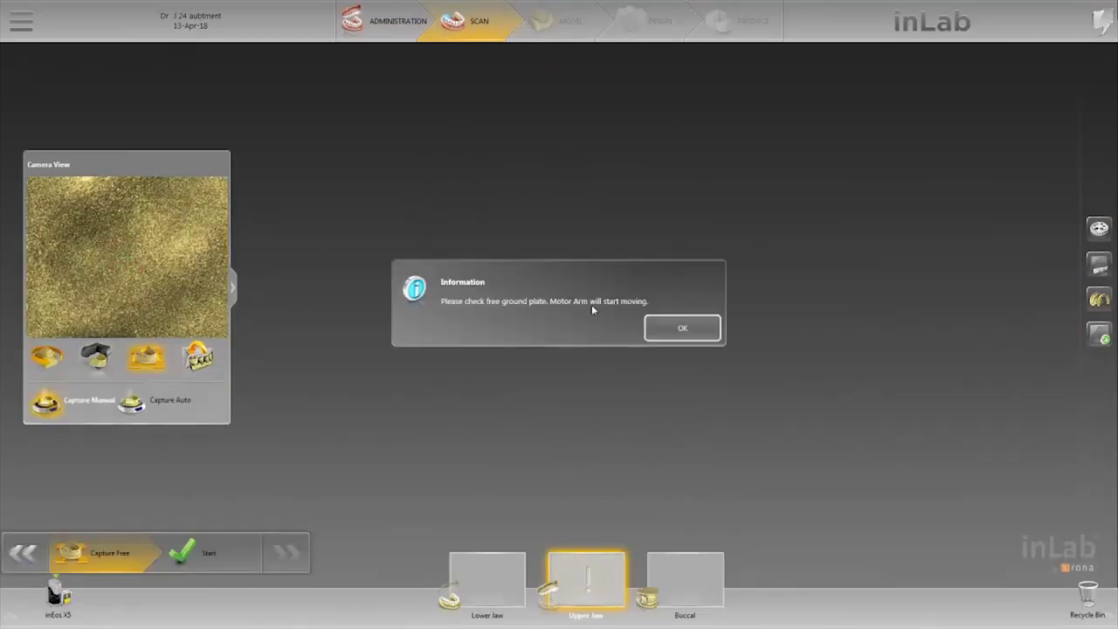
pyautogui.click(681, 328)
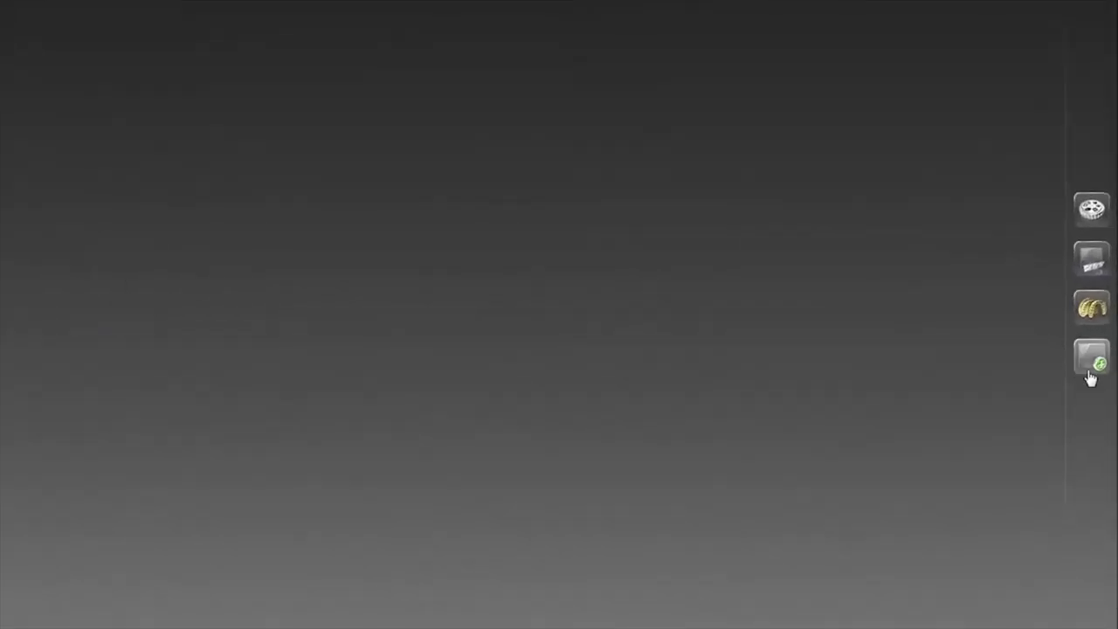
# Add a GingivaMask Upper catalog scan, capture the jaw and rotate the result to check it
pyautogui.click(1094, 371)
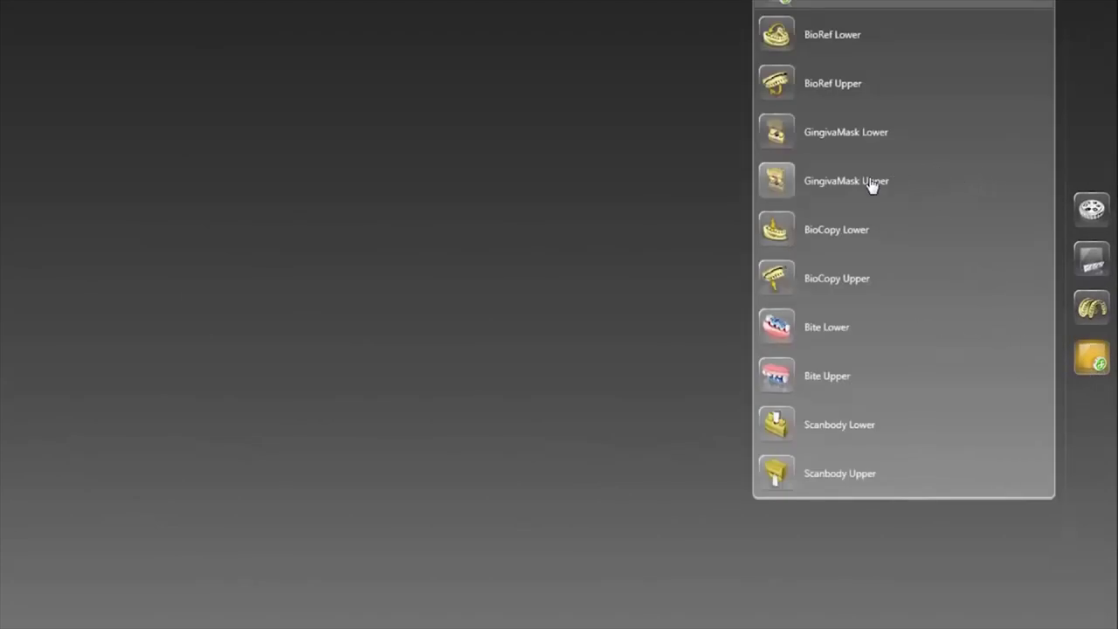
pyautogui.click(771, 198)
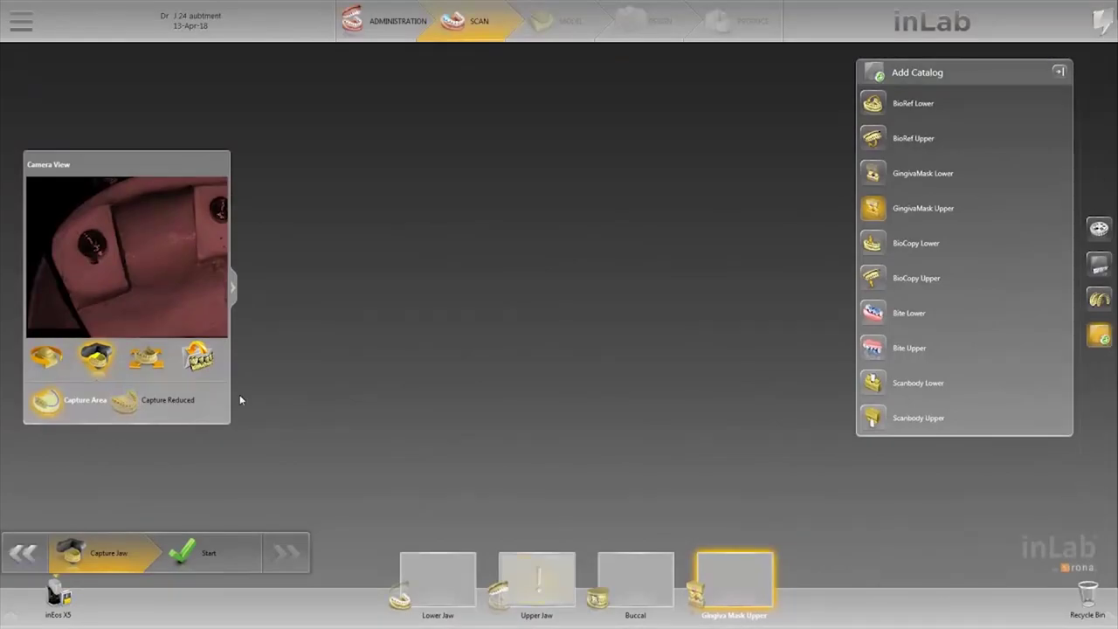
pyautogui.click(228, 551)
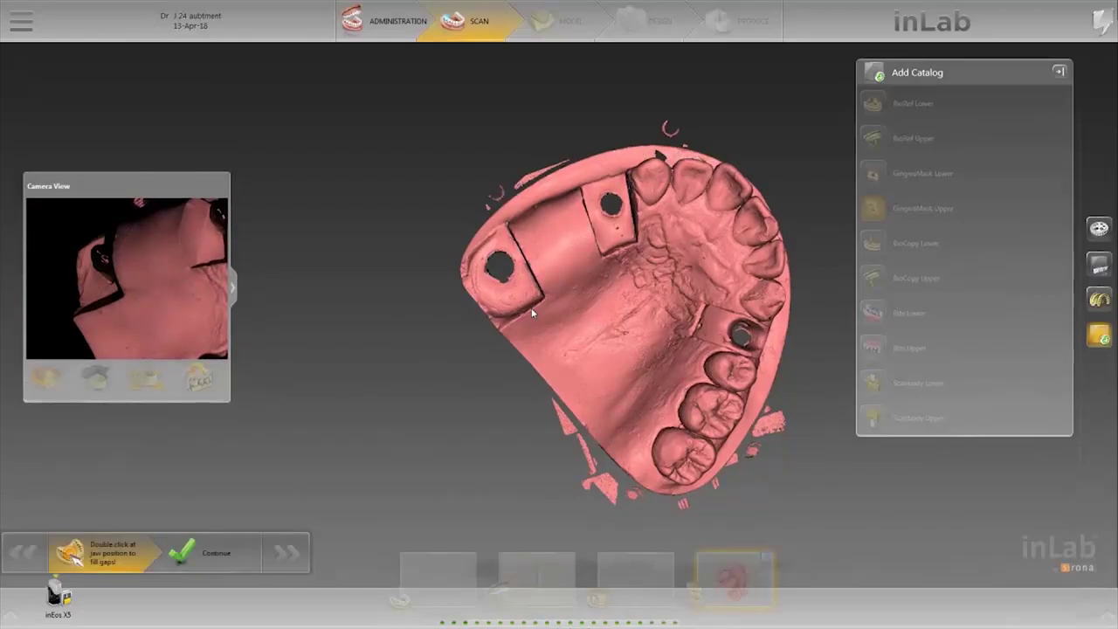
pyautogui.moveTo(630, 200); pyautogui.dragTo(665, 169)
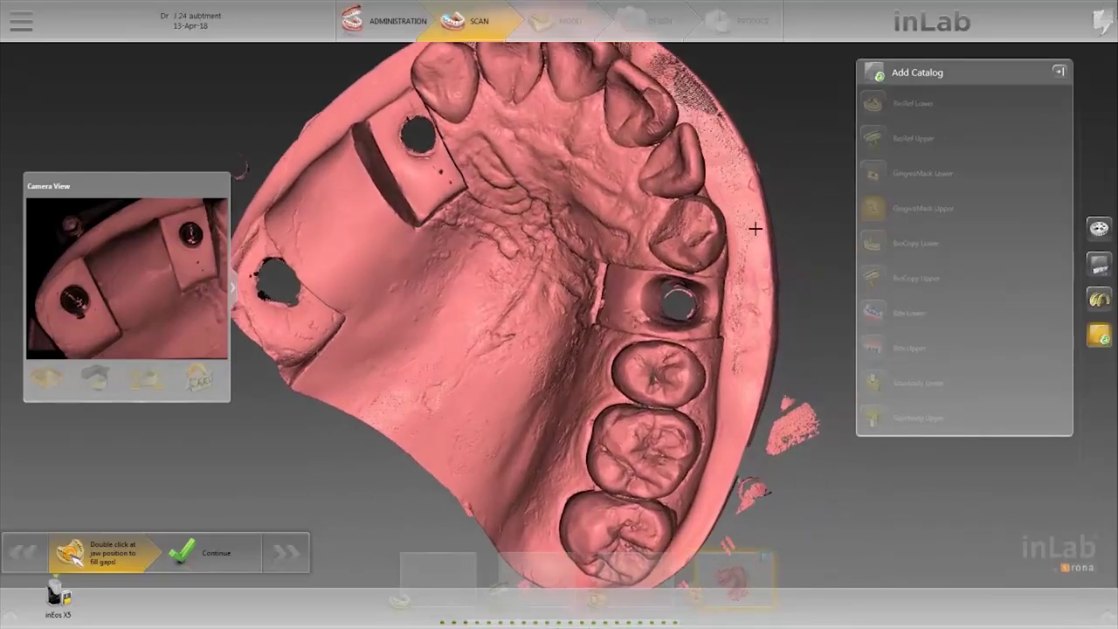
pyautogui.moveTo(664, 169); pyautogui.dragTo(756, 349, button='right')
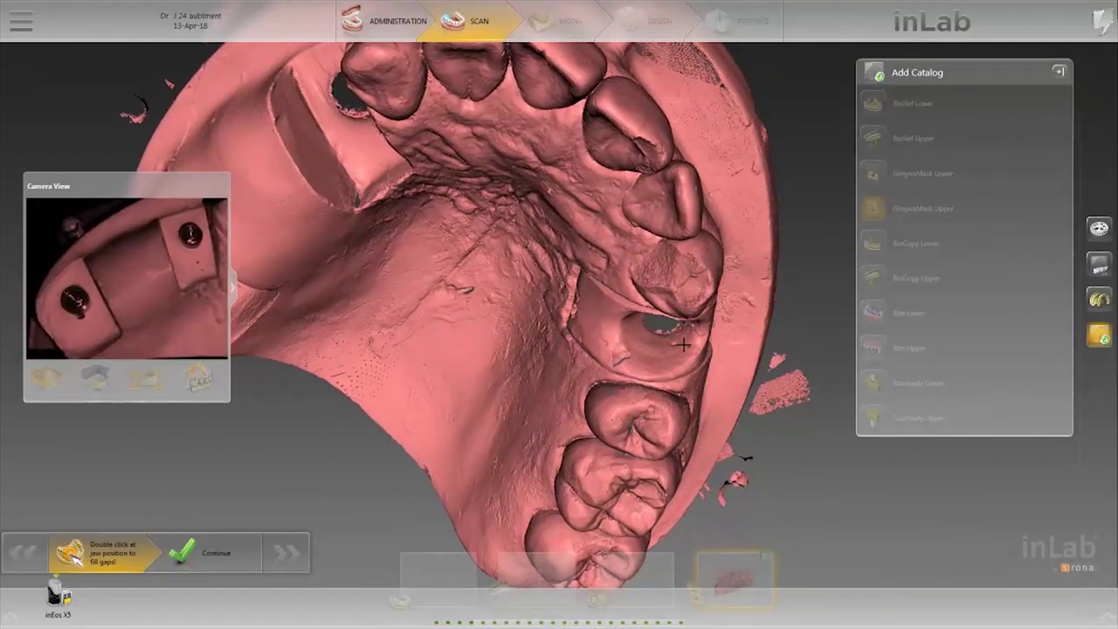
pyautogui.moveTo(688, 352); pyautogui.dragTo(699, 265, button='right')
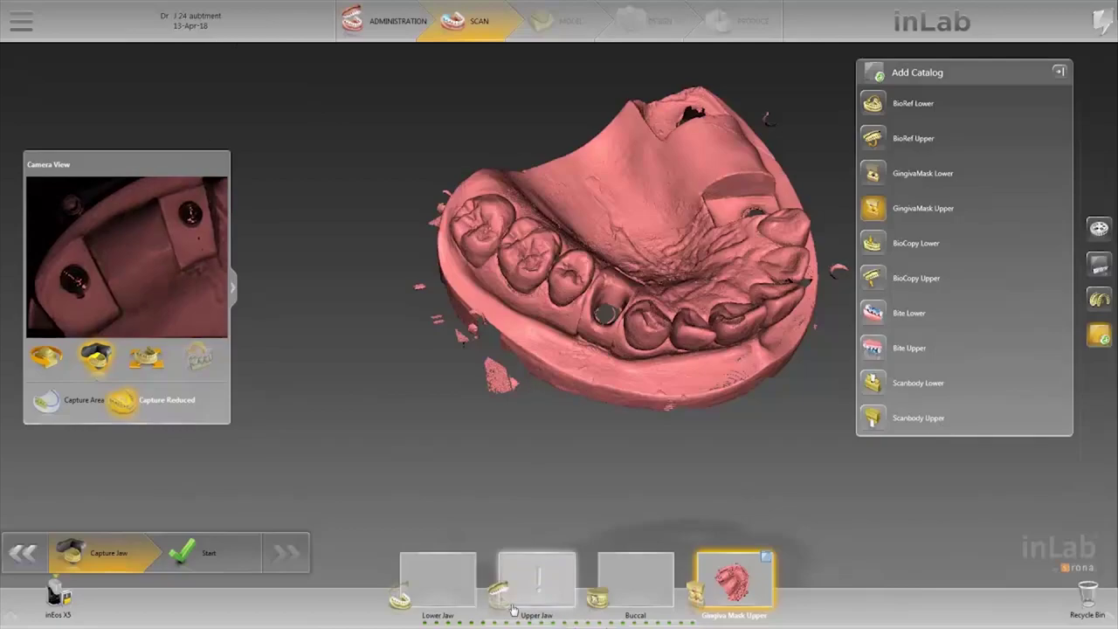
# Capture the full area of the Upper Jaw model
pyautogui.click(545, 573)
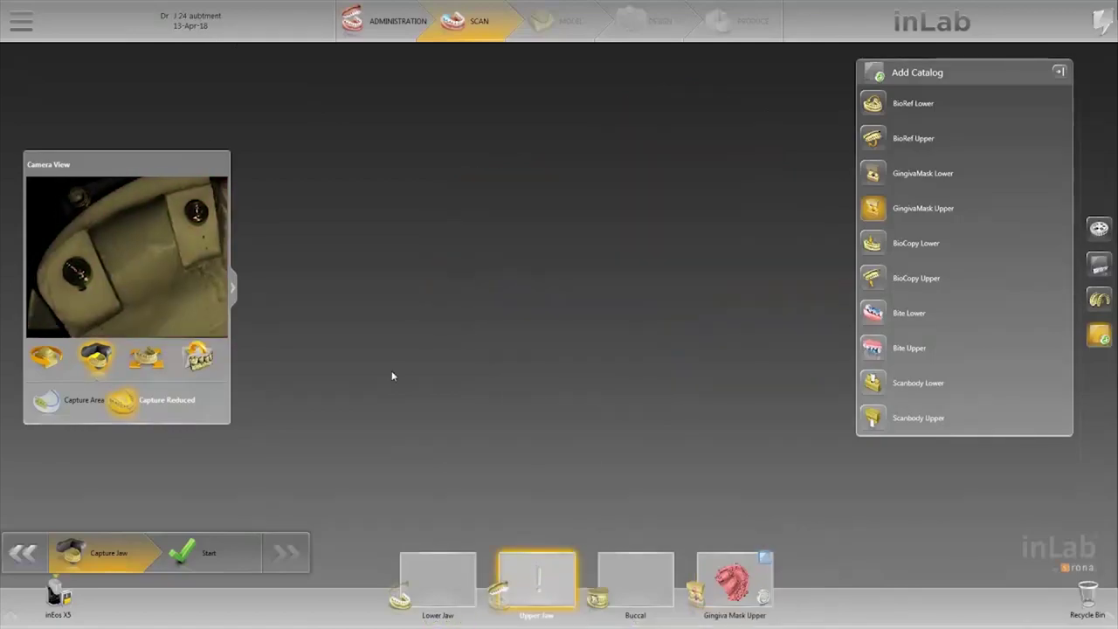
pyautogui.click(83, 402)
pyautogui.click(209, 556)
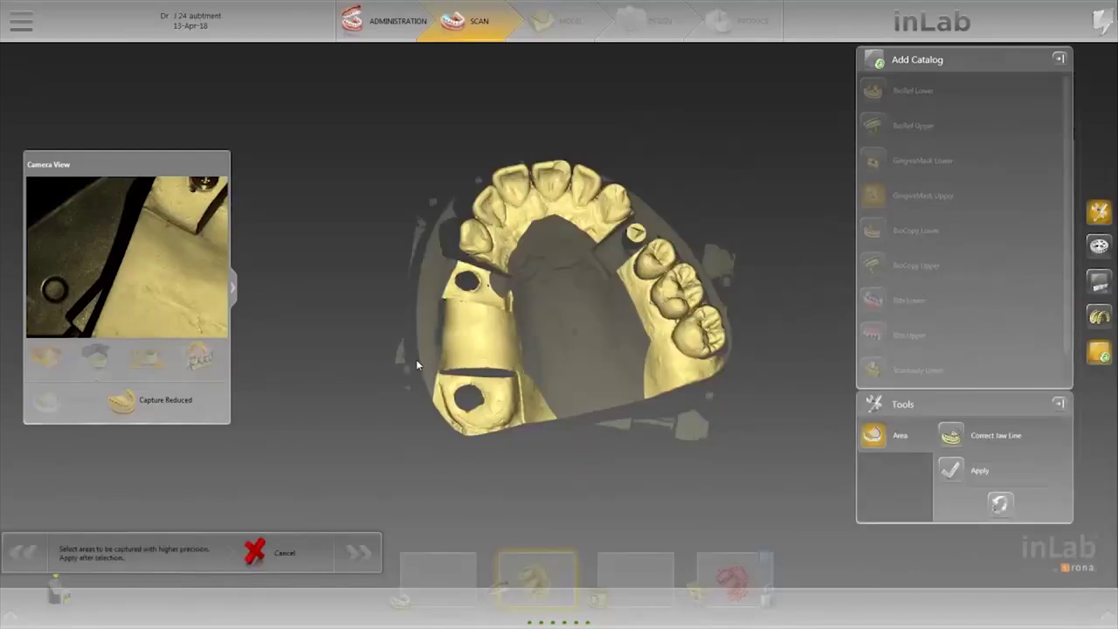
# Mark the teeth around the implant and rescan them at higher precision
pyautogui.moveTo(616, 197); pyautogui.dragTo(659, 281)
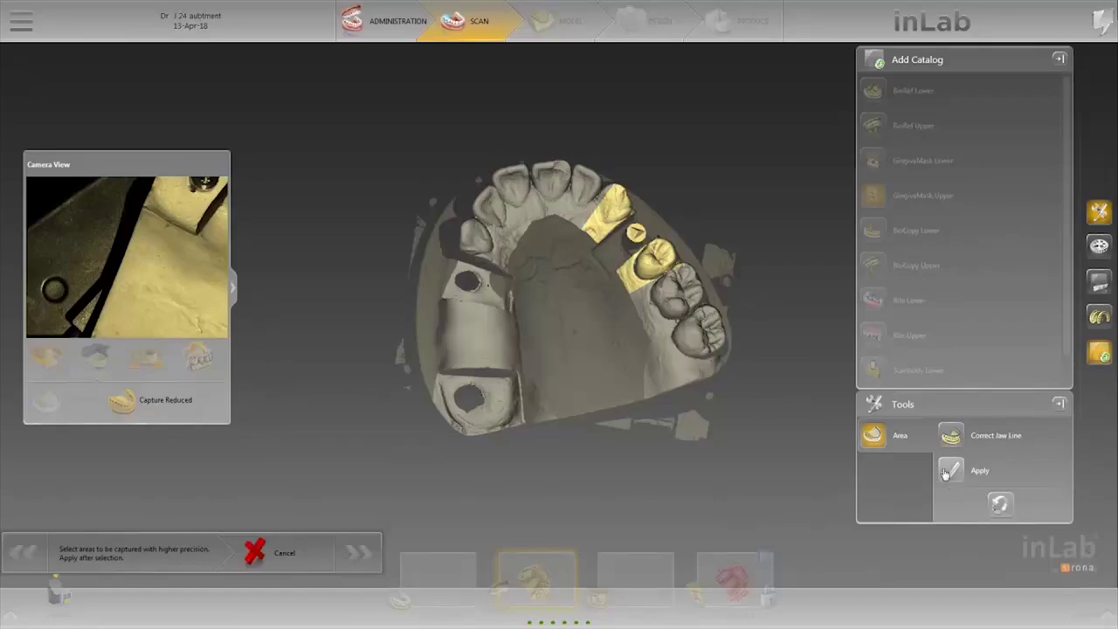
pyautogui.click(949, 471)
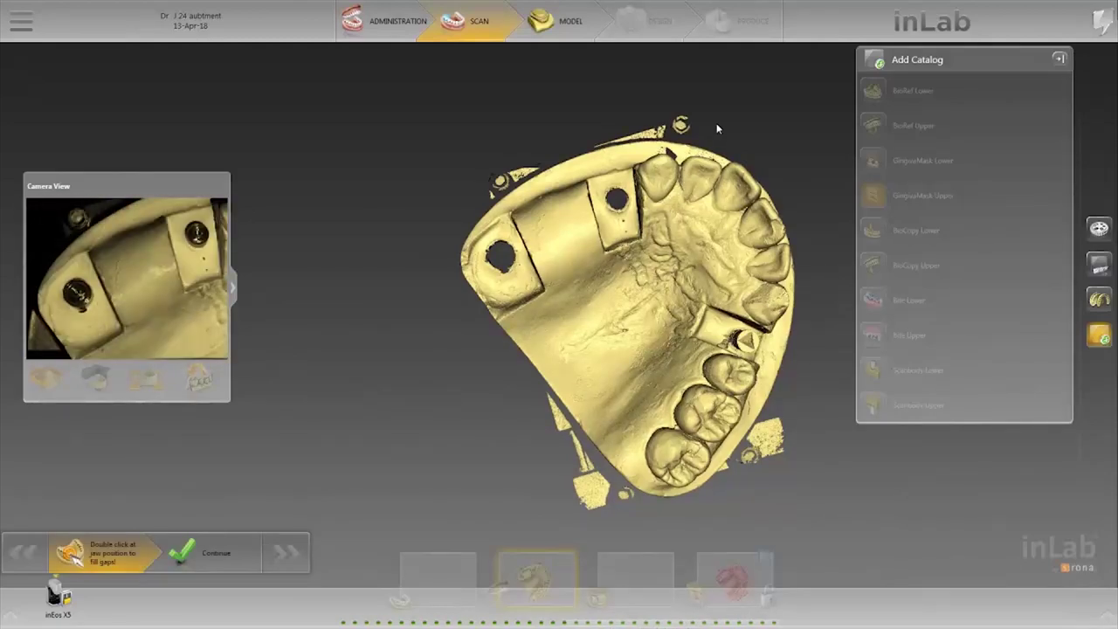
pyautogui.click(242, 559)
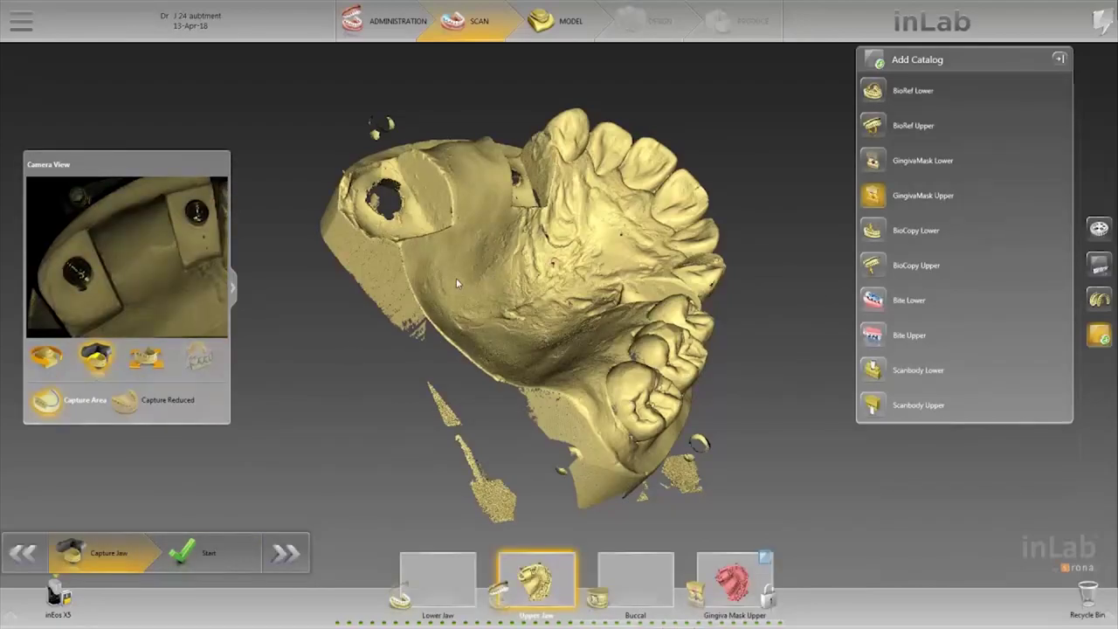
# Show the gingiva mask over the upper jaw and advance to the Edit Model step
pyautogui.click(531, 573)
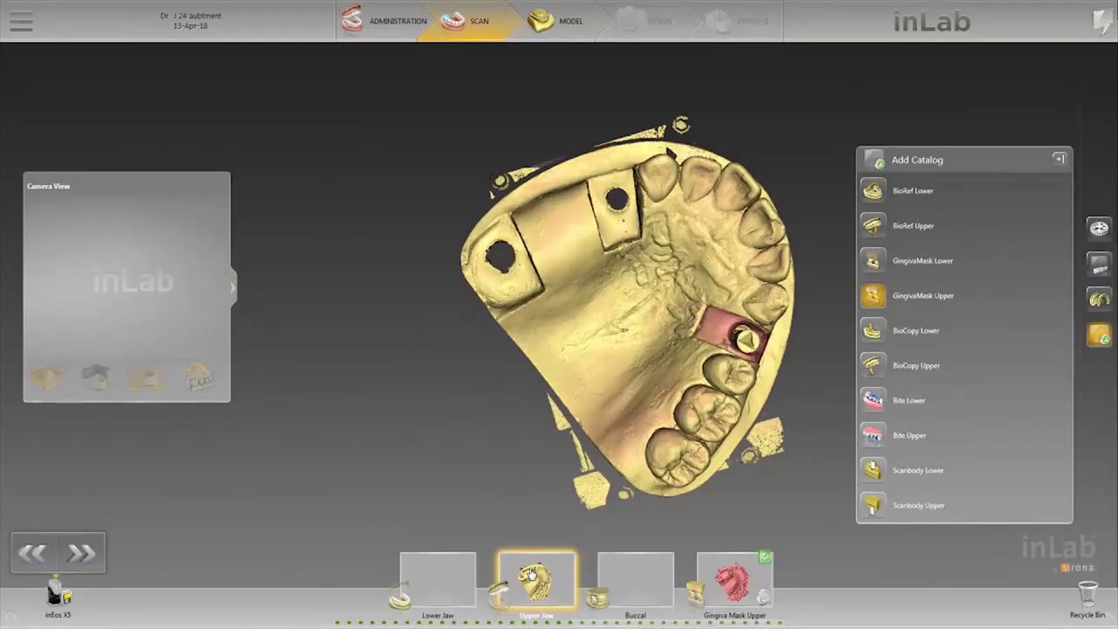
pyautogui.click(530, 573)
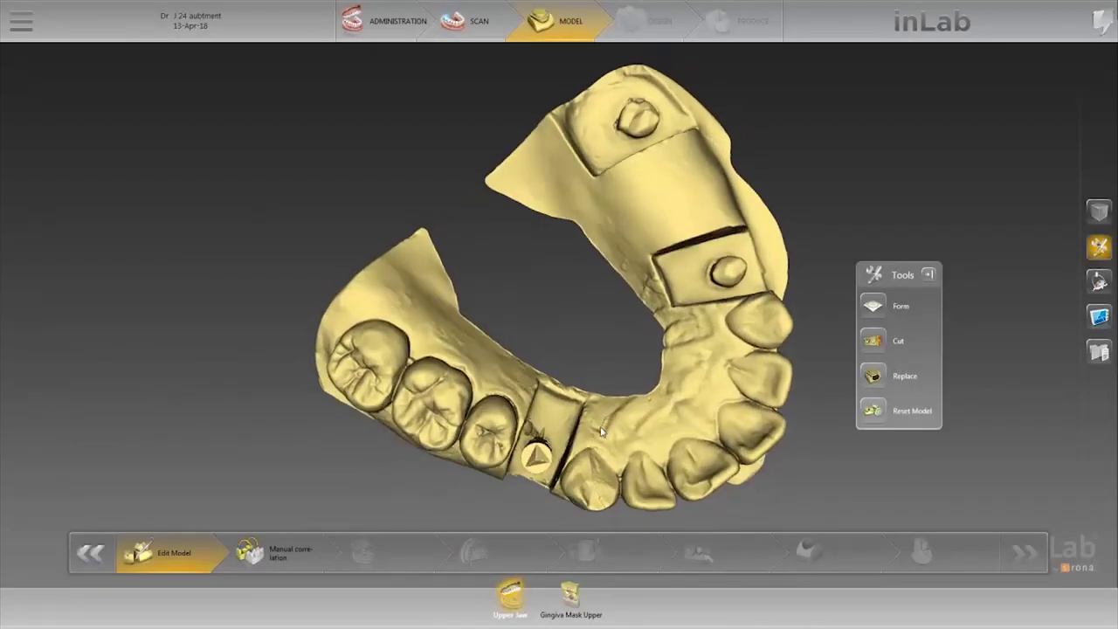
pyautogui.click(870, 341)
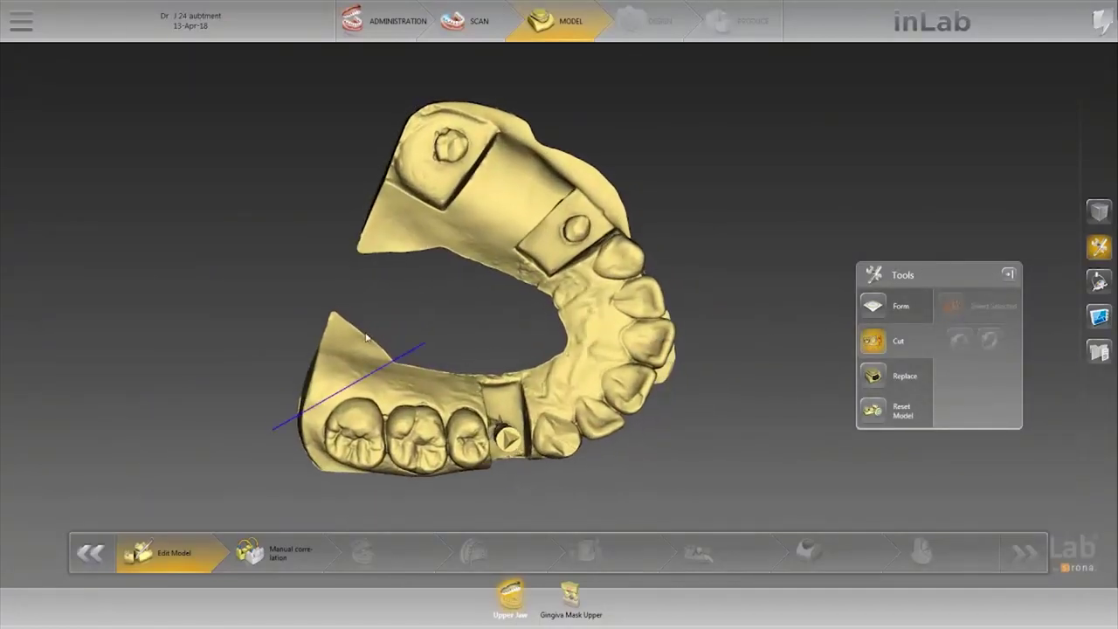
# Trim the excess from the upper jaw scan with two closed cut lines
pyautogui.moveTo(295, 306); pyautogui.dragTo(258, 301, button='right')
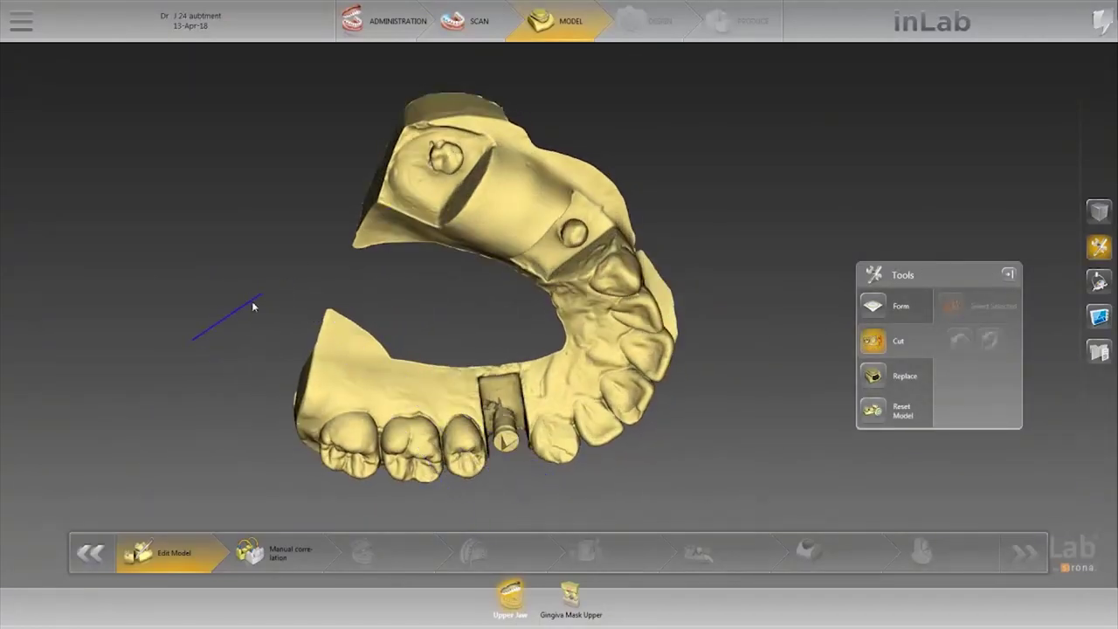
pyautogui.click(227, 329)
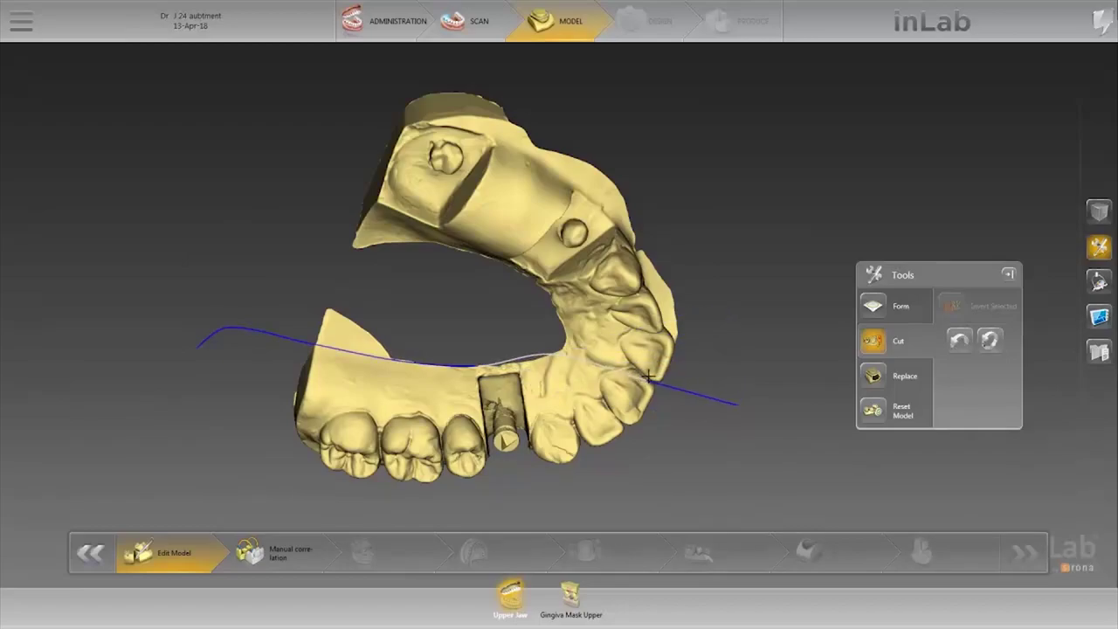
pyautogui.doubleClick(757, 401)
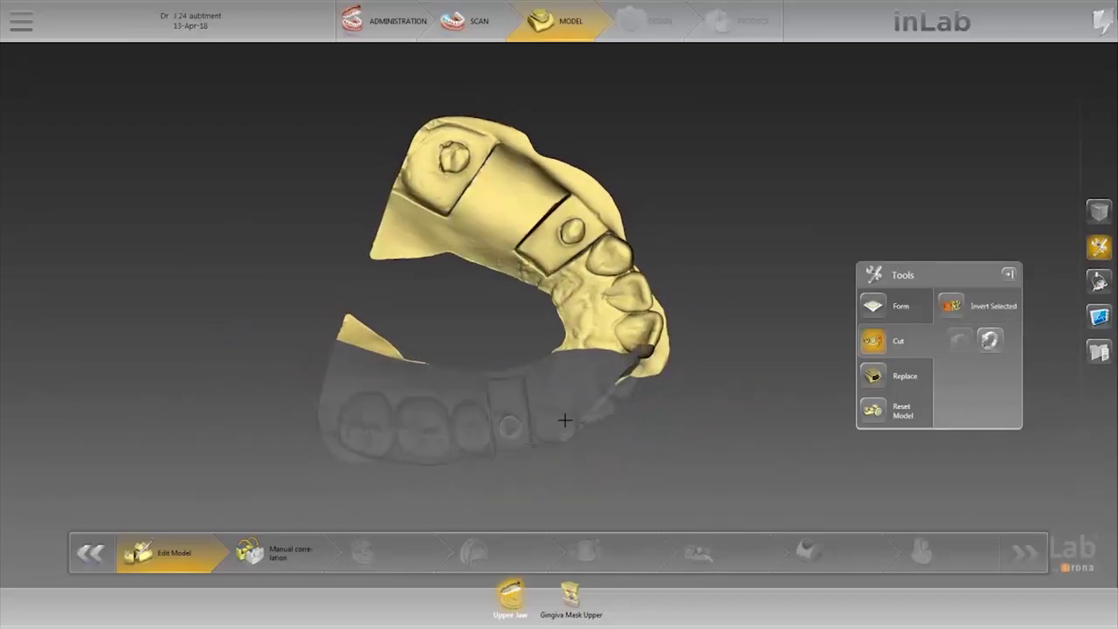
pyautogui.click(567, 419)
pyautogui.moveTo(567, 419); pyautogui.dragTo(335, 289, button='right')
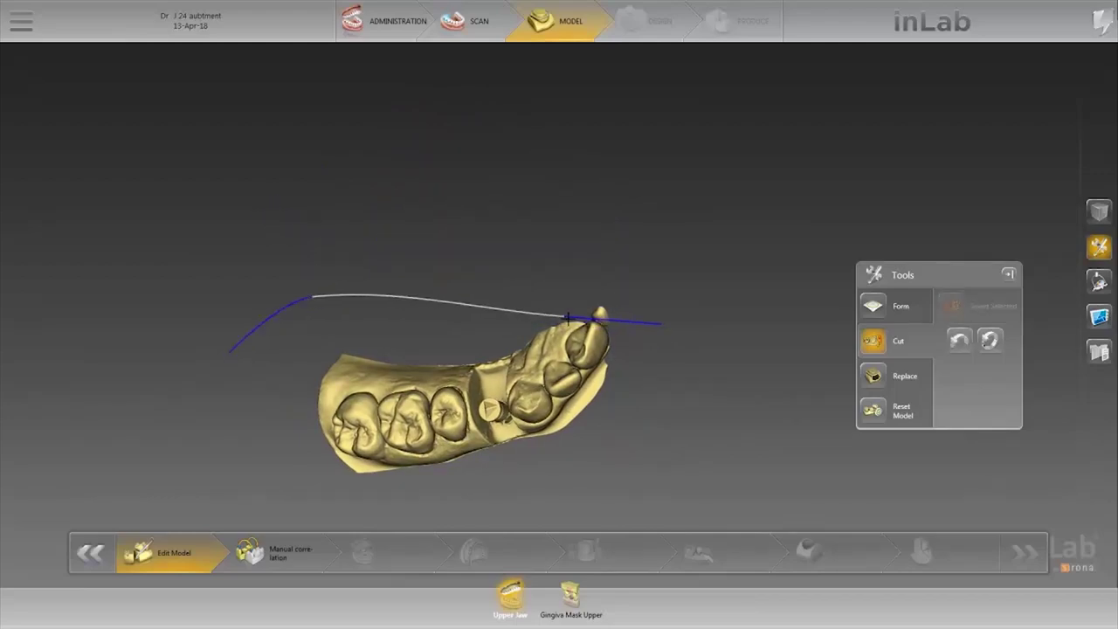
pyautogui.doubleClick(677, 343)
pyautogui.moveTo(681, 344); pyautogui.dragTo(696, 411, button='right')
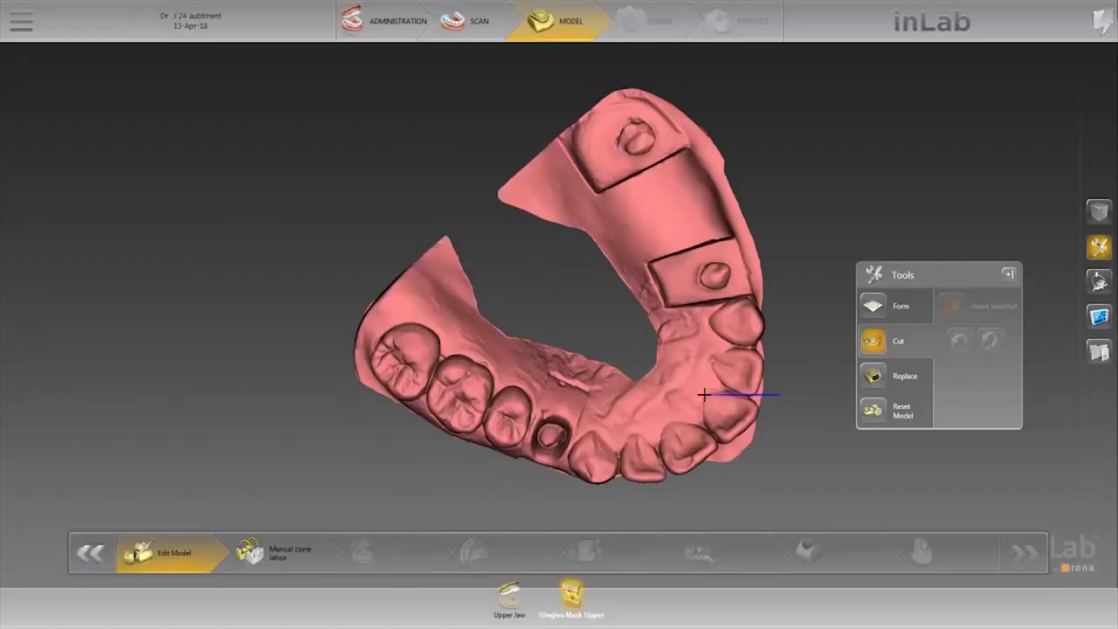
# Cut the gingiva mask down to a small piece around the implant site
pyautogui.click(289, 237)
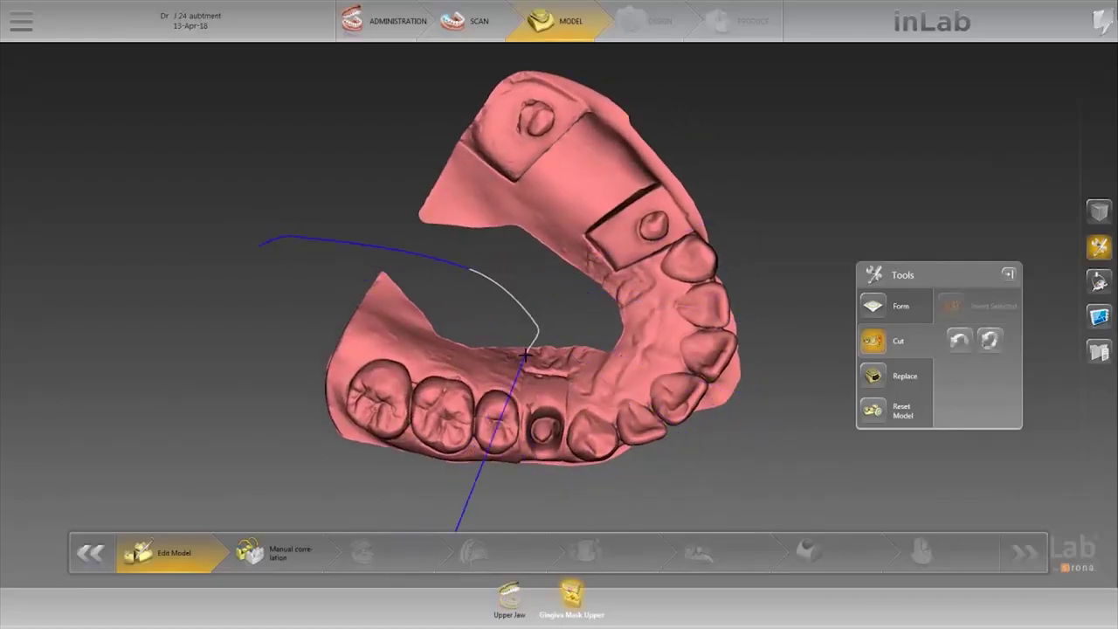
pyautogui.doubleClick(522, 410)
pyautogui.moveTo(524, 419); pyautogui.dragTo(558, 487, button='right')
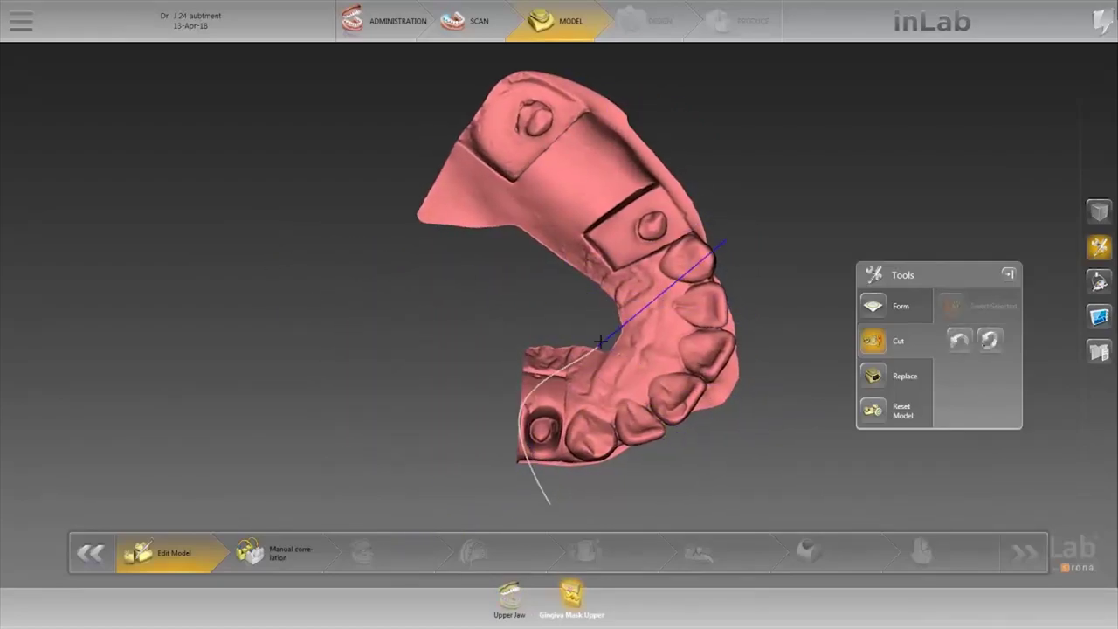
pyautogui.click(559, 486)
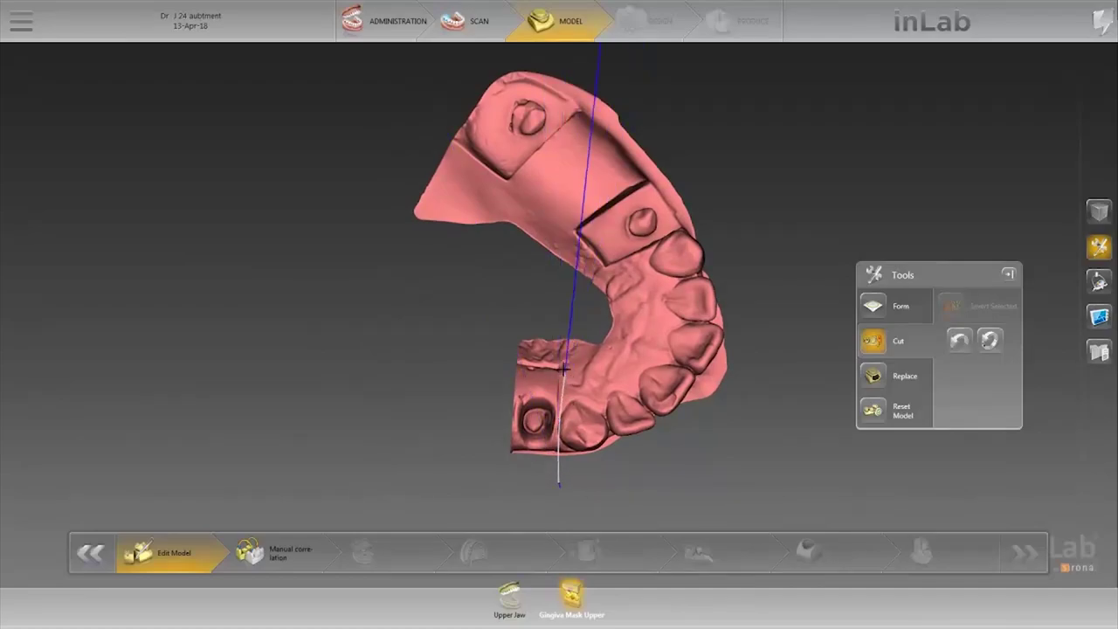
pyautogui.click(564, 327)
pyautogui.doubleClick(453, 325)
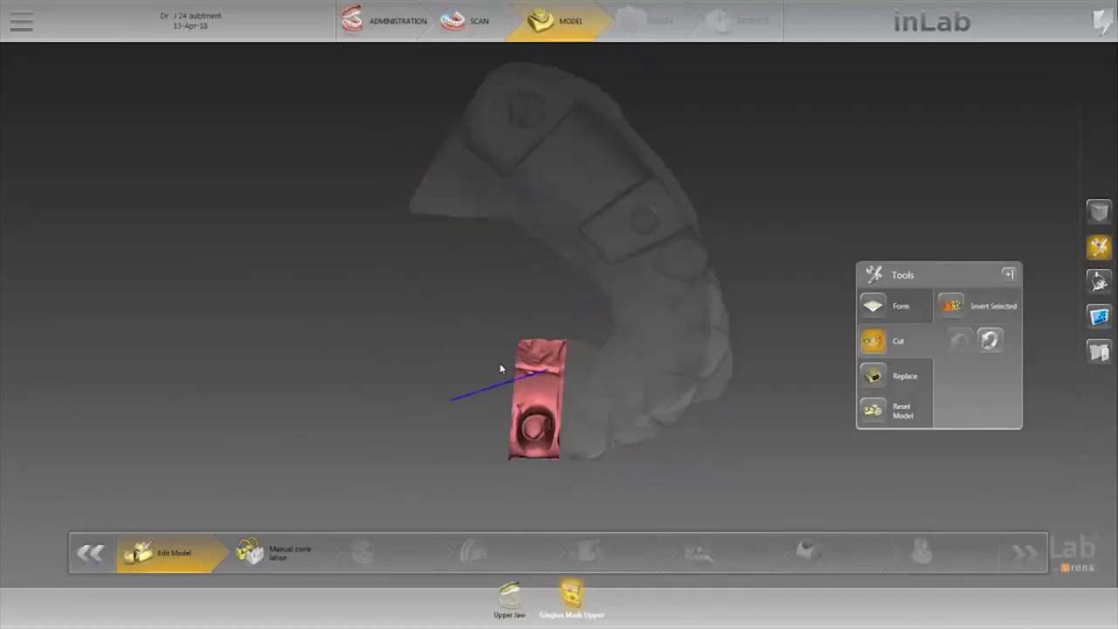
pyautogui.click(395, 355)
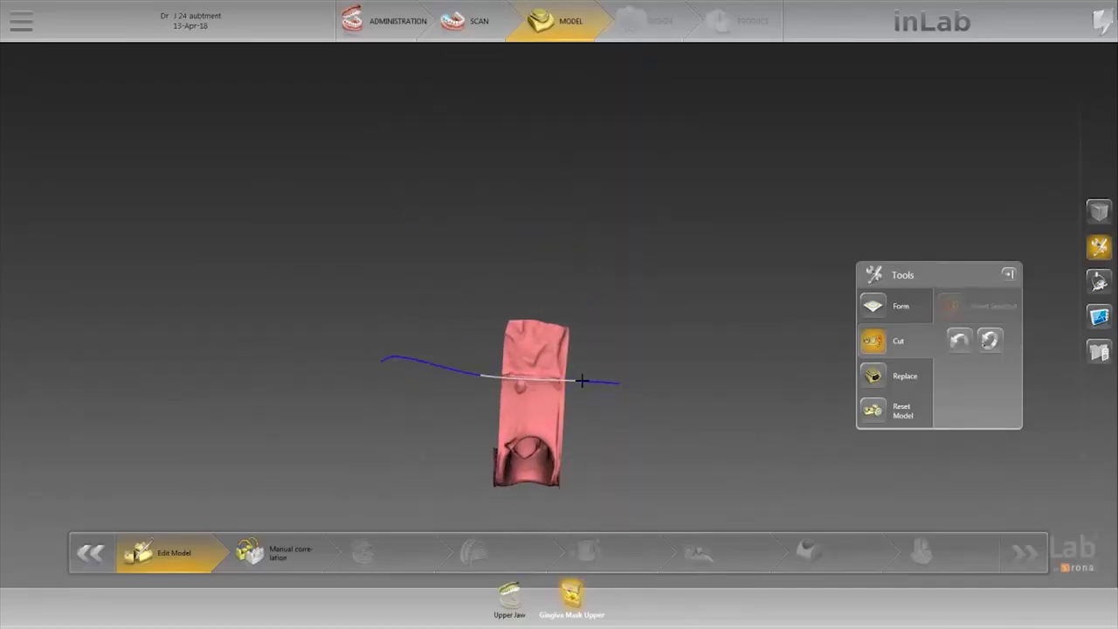
pyautogui.doubleClick(582, 381)
pyautogui.click(502, 377)
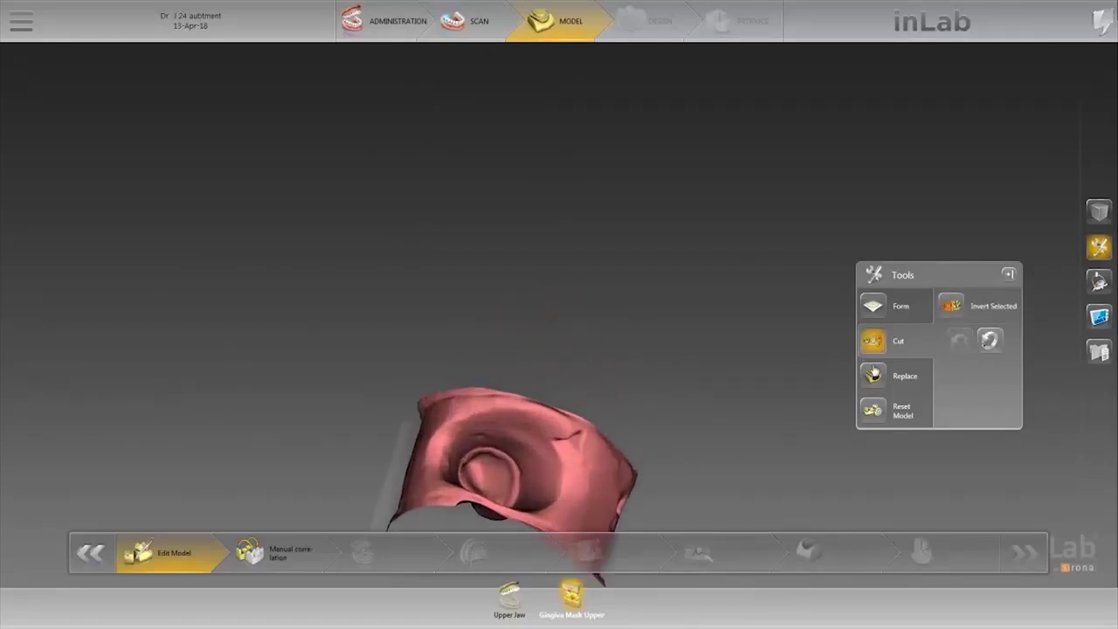
# Outline a region of the mask with Replace and apply it
pyautogui.click(873, 374)
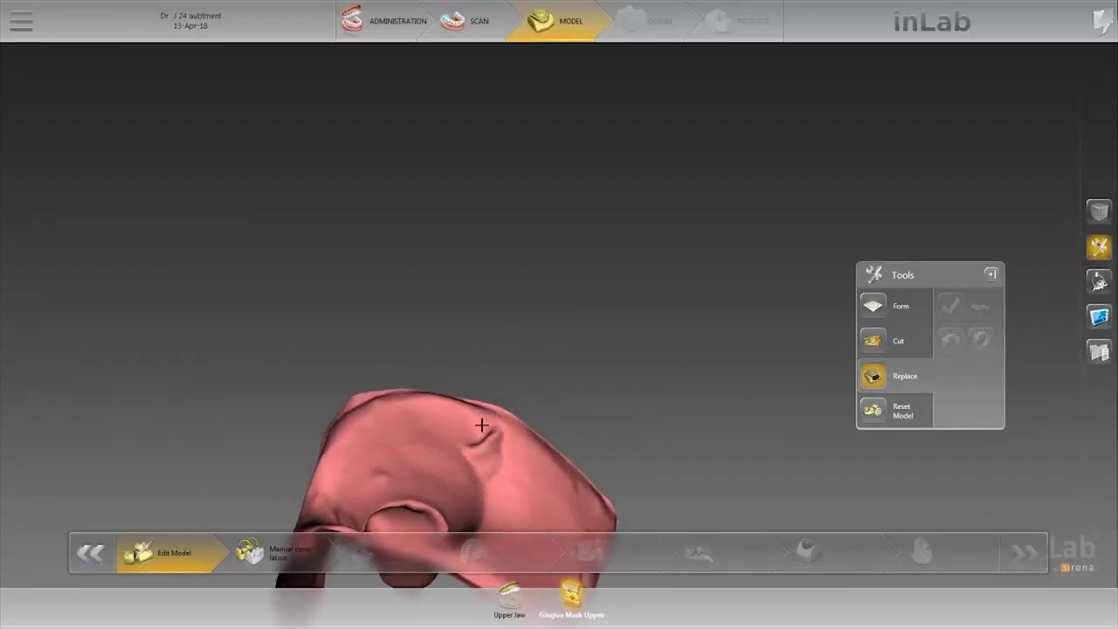
pyautogui.doubleClick(488, 422)
pyautogui.click(951, 305)
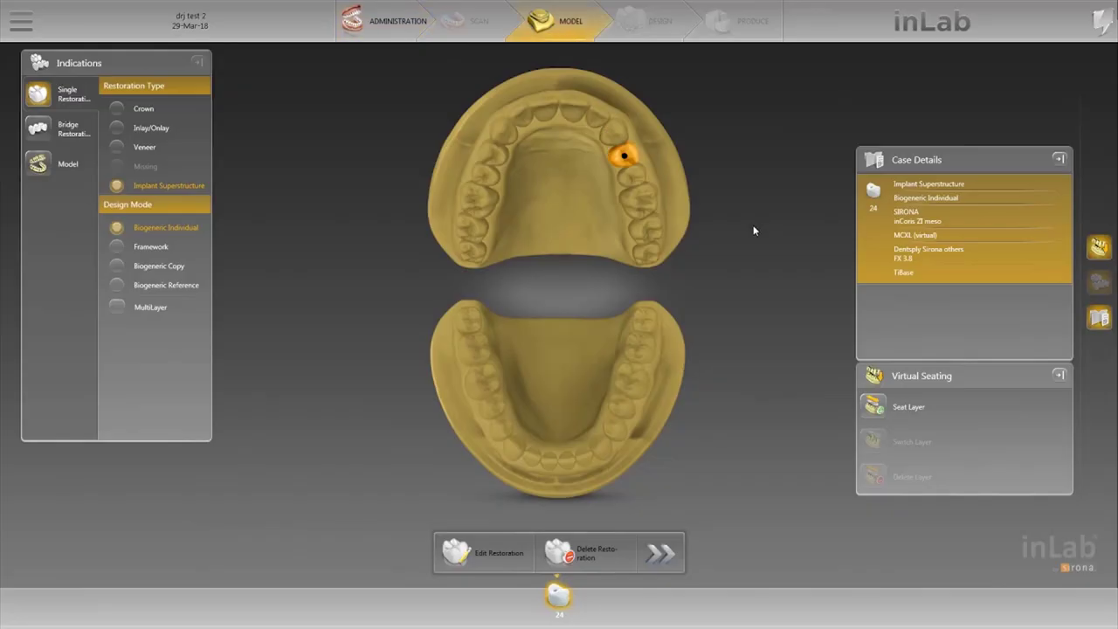
# Set the model axis by rotating and tilting the upper jaw in the main and side views
pyautogui.moveTo(599, 346)
pyautogui.mouseDown(button='middle')
pyautogui.moveTo(569, 370)
pyautogui.moveTo(574, 304)
pyautogui.moveTo(551, 398)
pyautogui.mouseUp(button='middle')
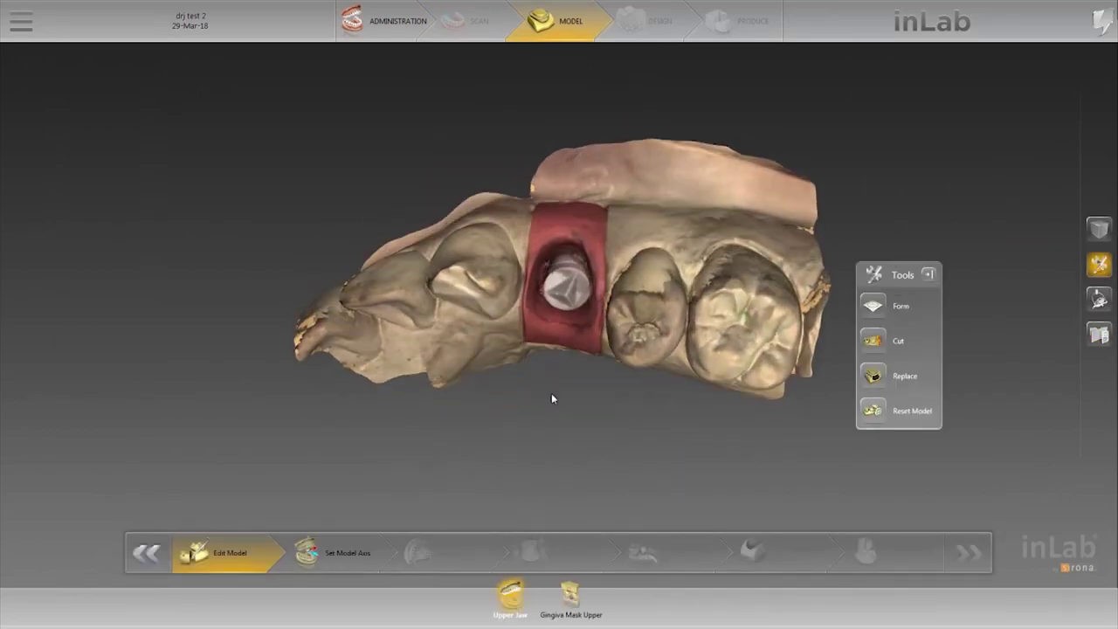
pyautogui.click(343, 540)
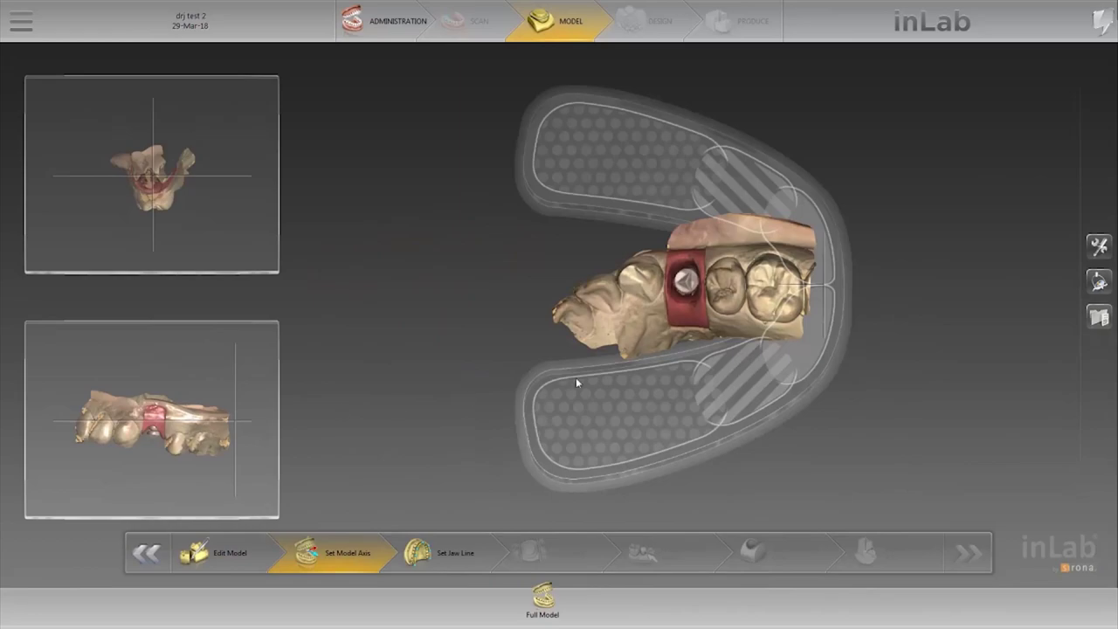
pyautogui.moveTo(774, 284)
pyautogui.mouseDown()
pyautogui.moveTo(673, 461)
pyautogui.moveTo(546, 432)
pyautogui.moveTo(674, 345)
pyautogui.moveTo(677, 407)
pyautogui.moveTo(725, 420)
pyautogui.moveTo(710, 427)
pyautogui.moveTo(730, 410)
pyautogui.moveTo(670, 403)
pyautogui.moveTo(713, 406)
pyautogui.moveTo(699, 424)
pyautogui.moveTo(695, 398)
pyautogui.mouseUp()
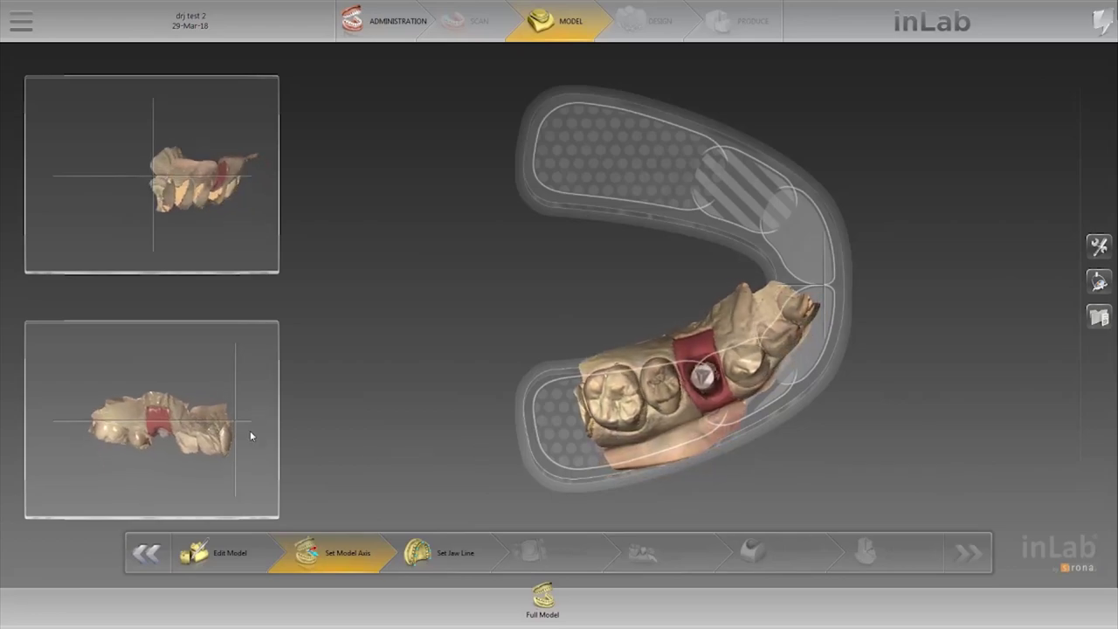
pyautogui.moveTo(250, 430)
pyautogui.mouseDown()
pyautogui.moveTo(247, 394)
pyautogui.moveTo(216, 379)
pyautogui.mouseUp()
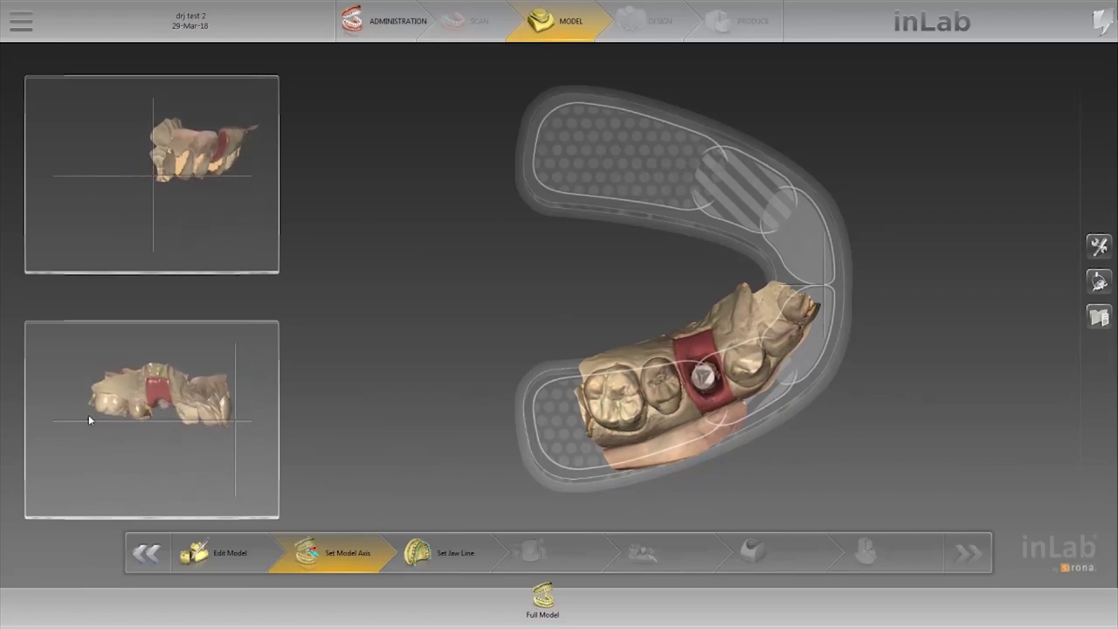
pyautogui.moveTo(92, 417); pyautogui.dragTo(136, 414)
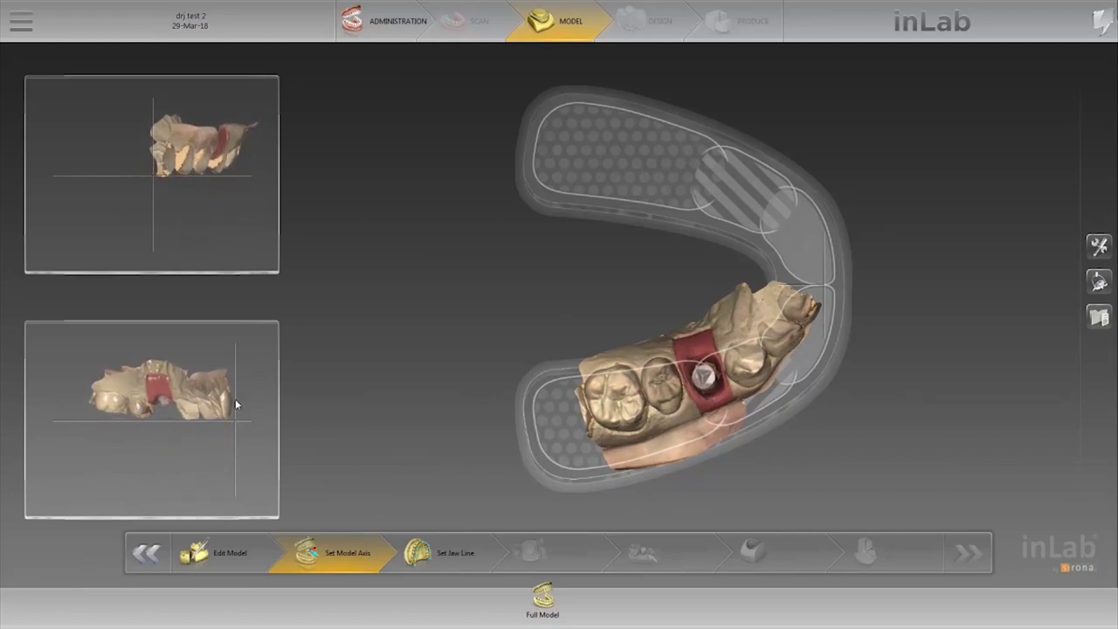
pyautogui.moveTo(235, 397)
pyautogui.mouseDown()
pyautogui.moveTo(105, 417)
pyautogui.moveTo(174, 408)
pyautogui.moveTo(163, 423)
pyautogui.mouseUp()
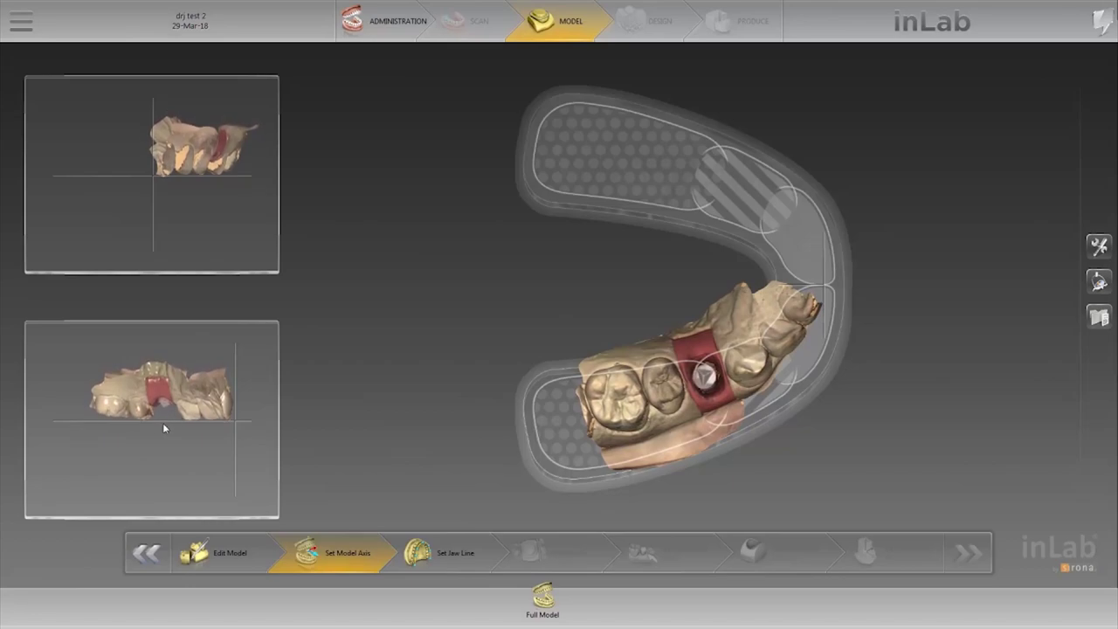
# Accept the model axis, then drag the jaw line points so the curve follows the arch through tooth 24
pyautogui.click(495, 551)
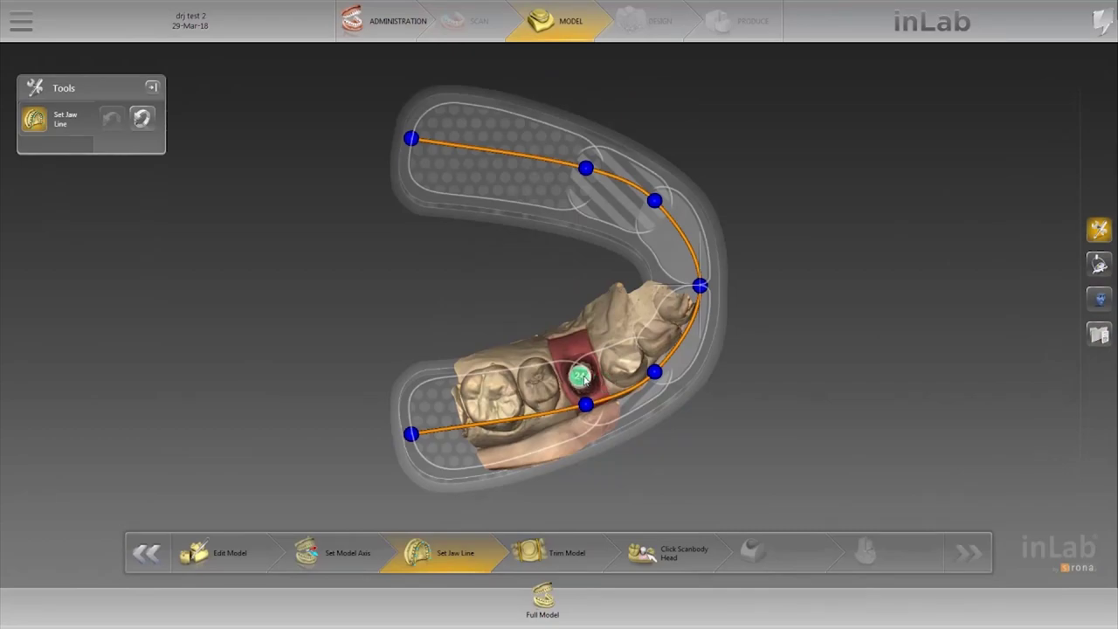
pyautogui.moveTo(690, 325); pyautogui.dragTo(664, 330)
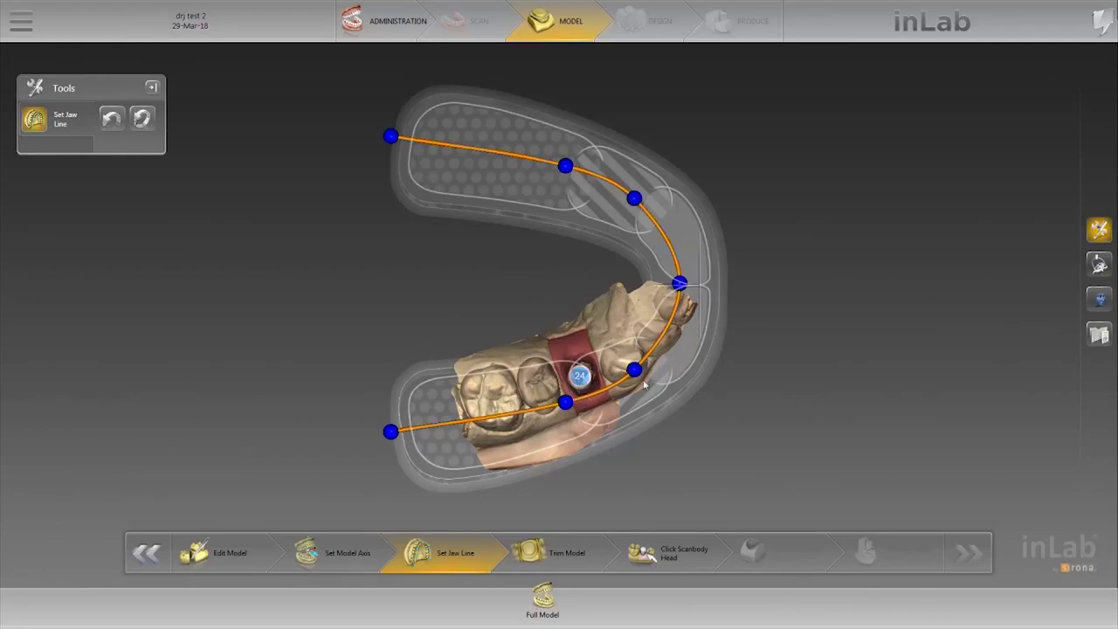
pyautogui.moveTo(638, 370); pyautogui.dragTo(630, 362)
pyautogui.moveTo(568, 403); pyautogui.dragTo(556, 381)
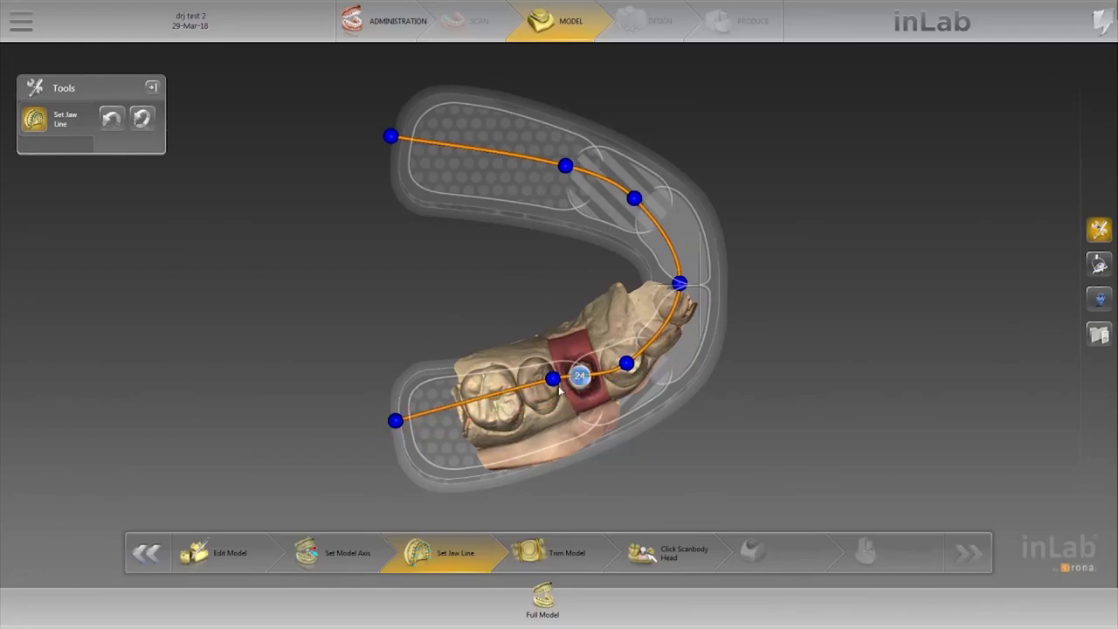
pyautogui.moveTo(630, 366); pyautogui.dragTo(632, 355)
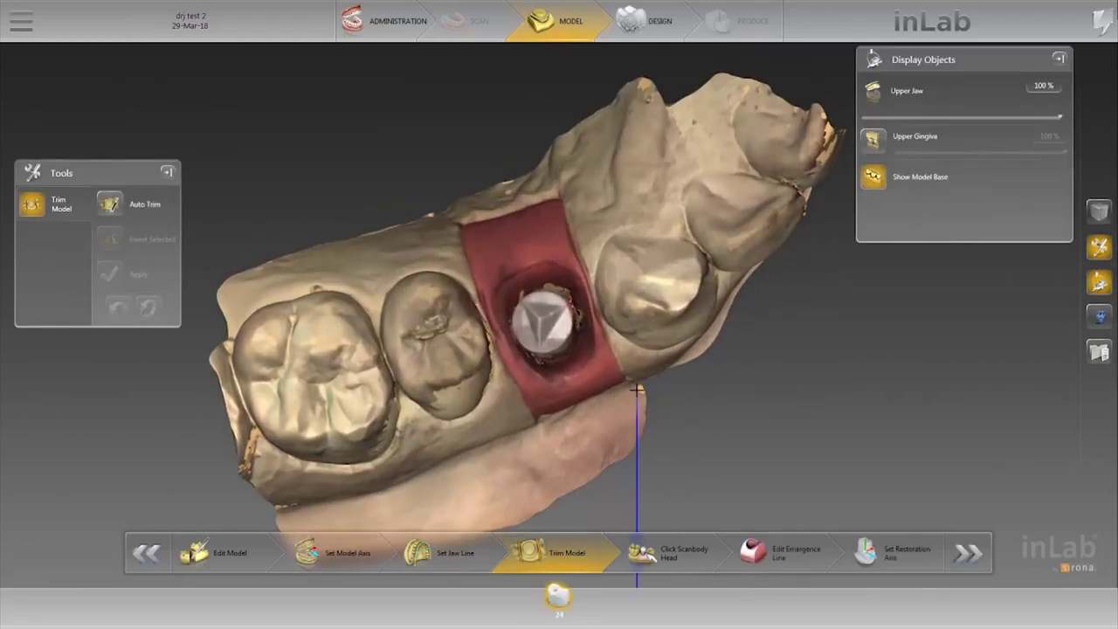
# Draw a three-point trim line around the implant region and finish it to cut the model
pyautogui.click(635, 389)
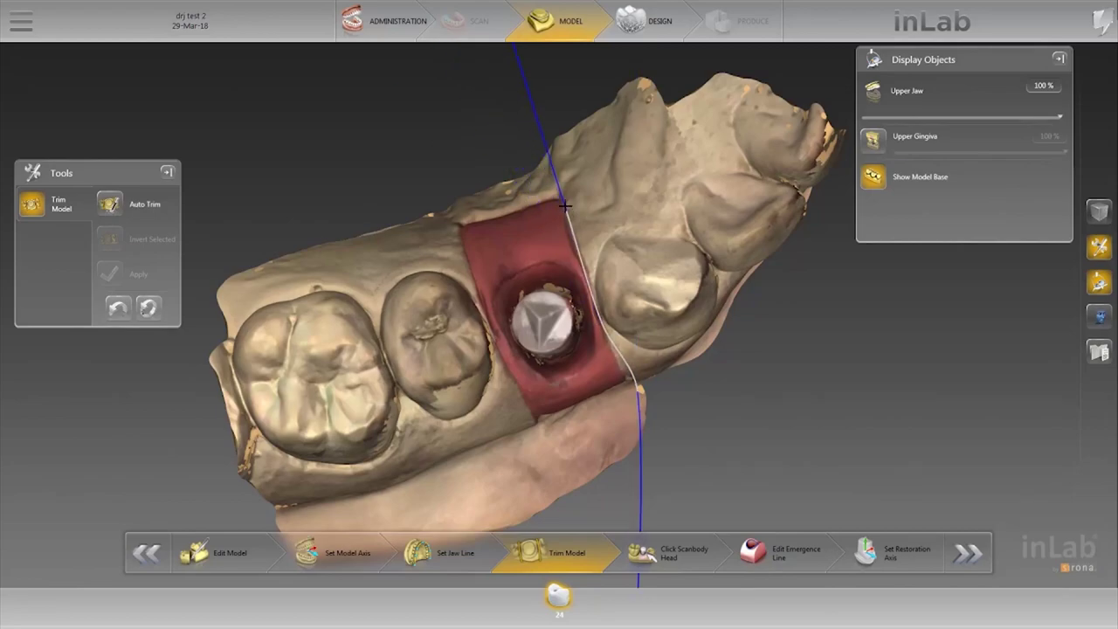
pyautogui.click(410, 162)
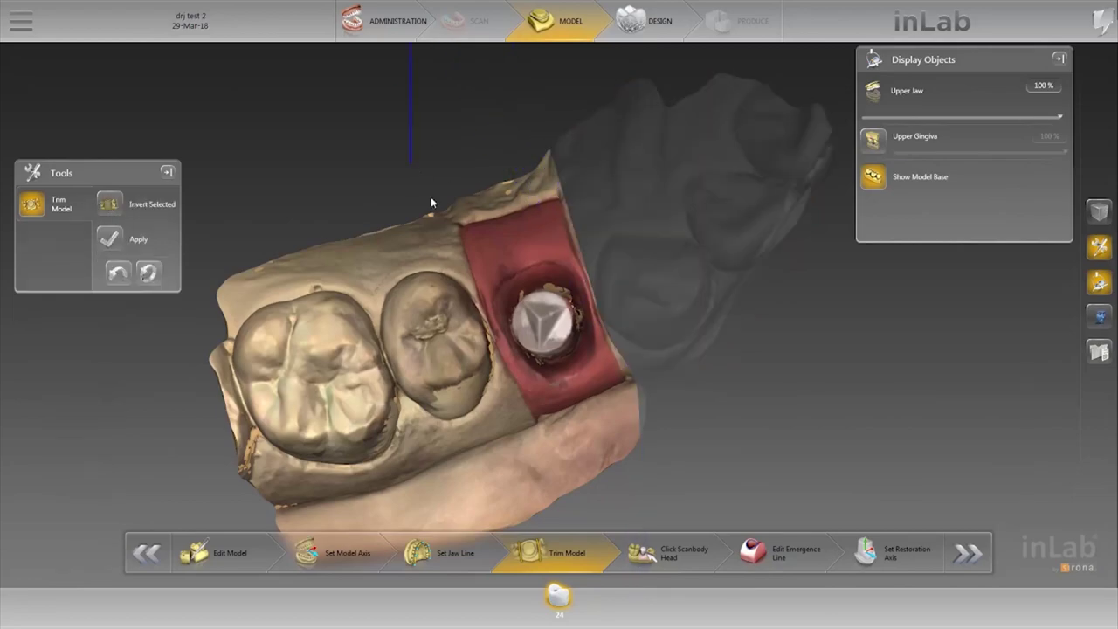
pyautogui.click(513, 407)
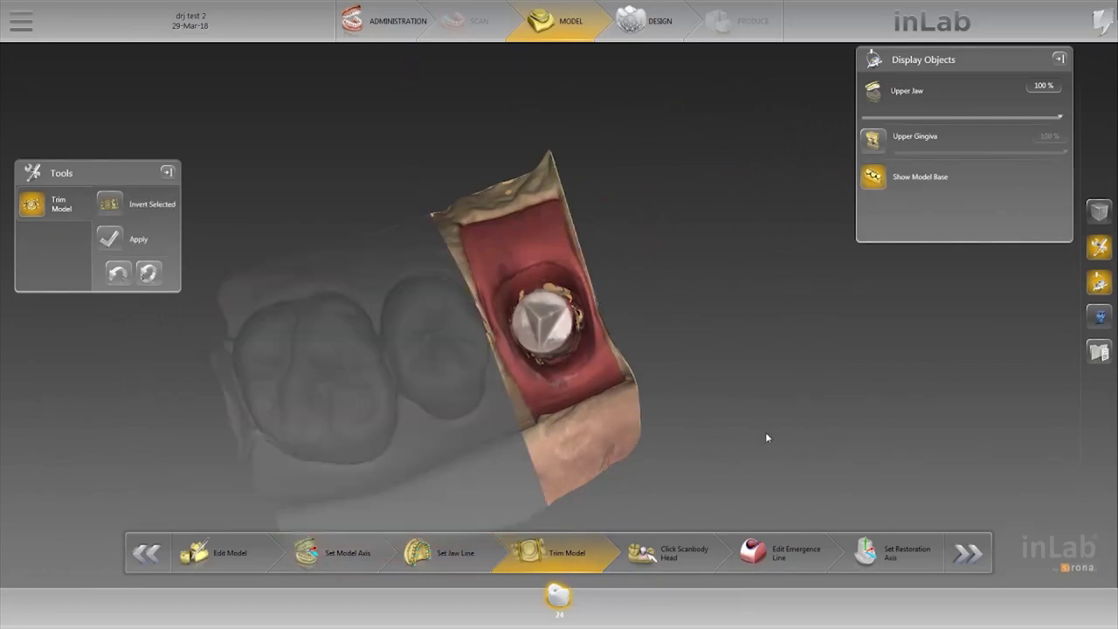
pyautogui.click(690, 553)
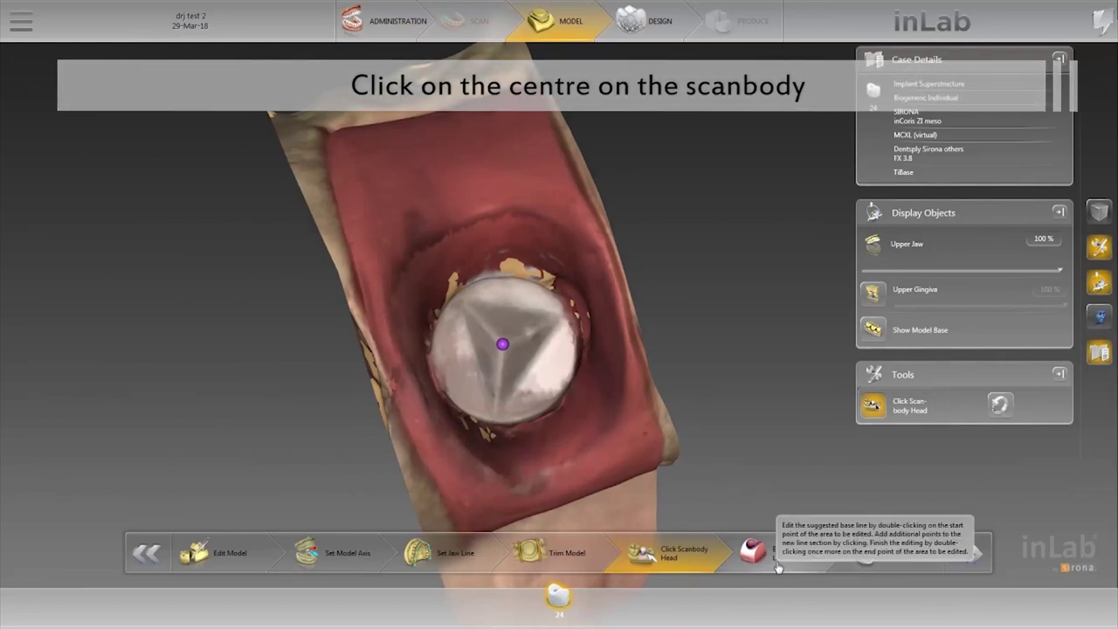
# Redraw the first sections of the emergence line along the gingival margin around implant 24
pyautogui.click(777, 566)
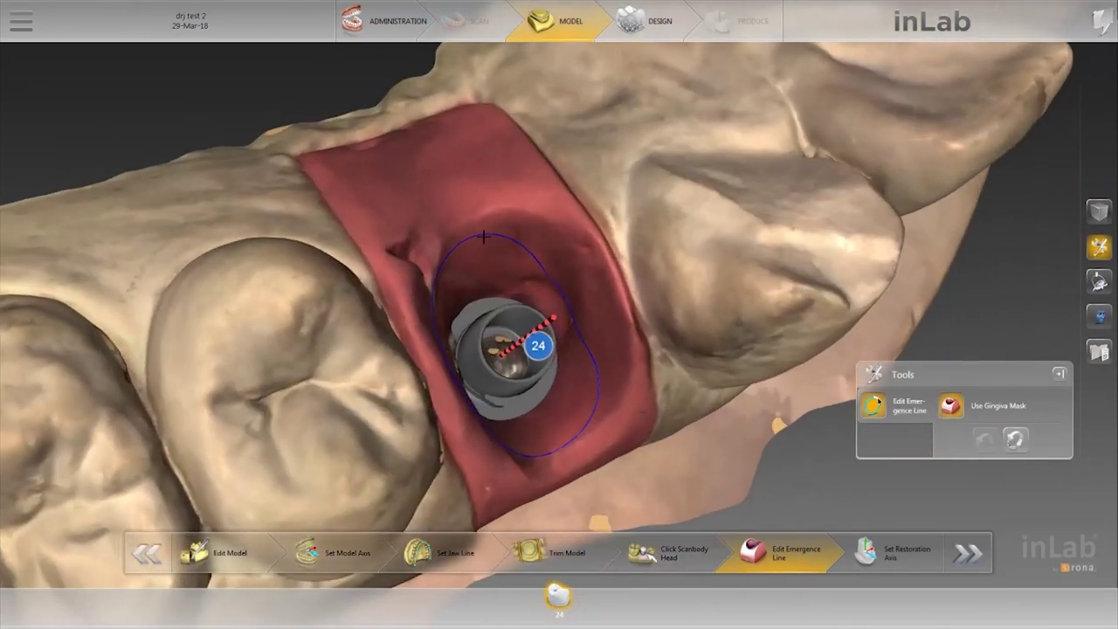
pyautogui.moveTo(469, 237)
pyautogui.mouseDown()
pyautogui.moveTo(487, 229)
pyautogui.moveTo(584, 252)
pyautogui.moveTo(501, 230)
pyautogui.moveTo(583, 250)
pyautogui.moveTo(612, 312)
pyautogui.mouseUp()
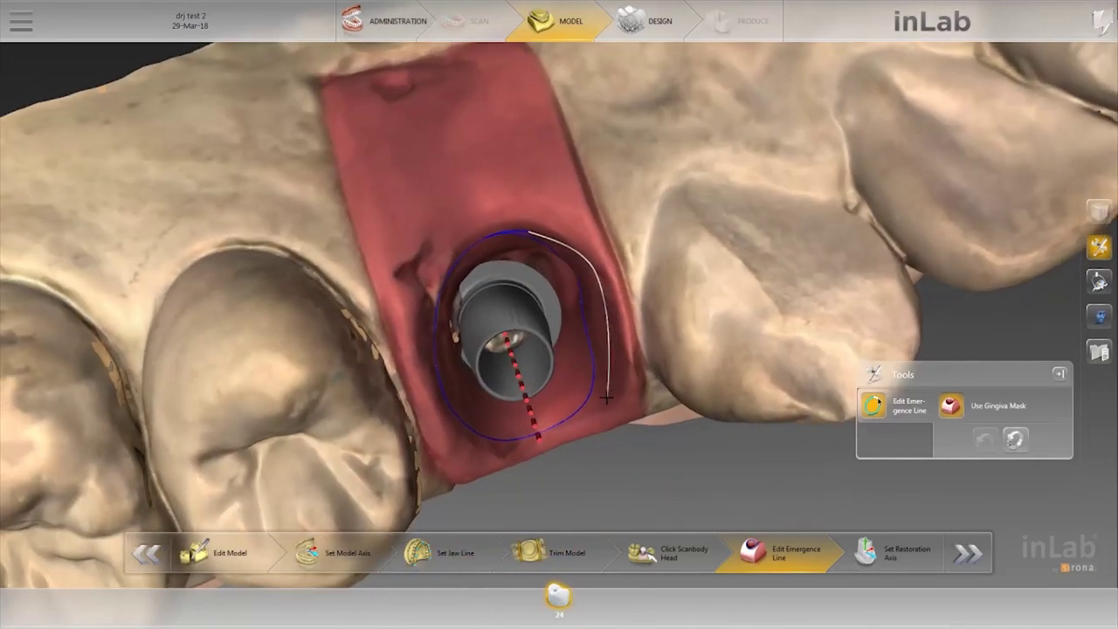
pyautogui.moveTo(609, 387)
pyautogui.mouseDown()
pyautogui.moveTo(594, 414)
pyautogui.moveTo(551, 428)
pyautogui.mouseUp()
pyautogui.moveTo(559, 428); pyautogui.dragTo(578, 314, button='middle')
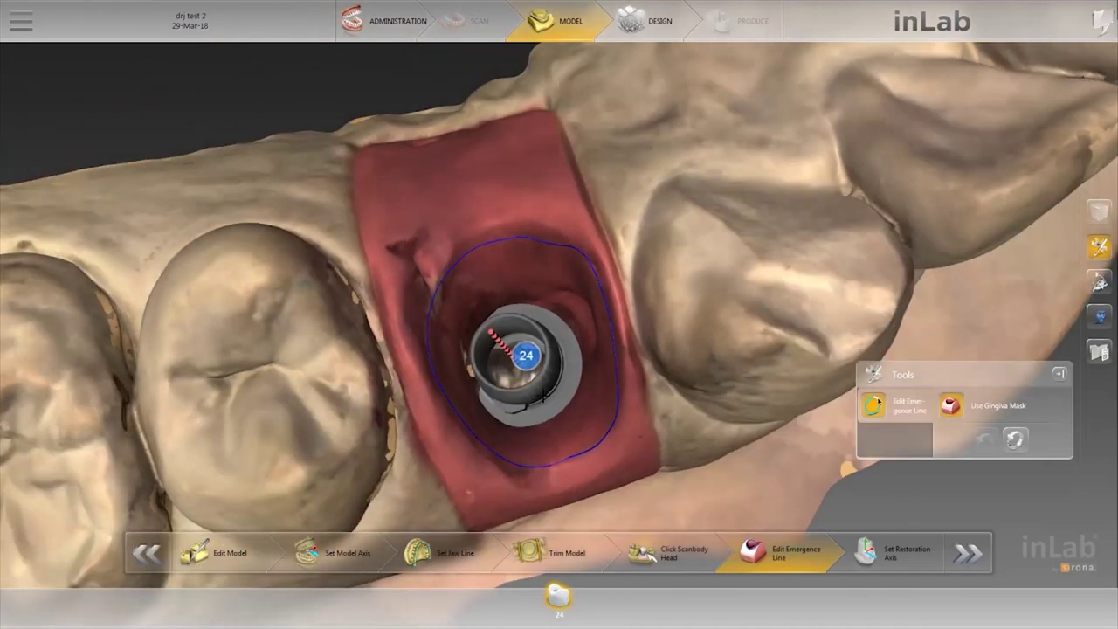
pyautogui.moveTo(568, 253); pyautogui.dragTo(464, 272)
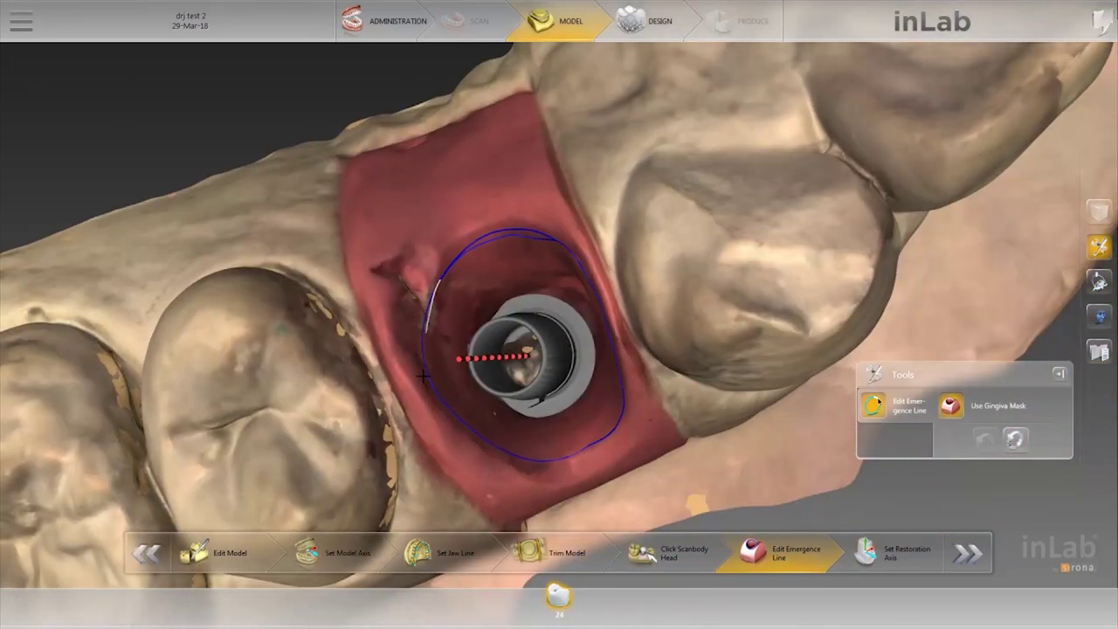
pyautogui.moveTo(432, 316); pyautogui.dragTo(432, 353)
pyautogui.moveTo(439, 394); pyautogui.dragTo(437, 389)
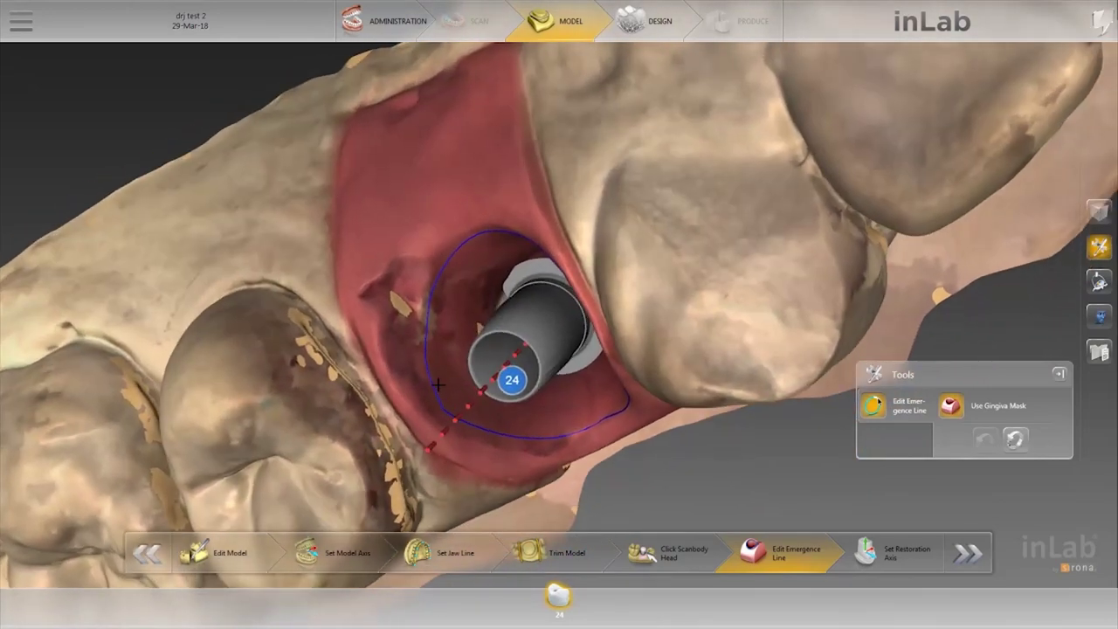
pyautogui.moveTo(426, 346)
pyautogui.mouseDown()
pyautogui.moveTo(438, 401)
pyautogui.moveTo(494, 443)
pyautogui.moveTo(576, 440)
pyautogui.moveTo(621, 409)
pyautogui.mouseUp()
# Trace the remaining emergence line along the margin and rotate the gingiva to check it
pyautogui.moveTo(620, 409)
pyautogui.mouseDown(button='middle')
pyautogui.moveTo(592, 362)
pyautogui.moveTo(468, 251)
pyautogui.mouseUp(button='middle')
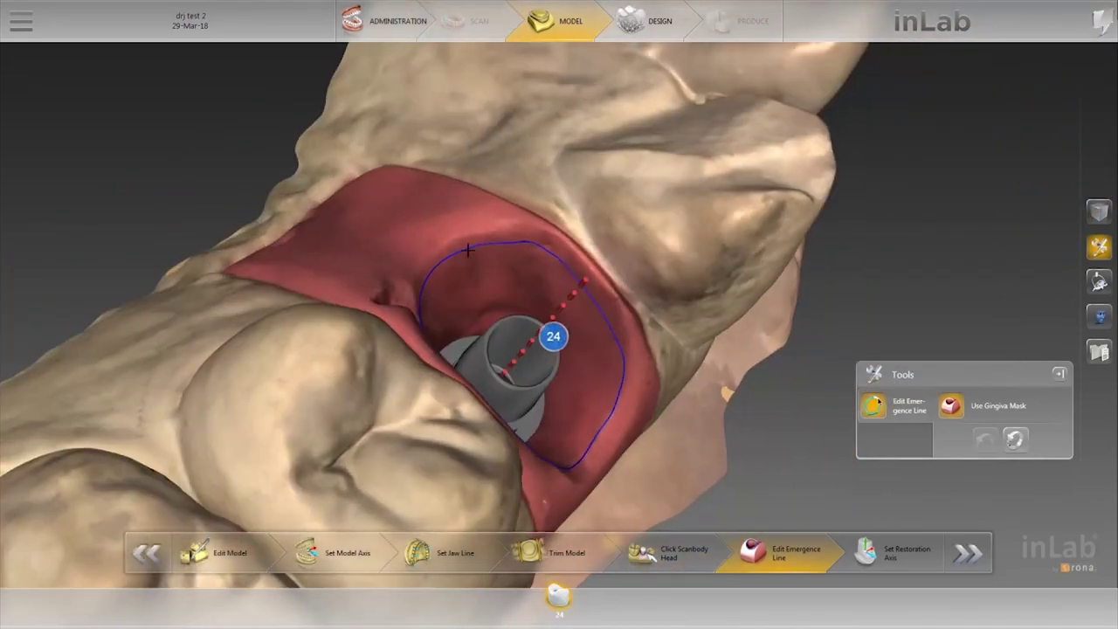
pyautogui.moveTo(469, 251); pyautogui.dragTo(571, 265)
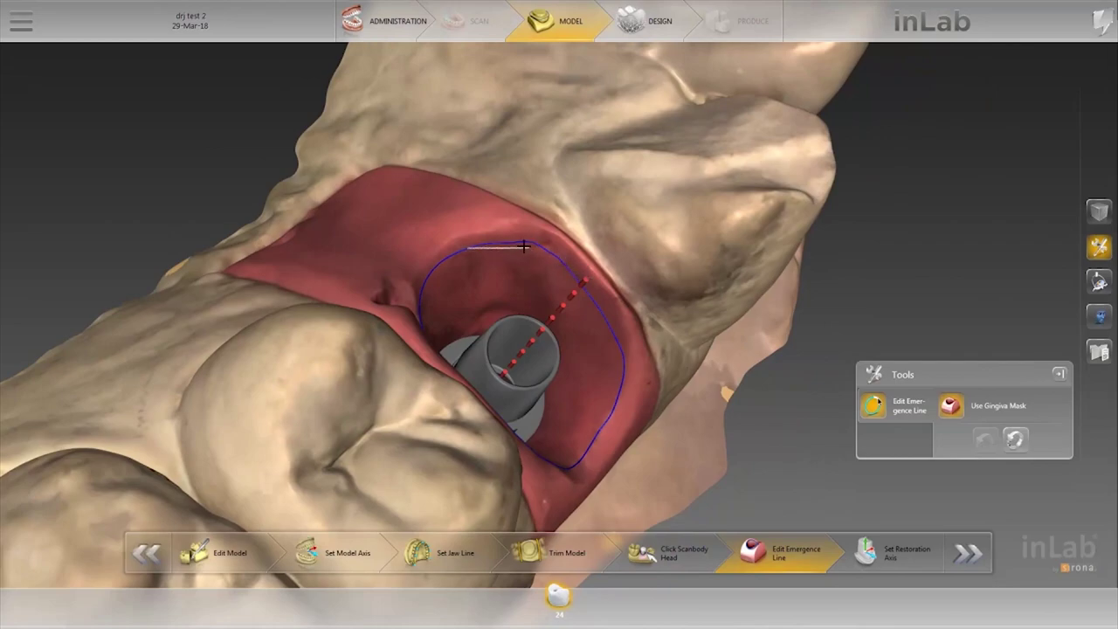
pyautogui.moveTo(572, 265)
pyautogui.mouseDown()
pyautogui.moveTo(607, 318)
pyautogui.moveTo(624, 374)
pyautogui.mouseUp()
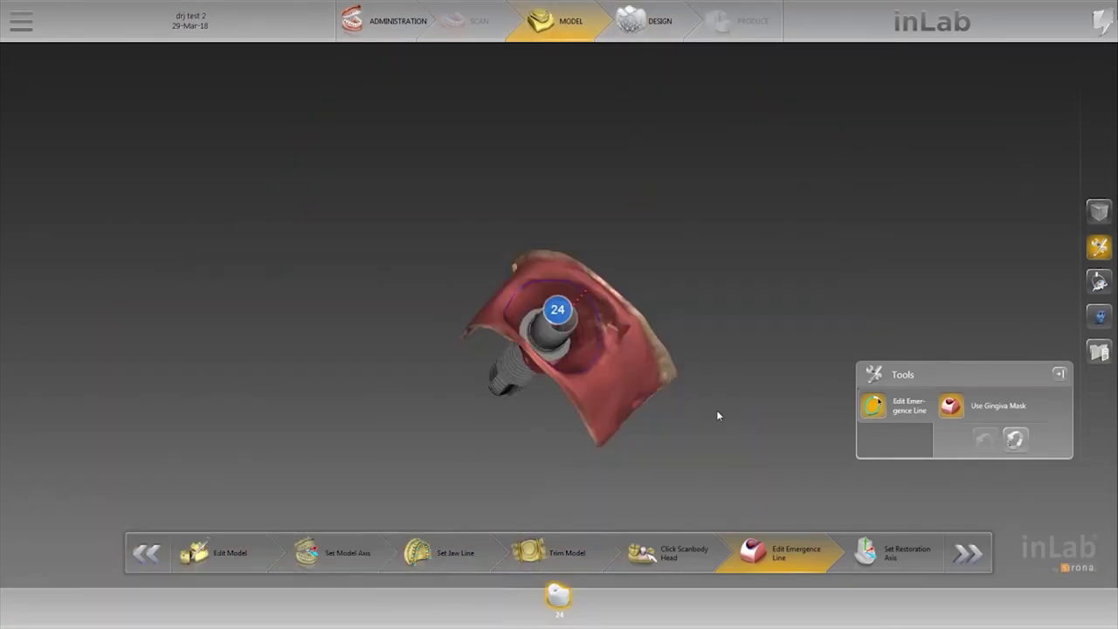
pyautogui.moveTo(717, 410)
pyautogui.mouseDown()
pyautogui.moveTo(676, 398)
pyautogui.moveTo(535, 454)
pyautogui.moveTo(589, 414)
pyautogui.moveTo(662, 442)
pyautogui.moveTo(624, 450)
pyautogui.moveTo(634, 429)
pyautogui.moveTo(371, 429)
pyautogui.moveTo(375, 481)
pyautogui.moveTo(363, 447)
pyautogui.moveTo(429, 349)
pyautogui.moveTo(470, 337)
pyautogui.mouseUp()
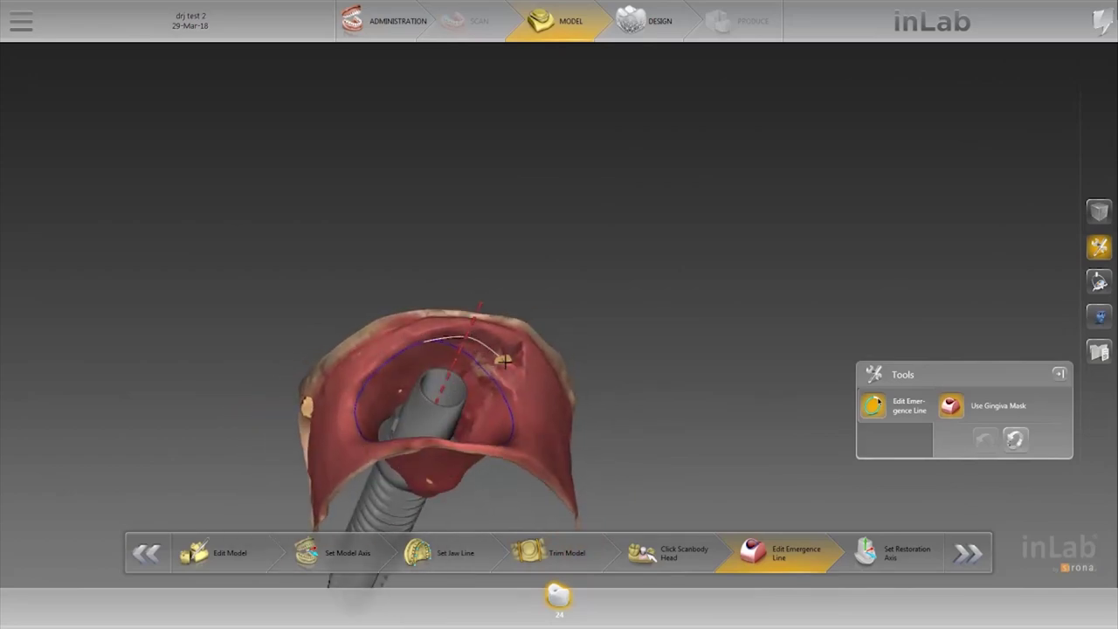
pyautogui.moveTo(514, 432); pyautogui.dragTo(481, 501)
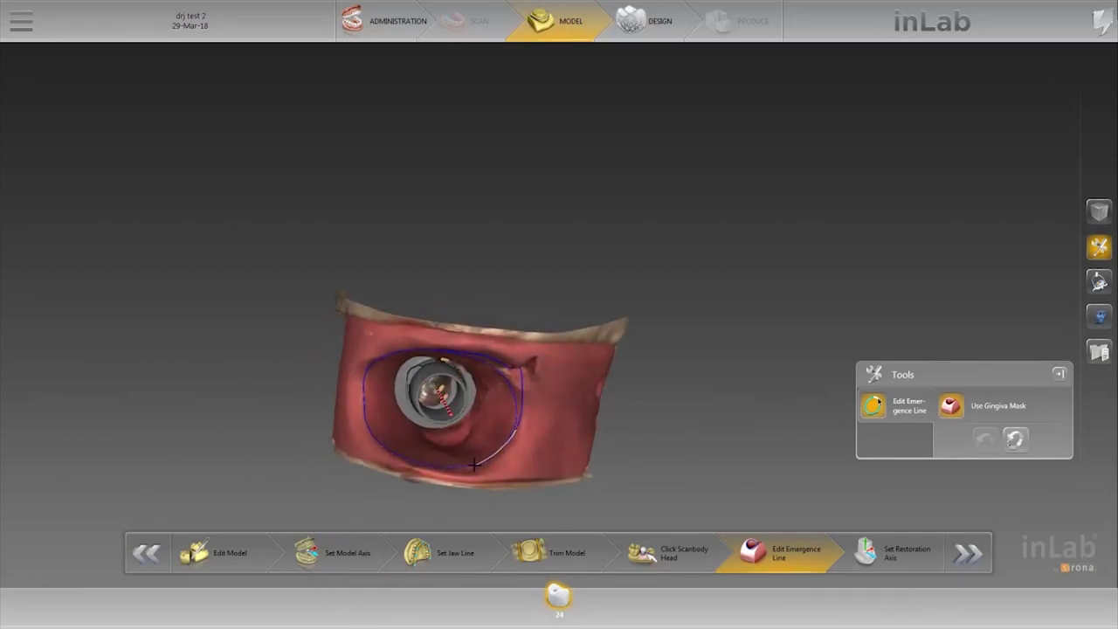
pyautogui.moveTo(583, 452); pyautogui.dragTo(495, 363, button='right')
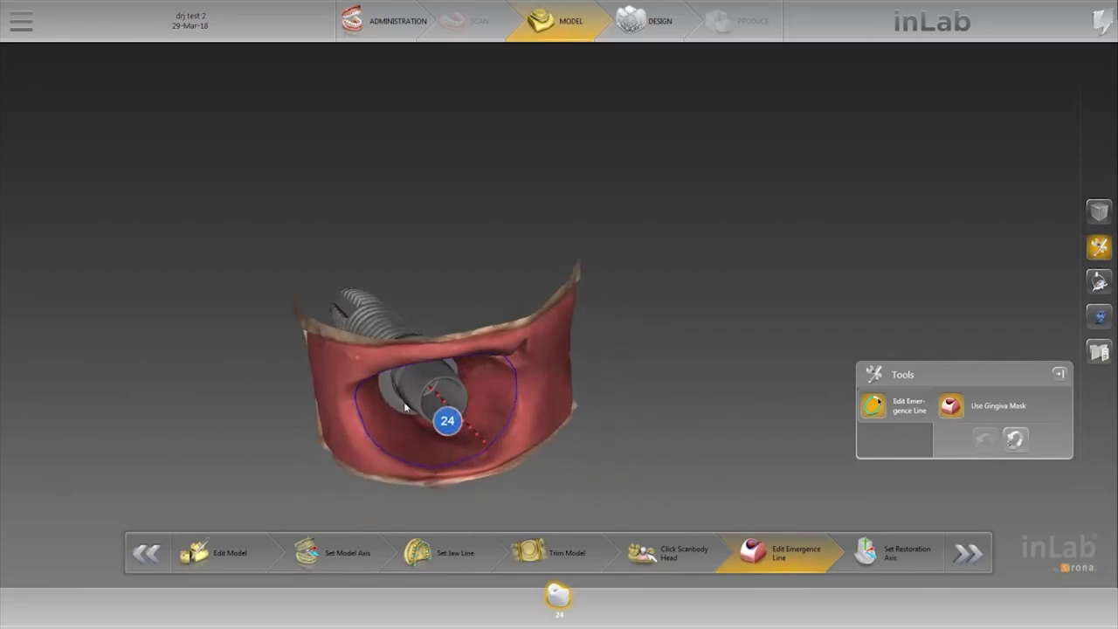
pyautogui.moveTo(520, 382); pyautogui.dragTo(823, 553, button='right')
# Tilt the tooth 24 restoration axis arrow into the insertion direction, verifying it from side views
pyautogui.click(891, 553)
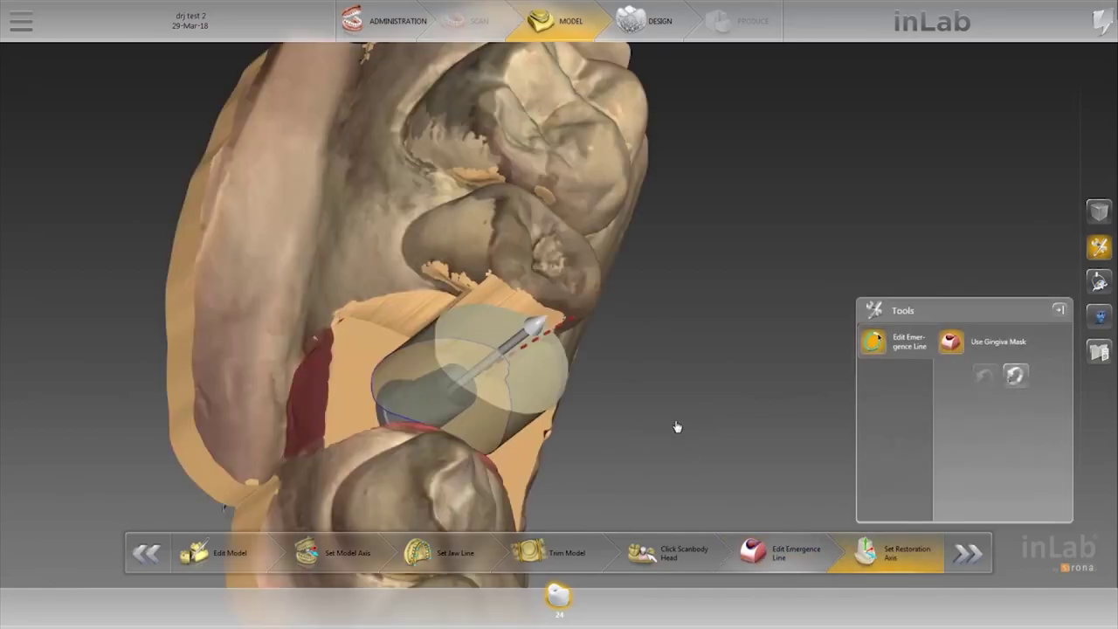
pyautogui.moveTo(586, 371); pyautogui.dragTo(573, 344, button='right')
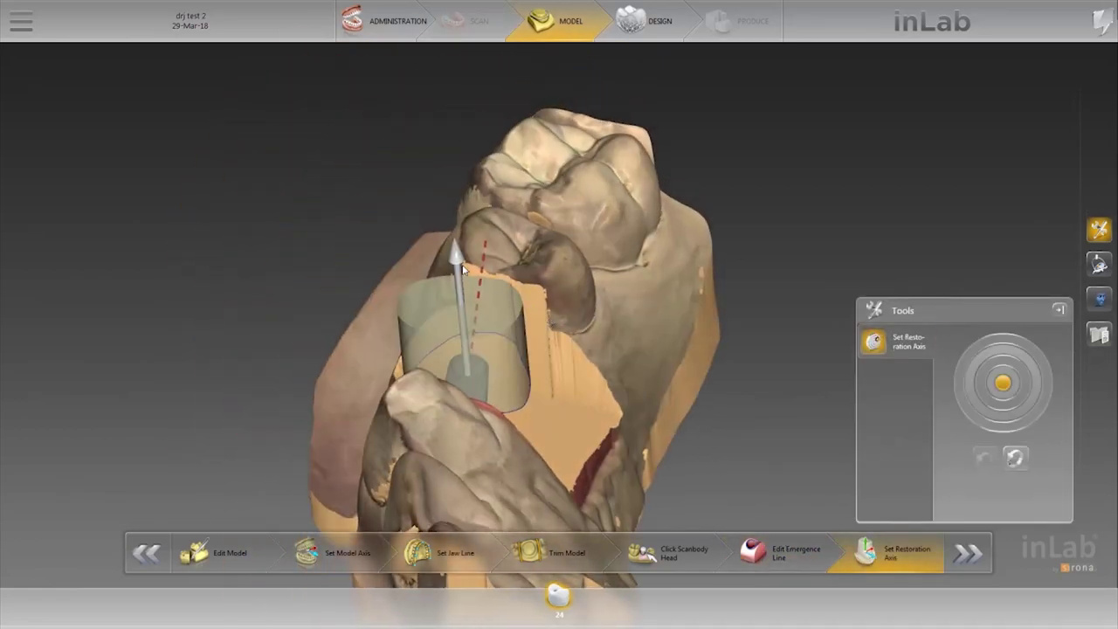
pyautogui.moveTo(580, 304)
pyautogui.mouseDown(button='right')
pyautogui.moveTo(543, 389)
pyautogui.moveTo(562, 342)
pyautogui.mouseUp(button='right')
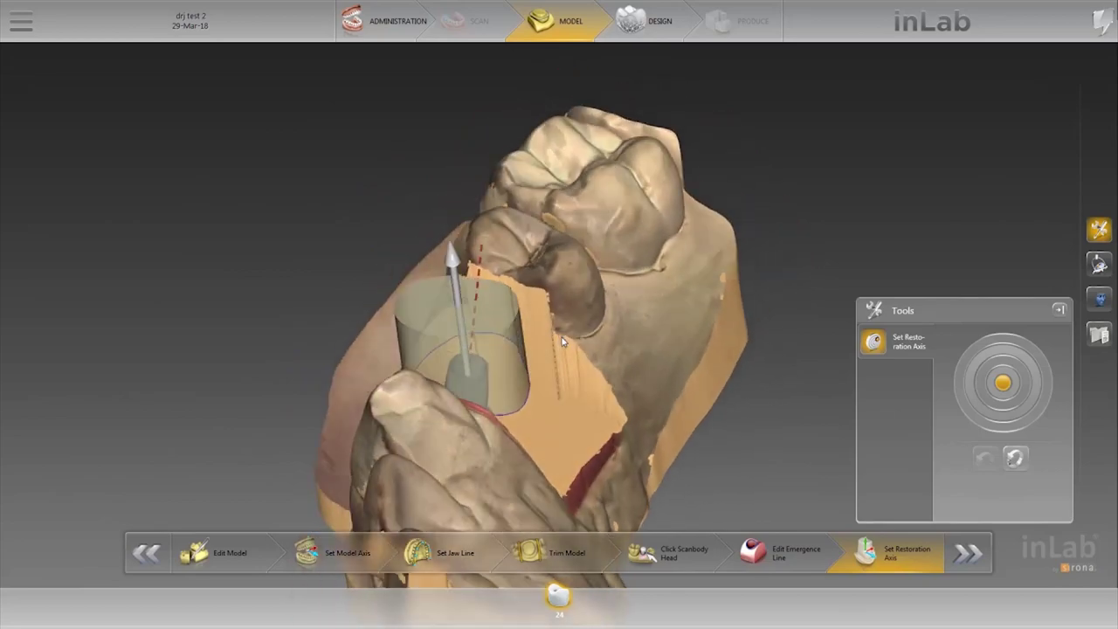
pyautogui.moveTo(460, 250); pyautogui.dragTo(483, 263)
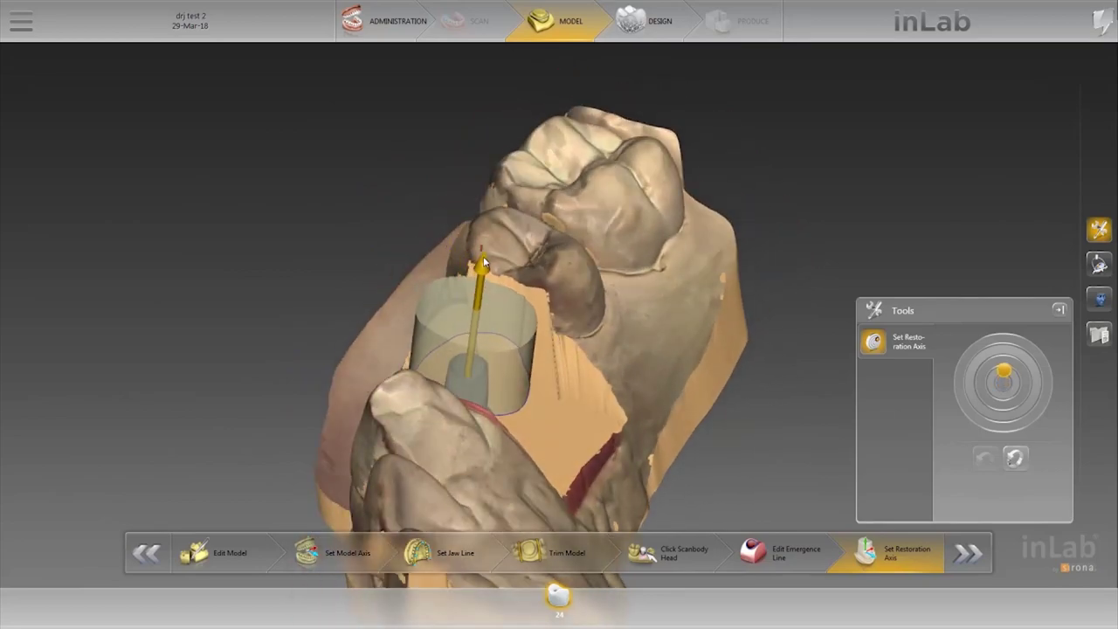
pyautogui.moveTo(483, 264); pyautogui.dragTo(470, 251)
pyautogui.moveTo(584, 264)
pyautogui.mouseDown(button='right')
pyautogui.moveTo(567, 319)
pyautogui.moveTo(572, 338)
pyautogui.mouseUp(button='right')
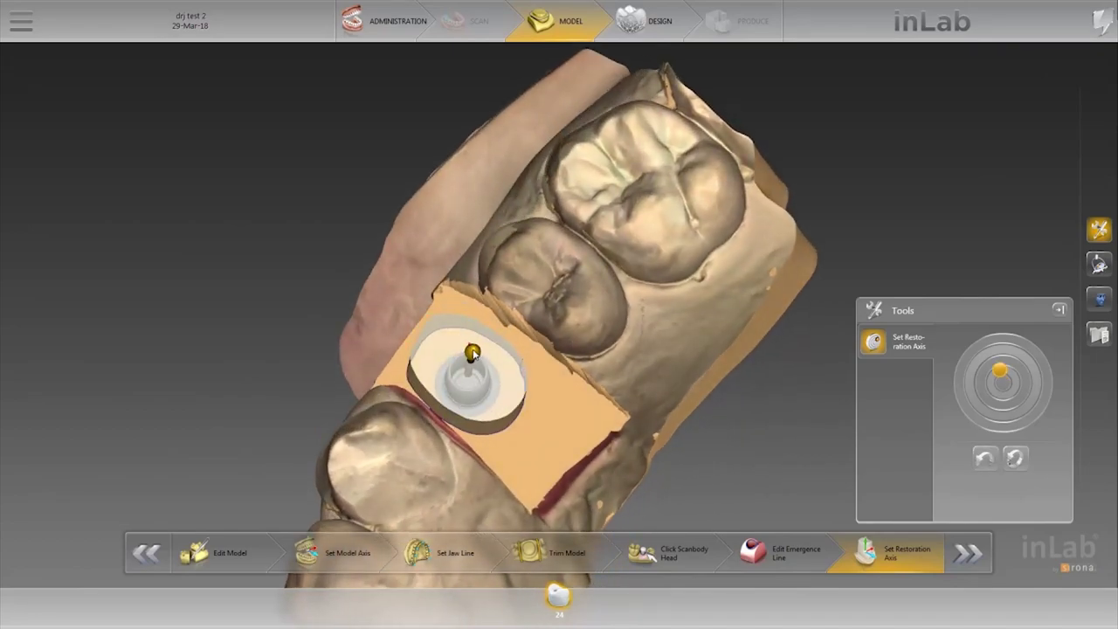
pyautogui.moveTo(470, 352); pyautogui.dragTo(468, 351)
pyautogui.moveTo(548, 471)
pyautogui.mouseDown(button='right')
pyautogui.moveTo(571, 443)
pyautogui.moveTo(562, 456)
pyautogui.moveTo(511, 448)
pyautogui.moveTo(504, 479)
pyautogui.mouseUp(button='right')
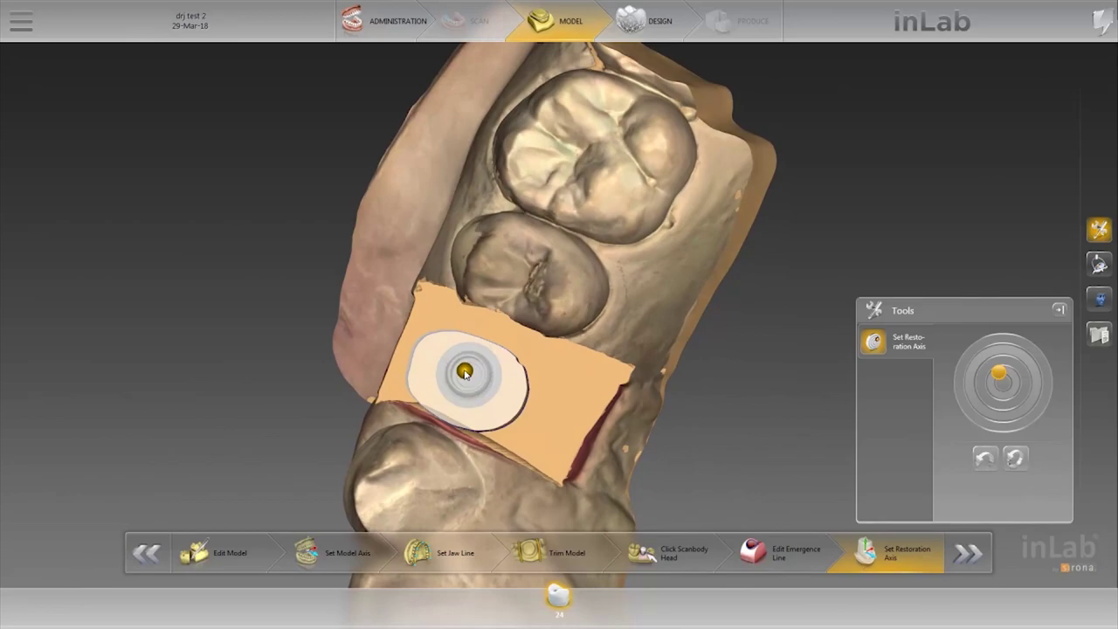
pyautogui.moveTo(361, 431); pyautogui.dragTo(386, 300, button='middle')
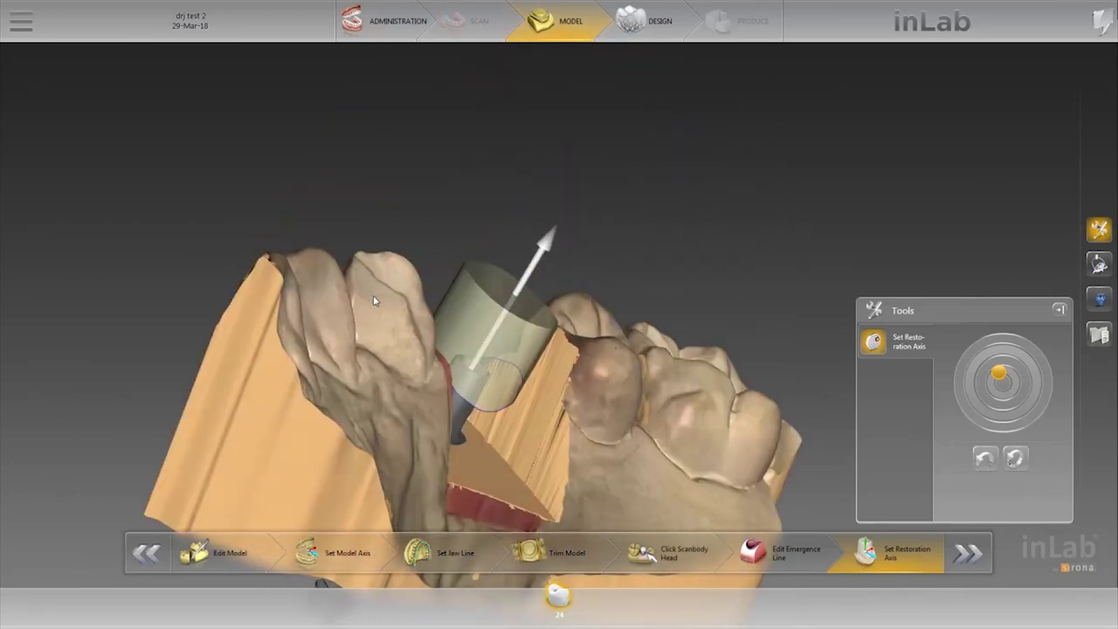
pyautogui.click(968, 553)
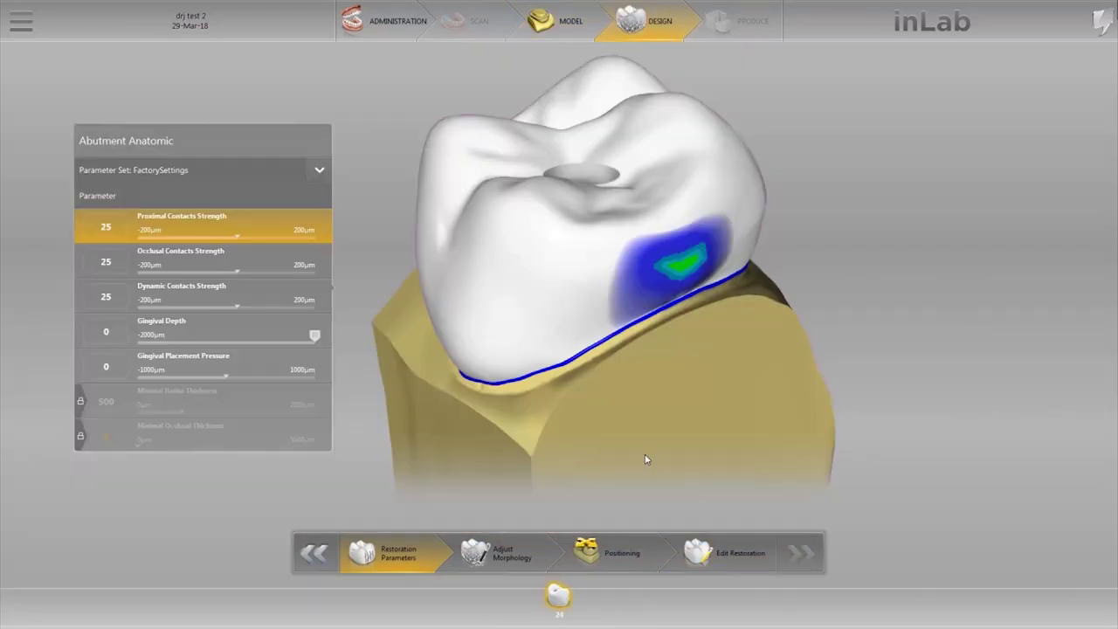
# Review the restoration parameters and lower dynamic contacts strength from 50 to 25
pyautogui.click(96, 410)
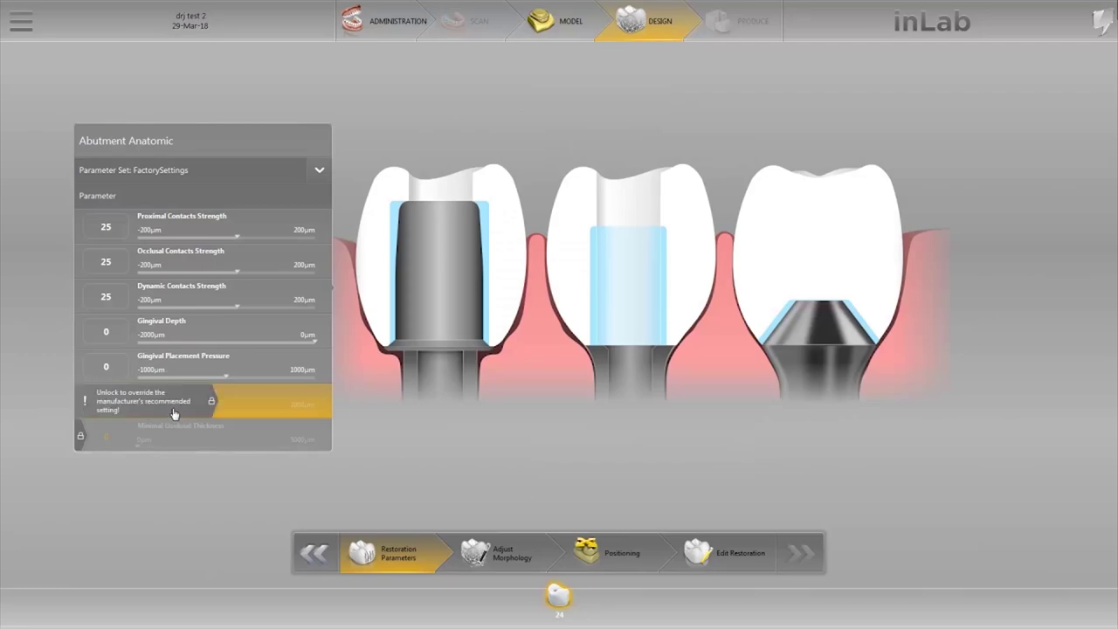
pyautogui.click(106, 443)
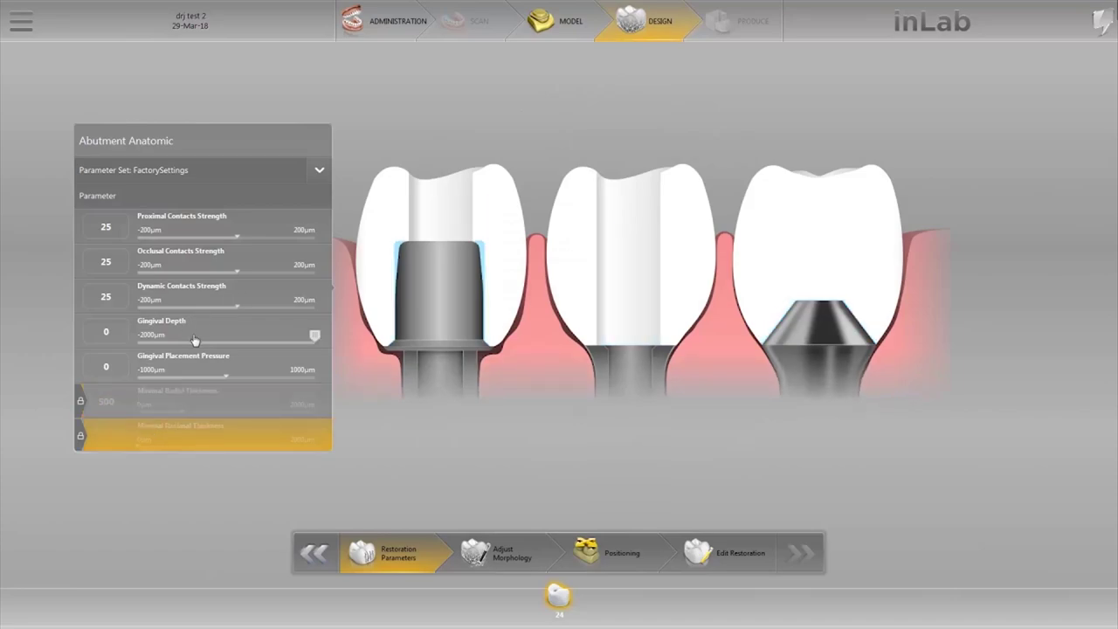
pyautogui.click(195, 341)
pyautogui.click(202, 236)
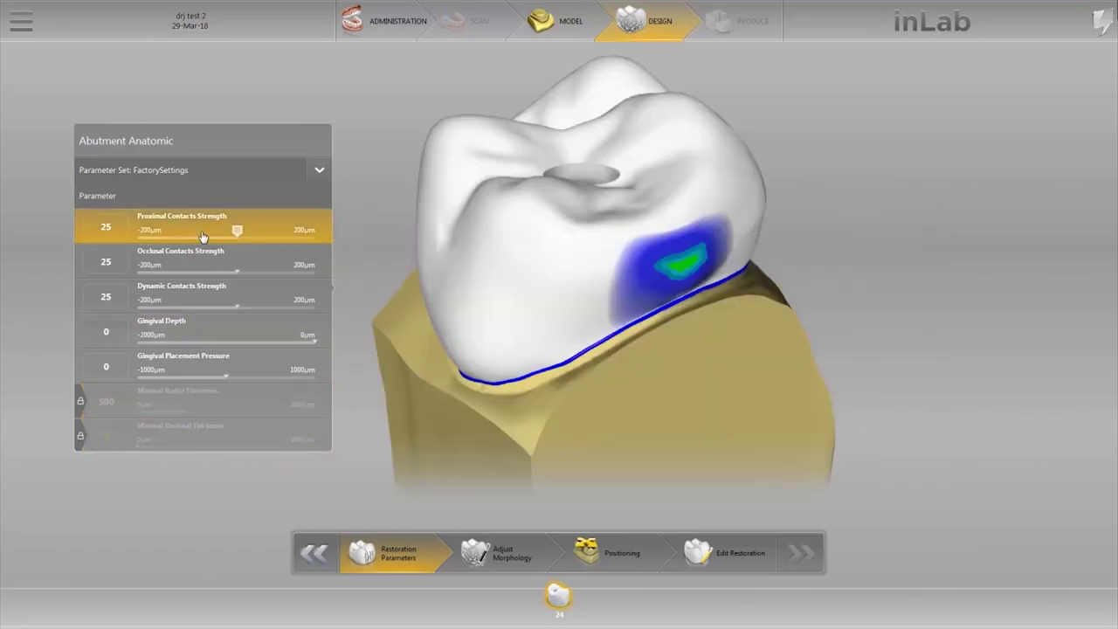
pyautogui.click(193, 266)
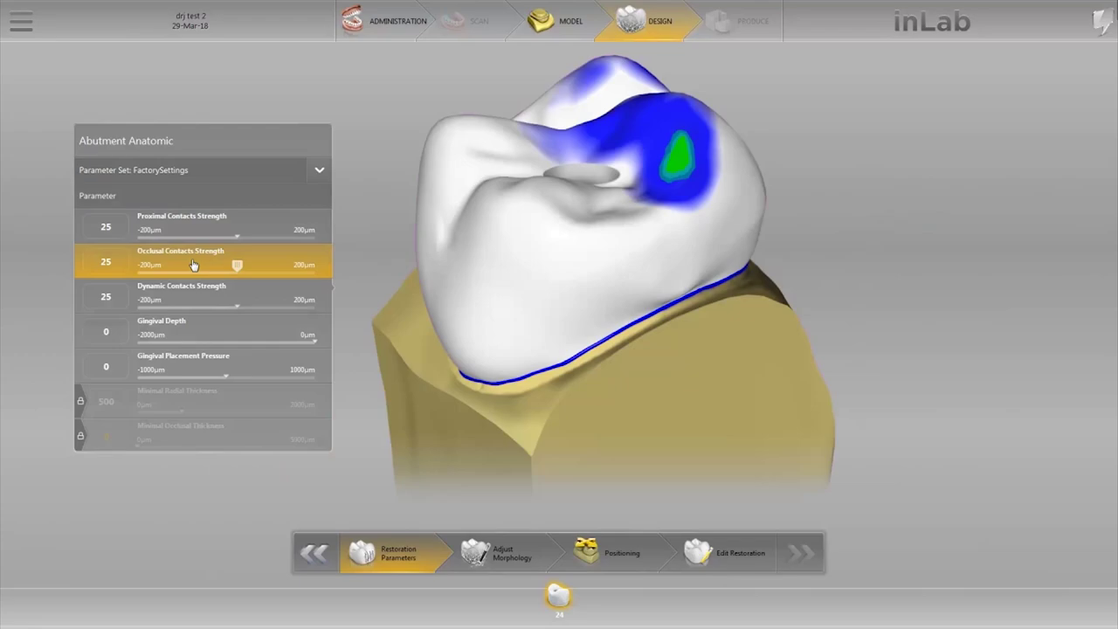
pyautogui.click(237, 265)
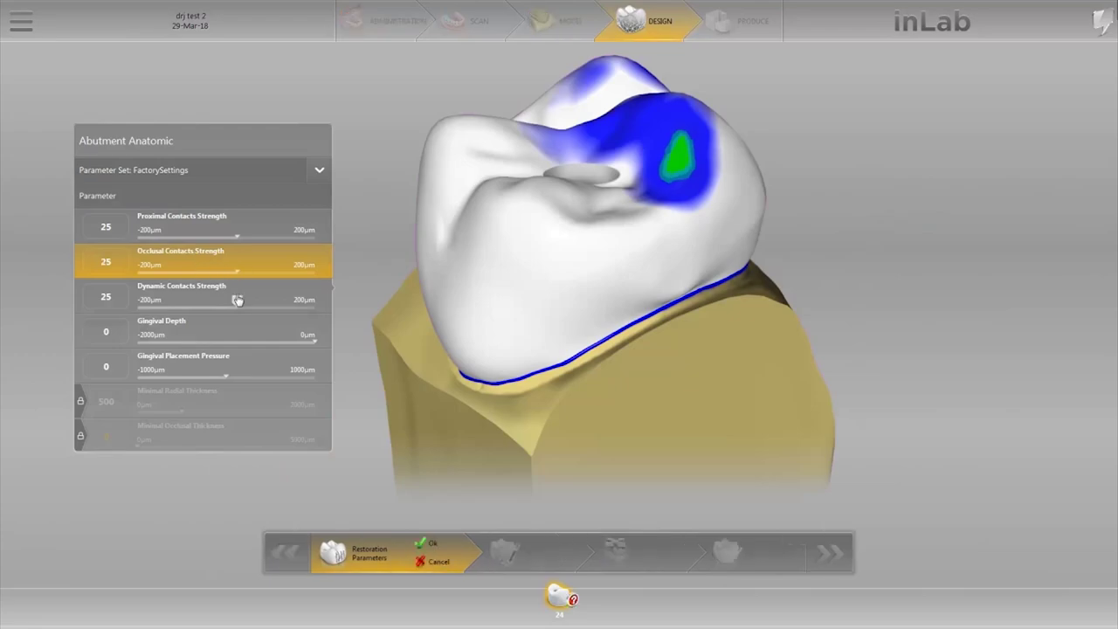
pyautogui.click(217, 303)
pyautogui.moveTo(248, 302); pyautogui.dragTo(237, 302)
pyautogui.click(278, 339)
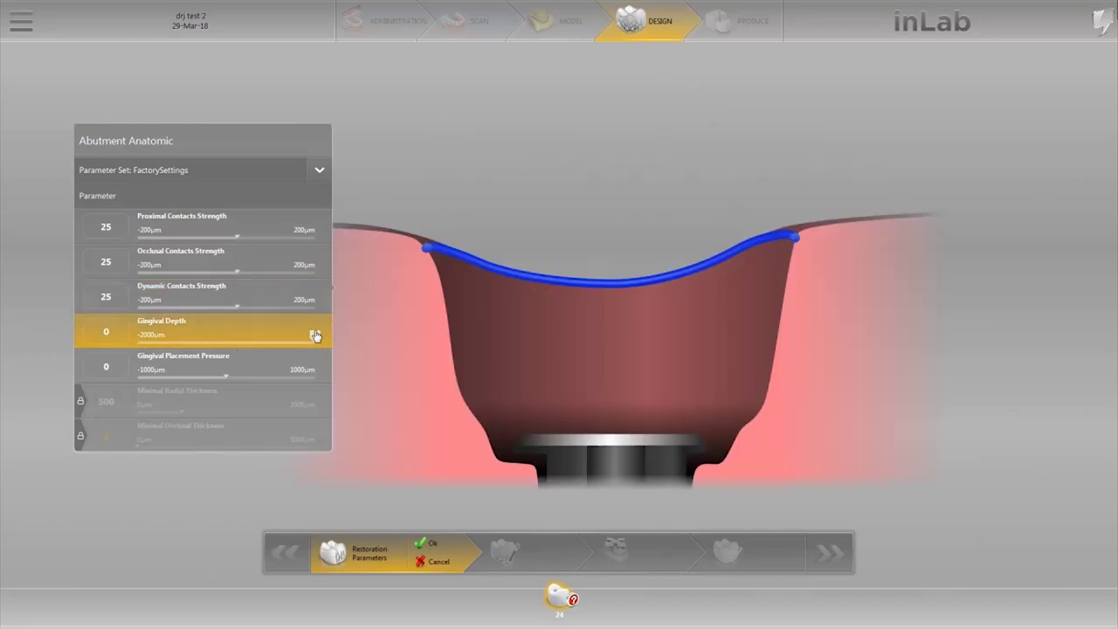
# Set gingival depth −200 µm, placement pressure 100, radial thickness 700 µm, thicker occlusal minimum, and confirm
pyautogui.moveTo(316, 337); pyautogui.dragTo(297, 336)
pyautogui.click(225, 374)
pyautogui.moveTo(226, 374); pyautogui.dragTo(234, 374)
pyautogui.click(226, 416)
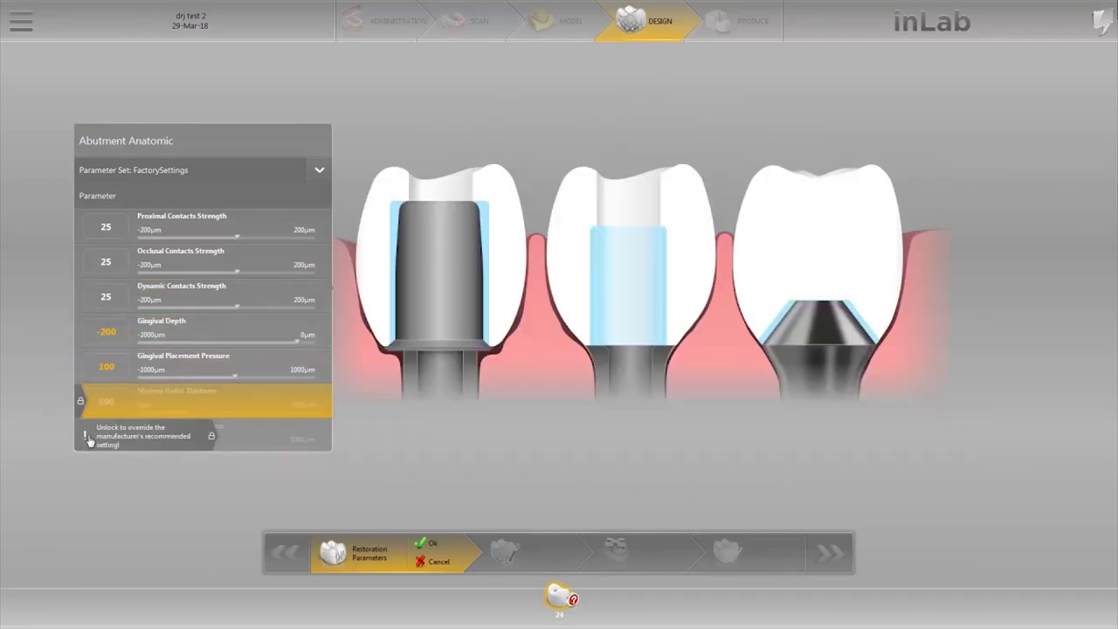
pyautogui.click(81, 407)
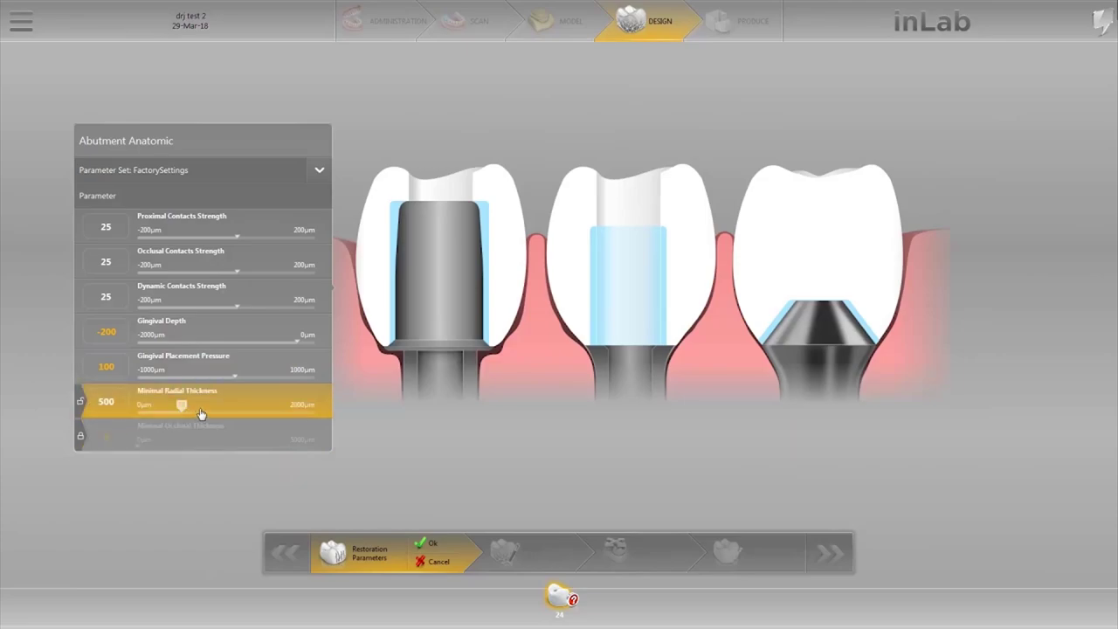
pyautogui.moveTo(183, 410); pyautogui.dragTo(195, 412)
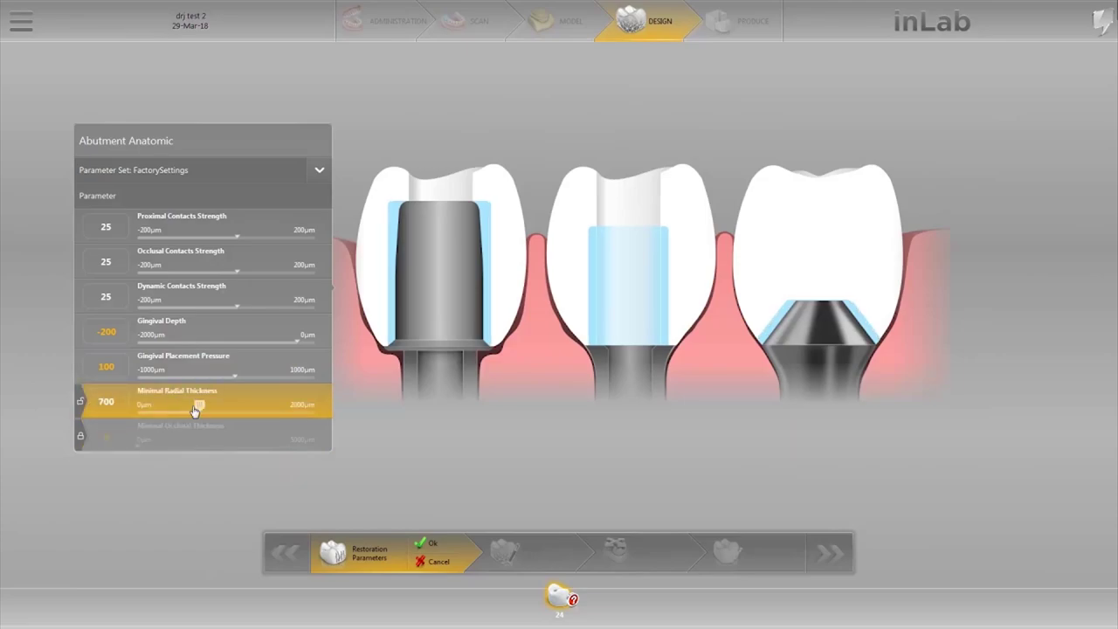
pyautogui.click(96, 435)
pyautogui.moveTo(146, 443); pyautogui.dragTo(171, 451)
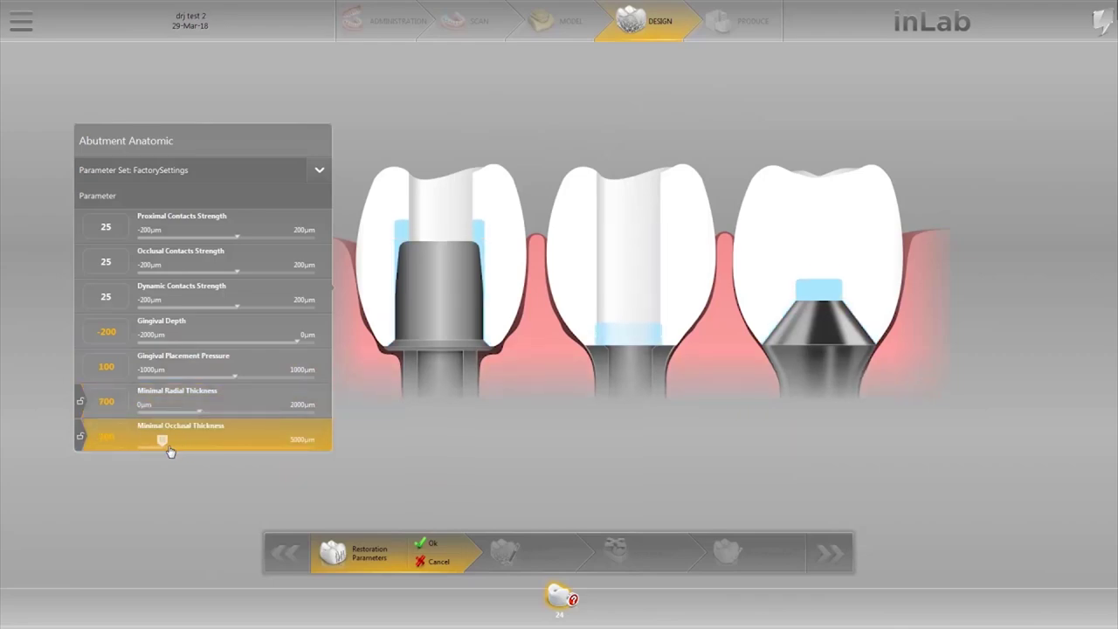
pyautogui.click(428, 545)
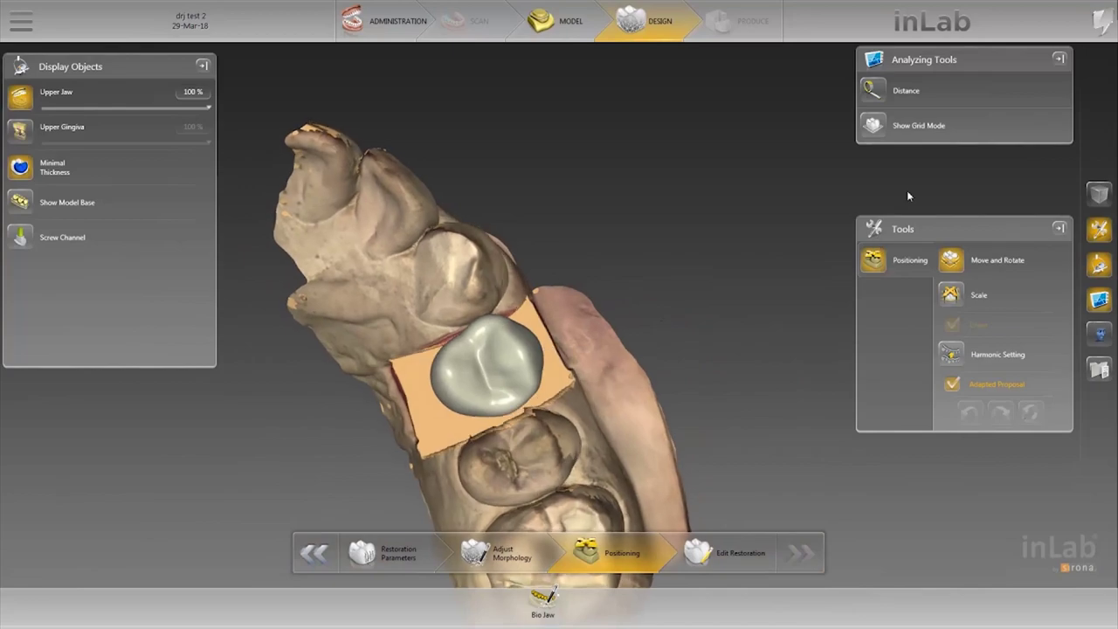
# Scale the tooth 24 crown up slightly and turn it within the gap
pyautogui.click(952, 296)
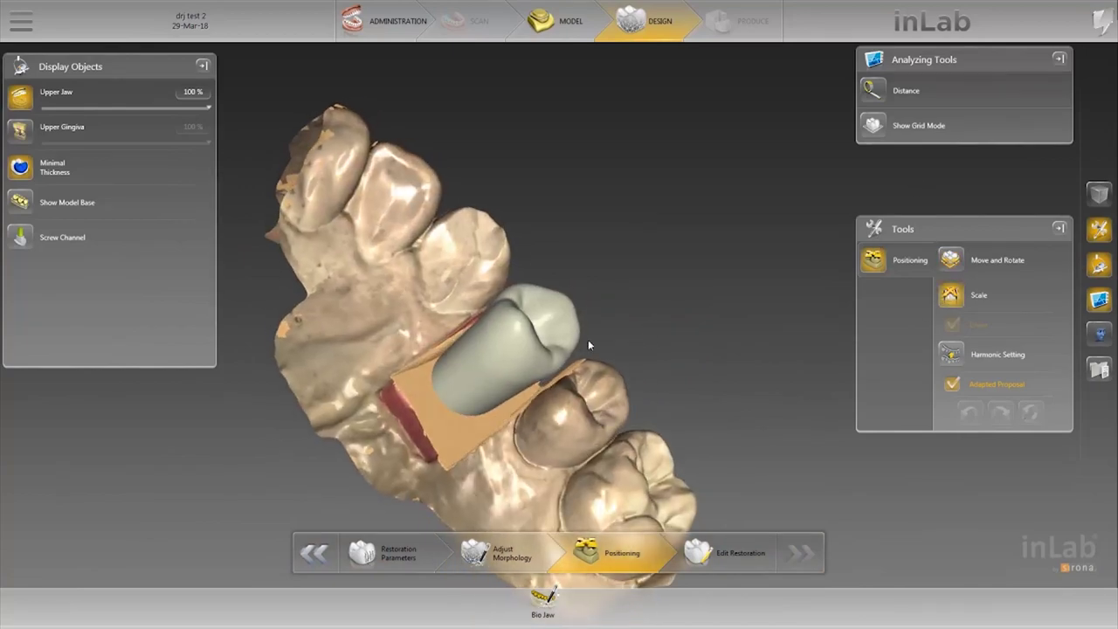
pyautogui.moveTo(550, 365); pyautogui.dragTo(516, 283, button='middle')
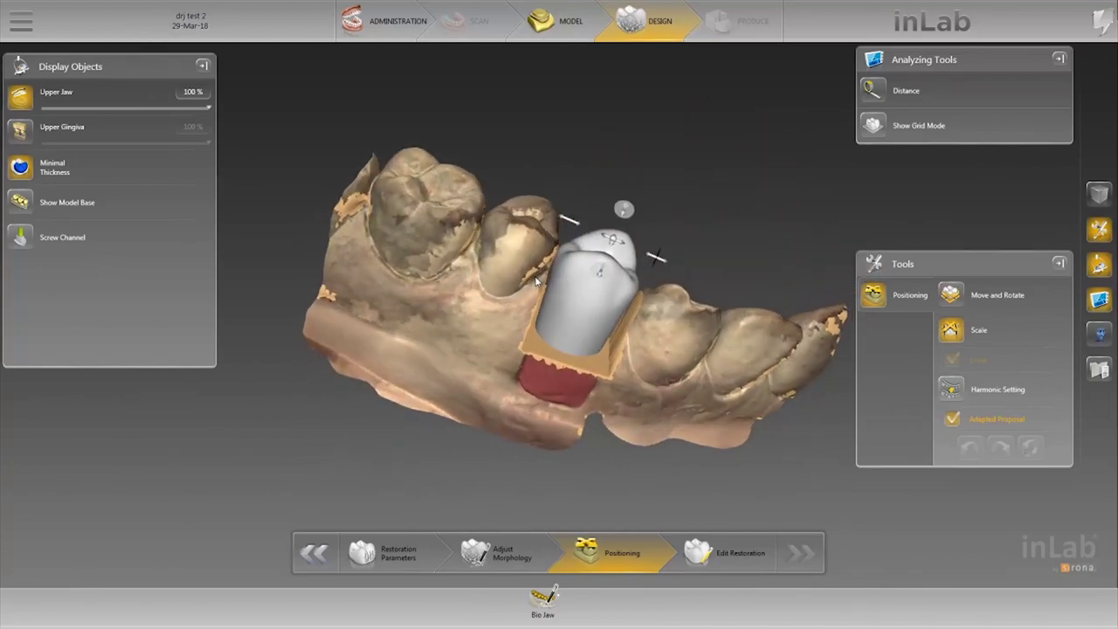
pyautogui.moveTo(665, 260); pyautogui.dragTo(681, 266)
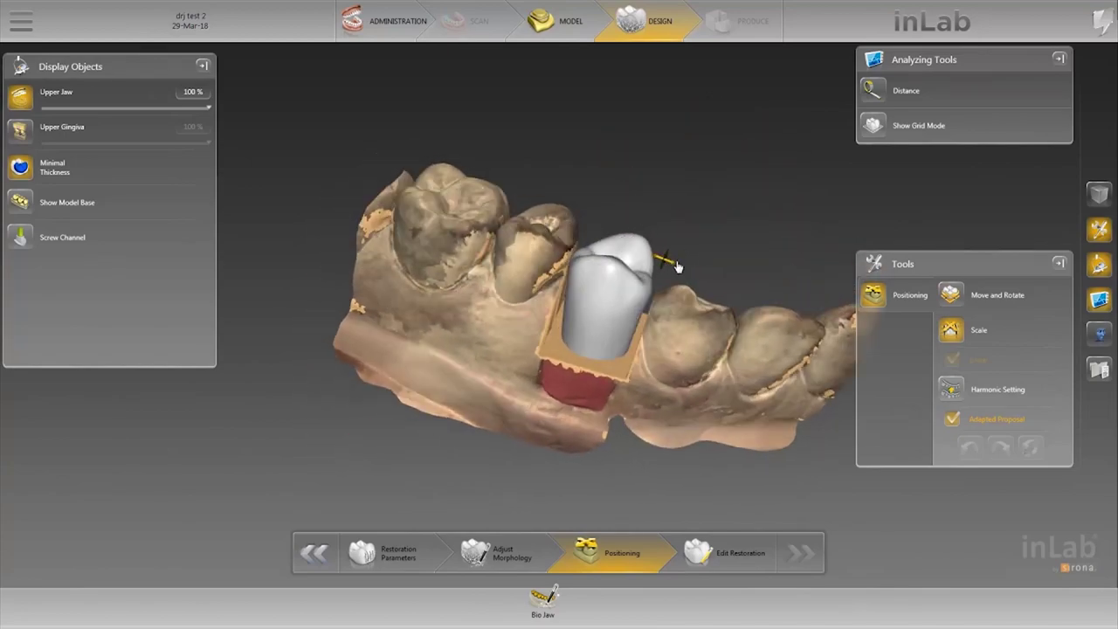
pyautogui.moveTo(694, 219); pyautogui.dragTo(639, 301, button='middle')
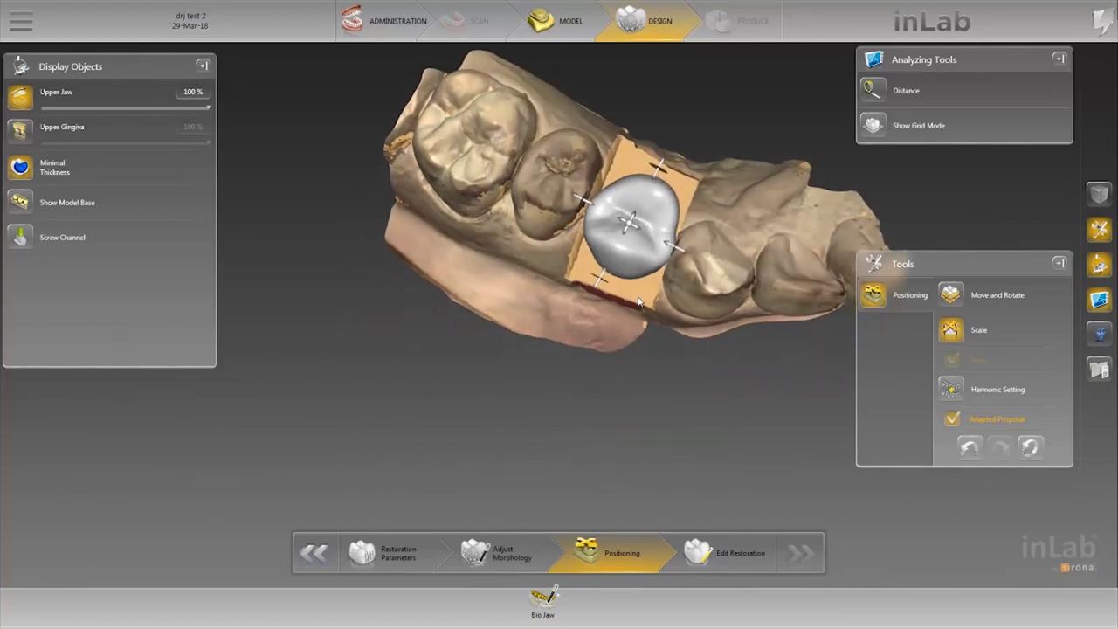
pyautogui.moveTo(661, 166); pyautogui.dragTo(668, 150)
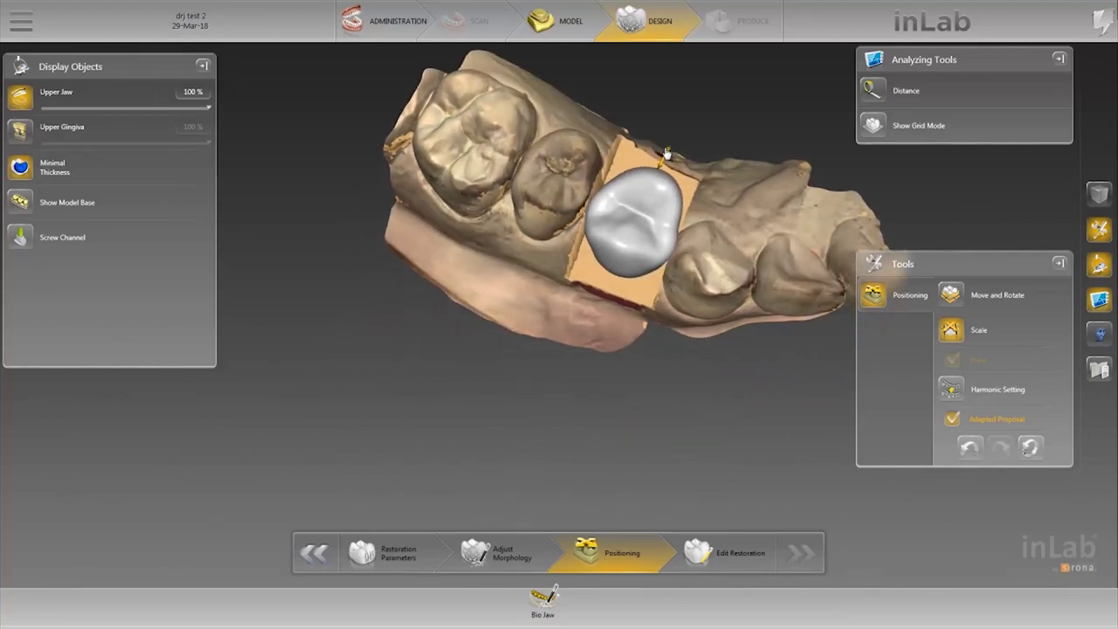
pyautogui.moveTo(600, 286); pyautogui.dragTo(607, 278)
pyautogui.moveTo(737, 397)
pyautogui.mouseDown(button='middle')
pyautogui.moveTo(734, 264)
pyautogui.moveTo(521, 162)
pyautogui.moveTo(516, 366)
pyautogui.mouseUp(button='middle')
# Rotate the crown slightly in place and shift it along its axis into final position
pyautogui.click(948, 298)
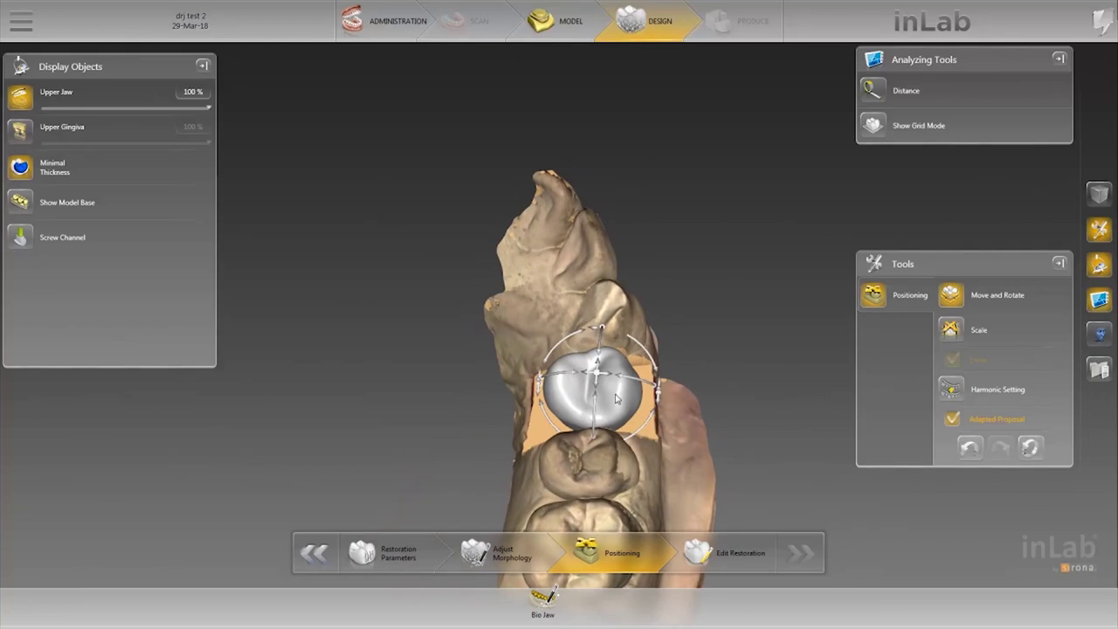
pyautogui.moveTo(628, 384); pyautogui.dragTo(632, 398, button='middle')
pyautogui.moveTo(628, 391); pyautogui.dragTo(528, 412)
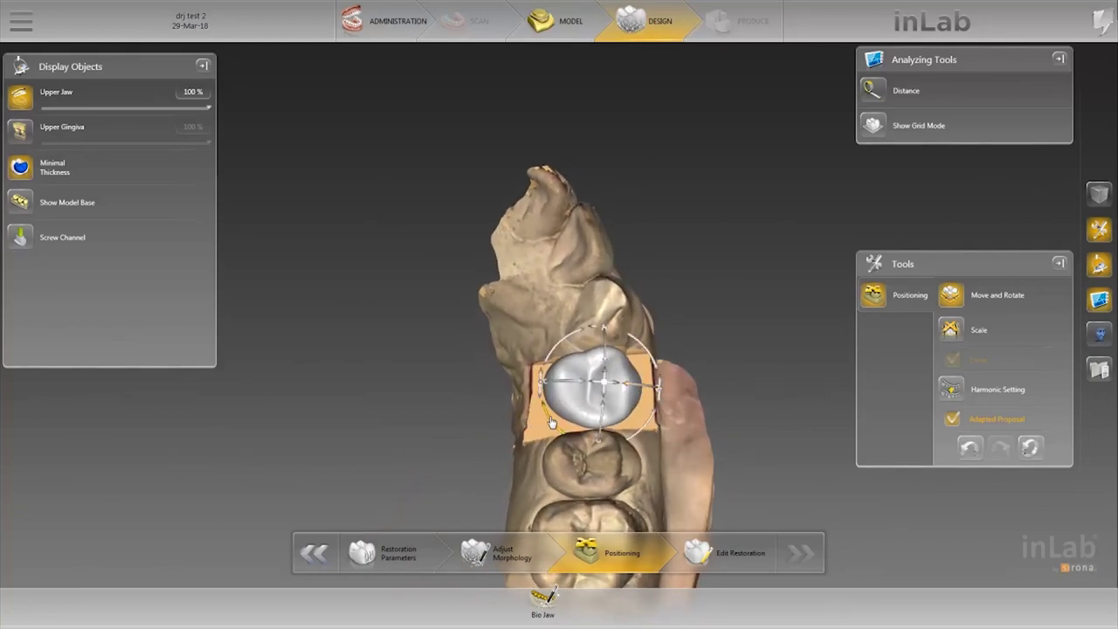
pyautogui.moveTo(550, 423)
pyautogui.mouseDown(button='middle')
pyautogui.moveTo(626, 362)
pyautogui.moveTo(734, 376)
pyautogui.moveTo(757, 350)
pyautogui.moveTo(572, 240)
pyautogui.moveTo(527, 230)
pyautogui.moveTo(510, 308)
pyautogui.mouseUp(button='middle')
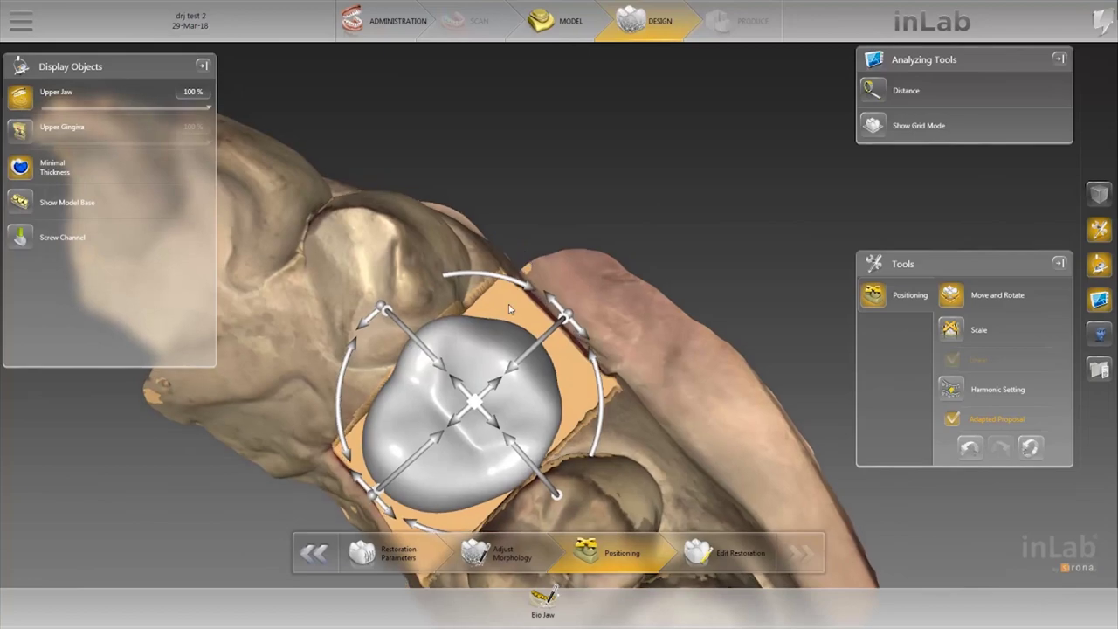
pyautogui.moveTo(487, 395); pyautogui.dragTo(501, 392)
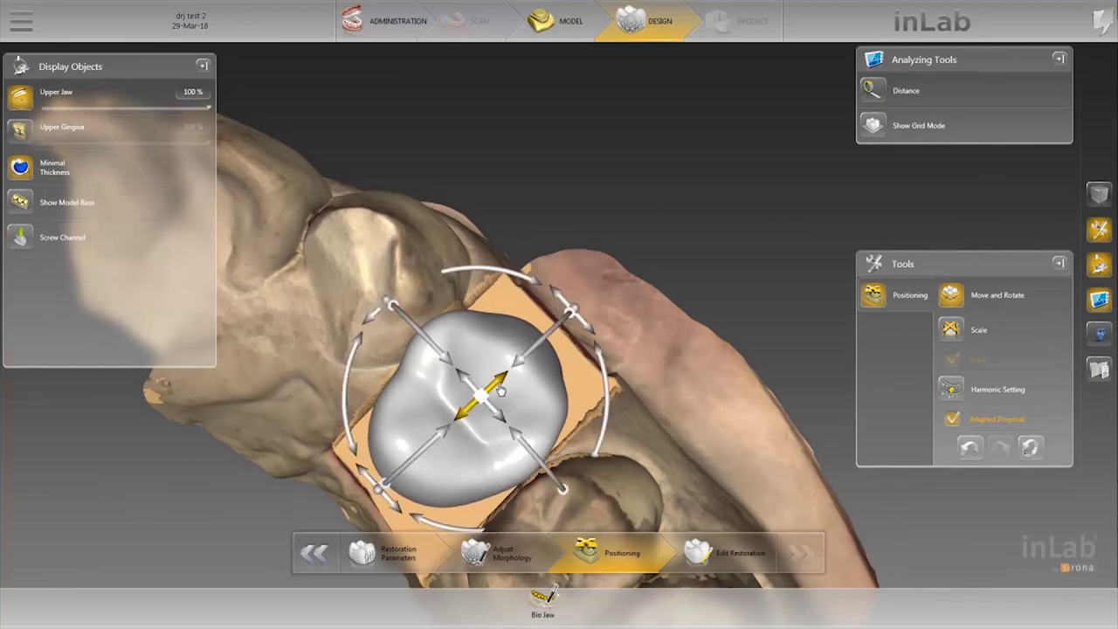
pyautogui.click(716, 552)
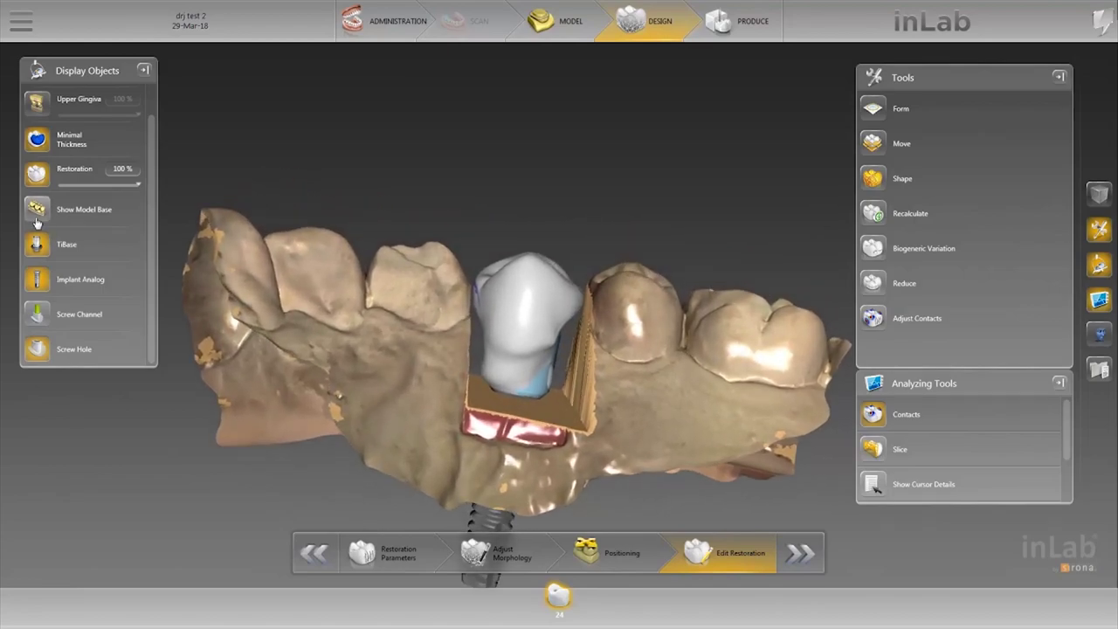
# Show the model base and upper gingiva on the jaw model, viewed from a tilted side
pyautogui.click(36, 218)
pyautogui.click(36, 105)
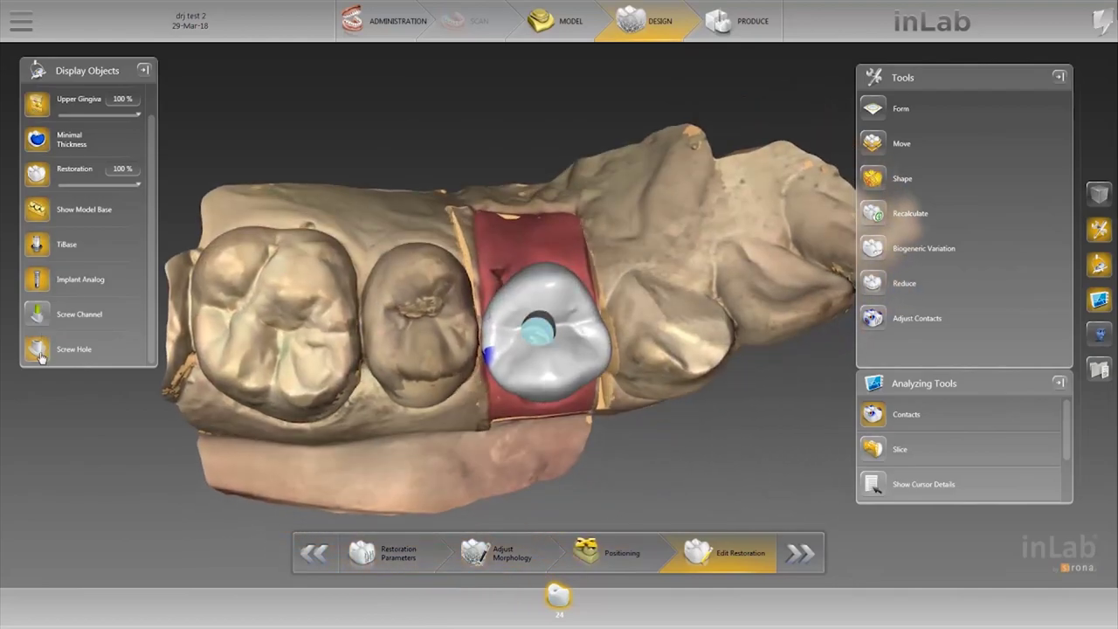
pyautogui.moveTo(166, 346)
pyautogui.mouseDown(button='middle')
pyautogui.moveTo(462, 303)
pyautogui.moveTo(389, 281)
pyautogui.mouseUp(button='middle')
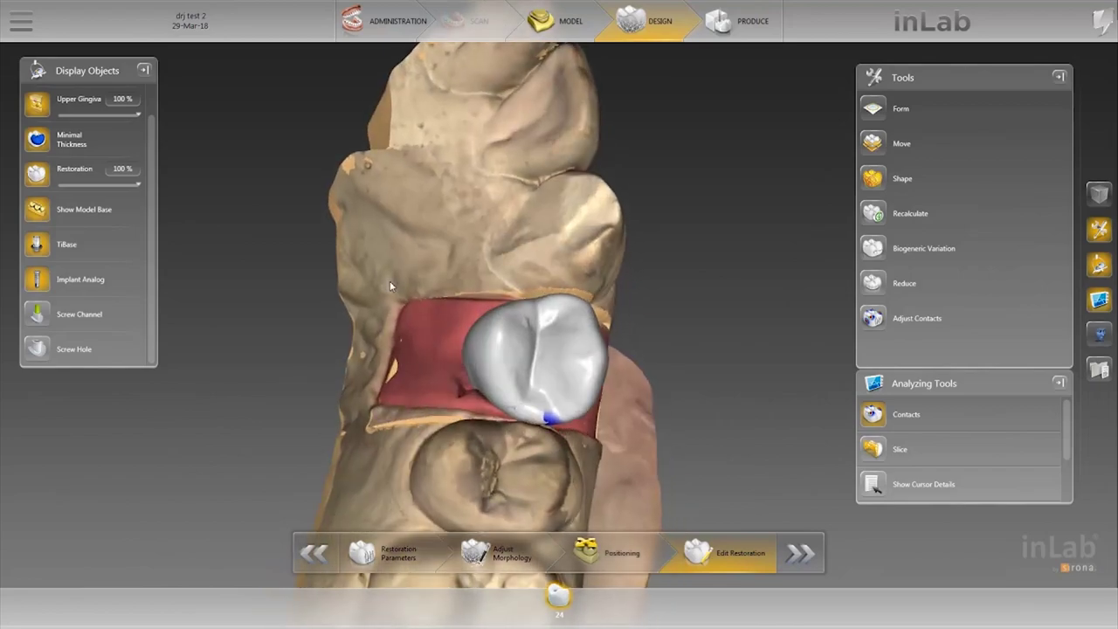
# Pick Shape Individual for the crown and rotate the model to a tilted side view
pyautogui.rightClick(390, 280)
pyautogui.click(527, 335)
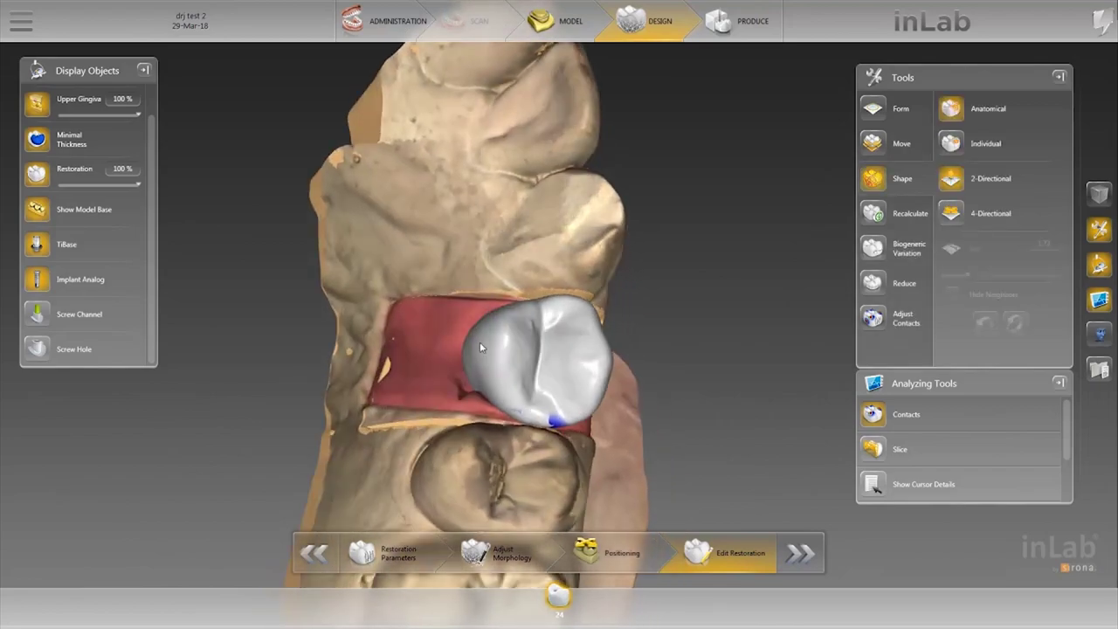
pyautogui.moveTo(506, 366)
pyautogui.mouseDown(button='middle')
pyautogui.moveTo(560, 375)
pyautogui.moveTo(529, 347)
pyautogui.mouseUp(button='middle')
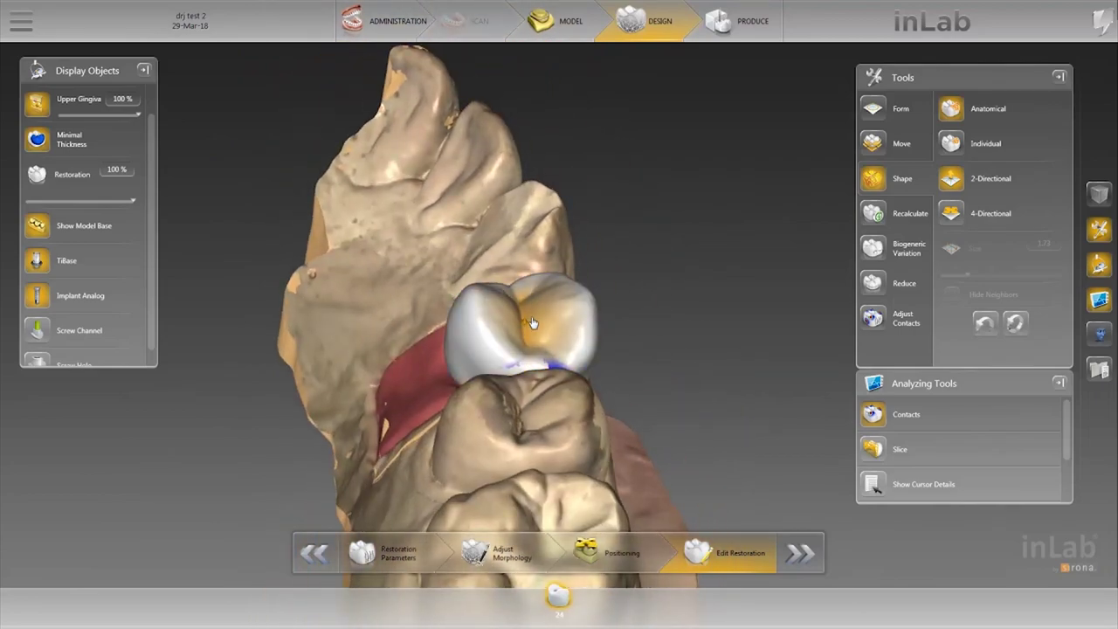
pyautogui.moveTo(533, 323); pyautogui.dragTo(183, 160, button='middle')
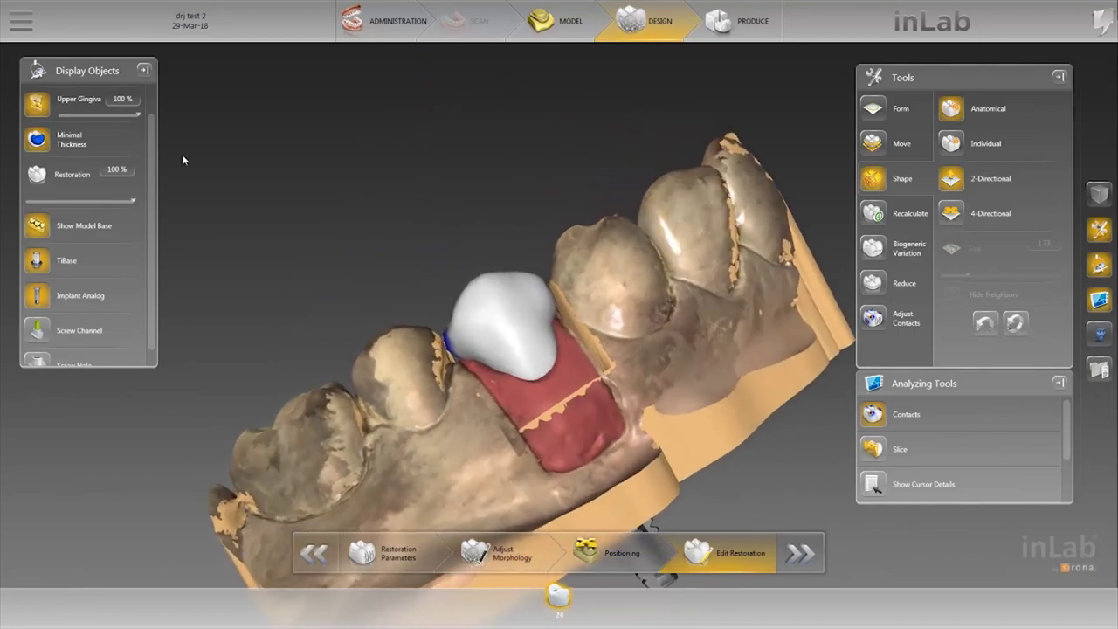
# Hide the upper jaw in Display Objects and show the upper gingiva around the crown
pyautogui.click(40, 104)
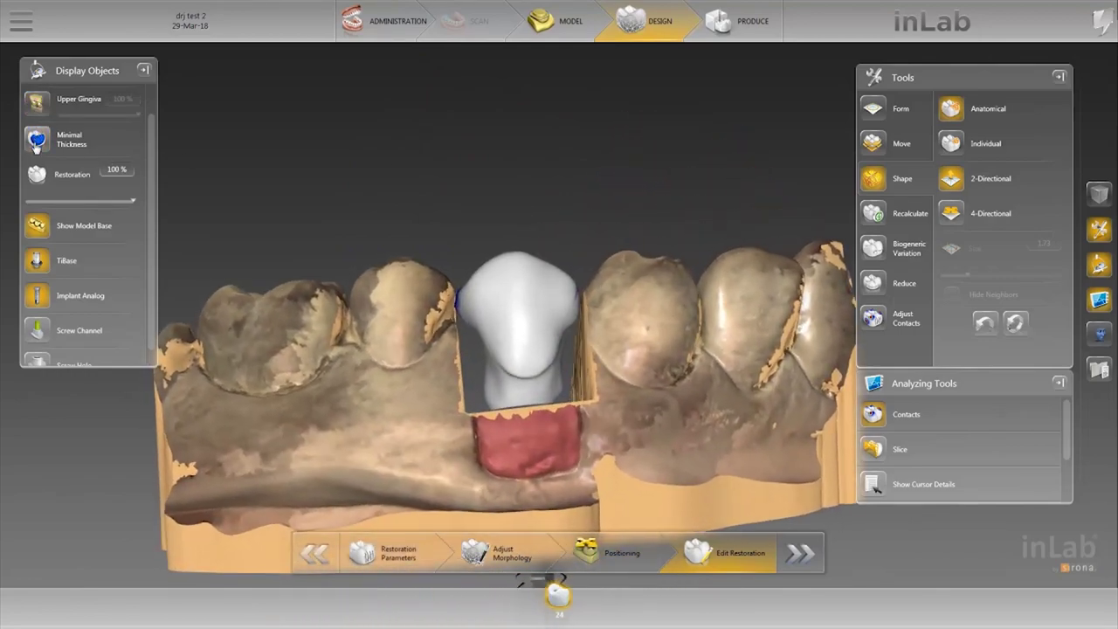
pyautogui.scroll(1, 54, 114)
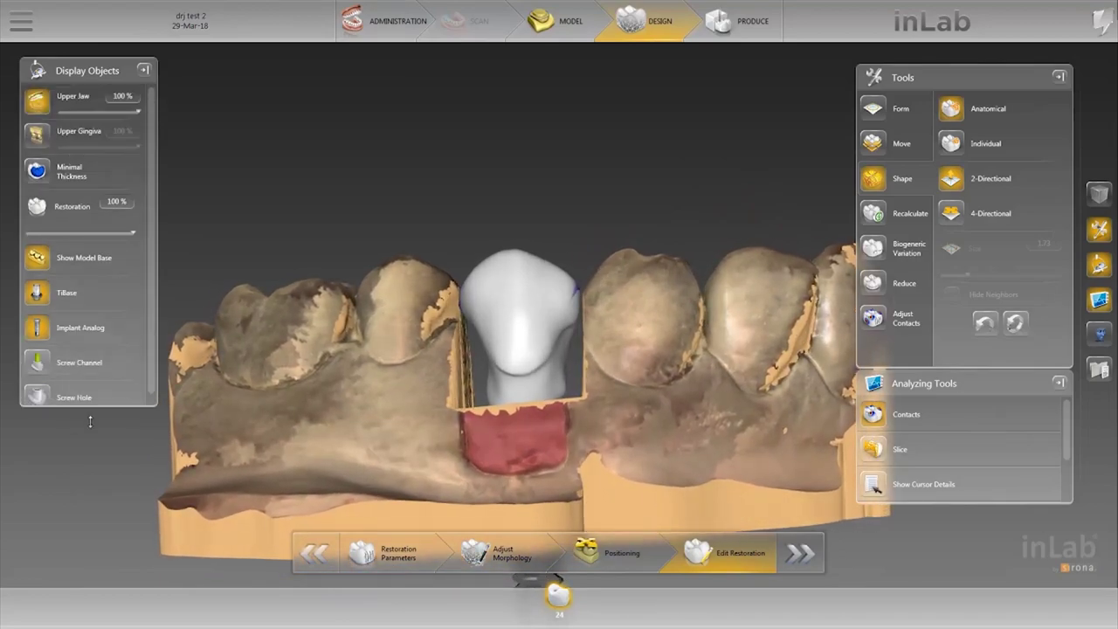
pyautogui.moveTo(90, 422); pyautogui.dragTo(93, 493)
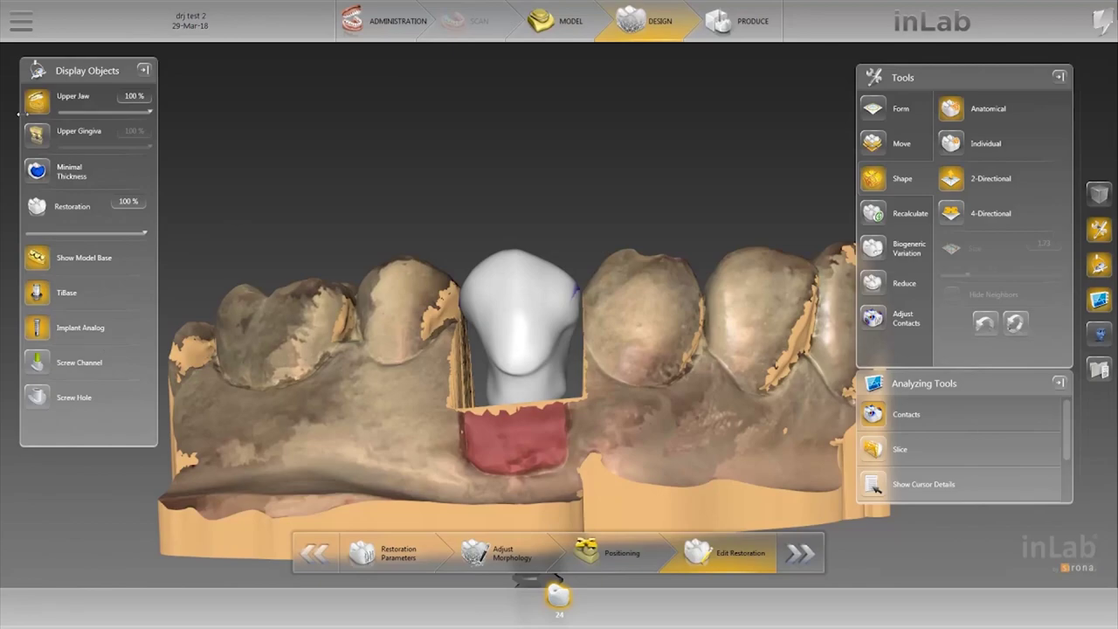
pyautogui.click(37, 101)
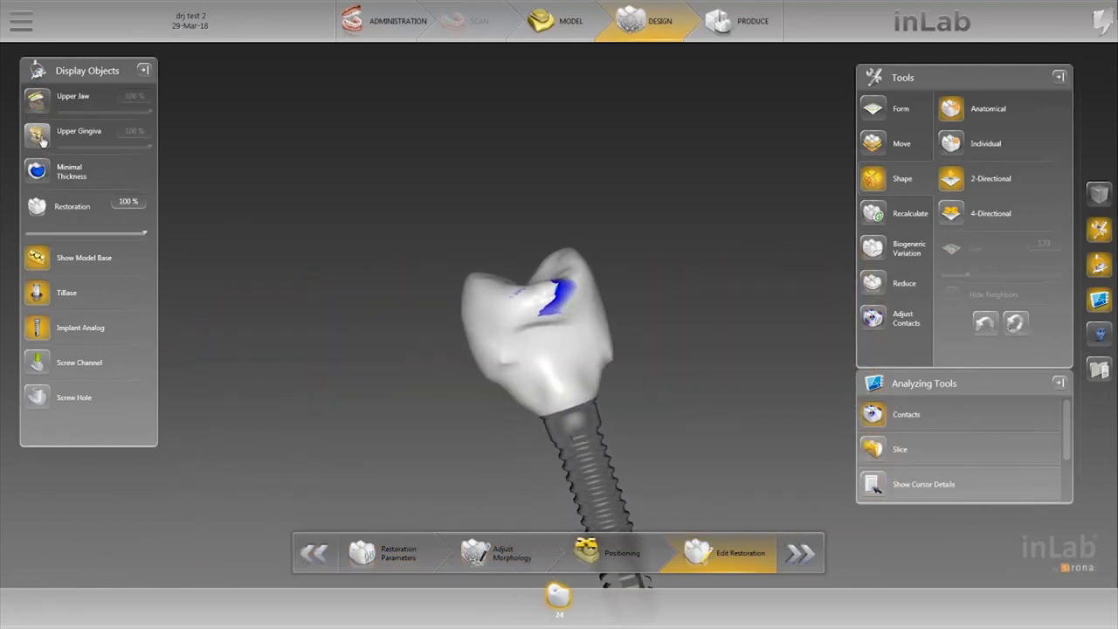
pyautogui.click(37, 135)
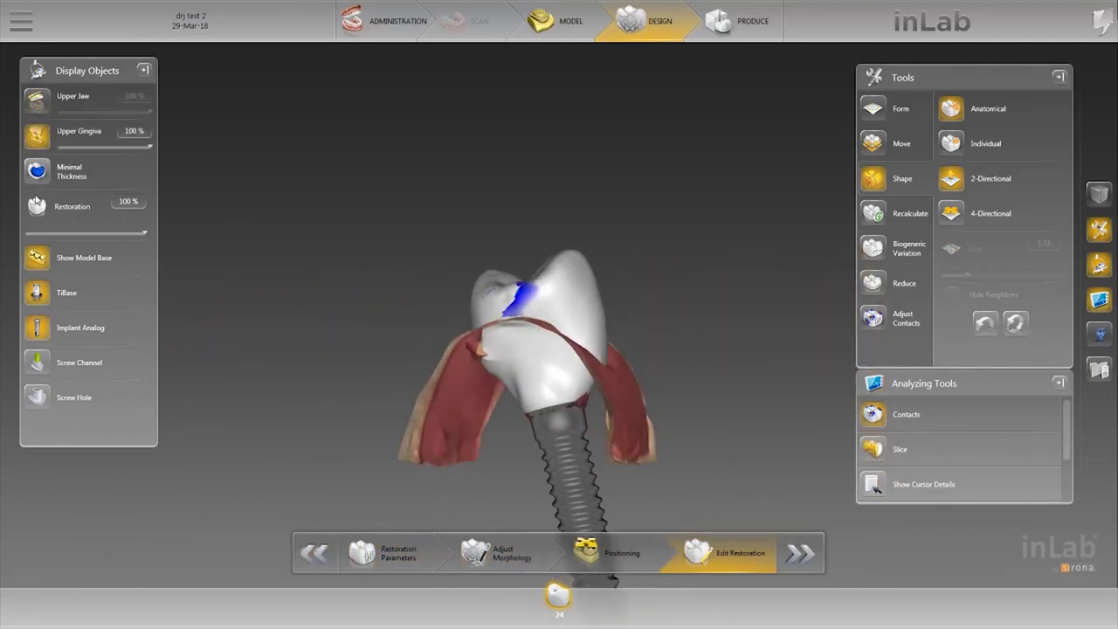
# Reshape the crown's cervical surface near the gum line with the individual shaping brush at size 3.10
pyautogui.rightClick(333, 305)
pyautogui.moveTo(384, 354)
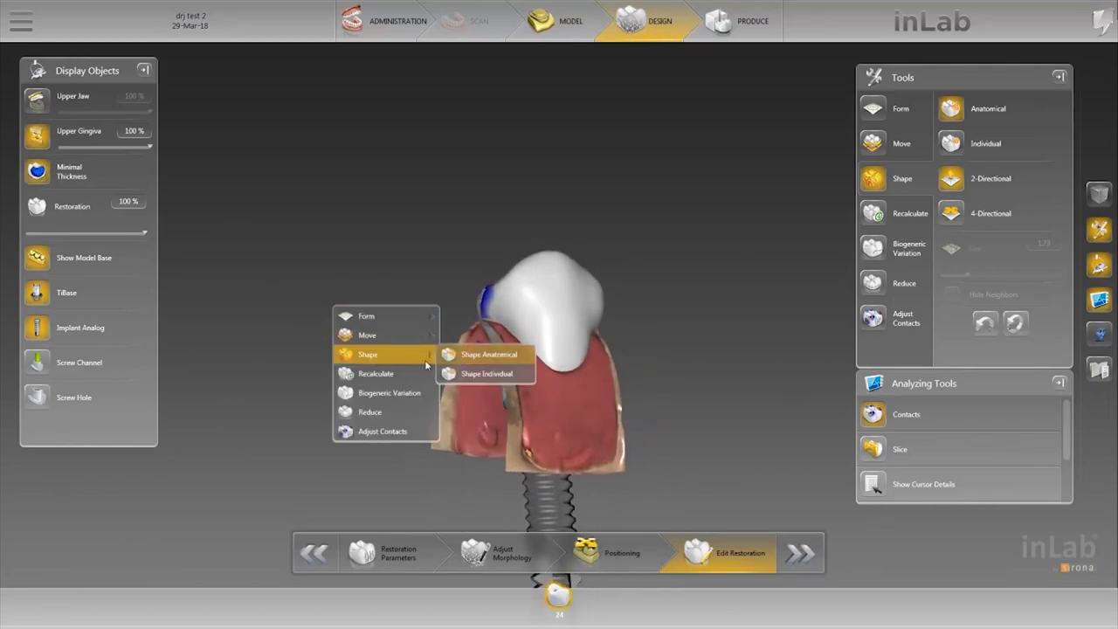
pyautogui.click(447, 374)
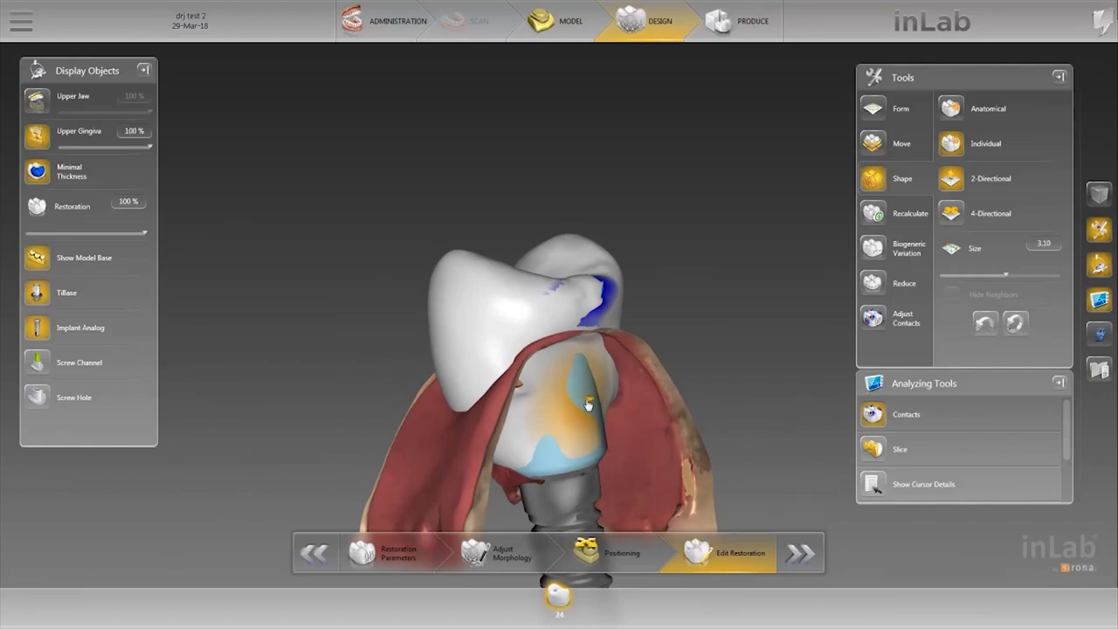
pyautogui.moveTo(585, 382); pyautogui.dragTo(545, 444)
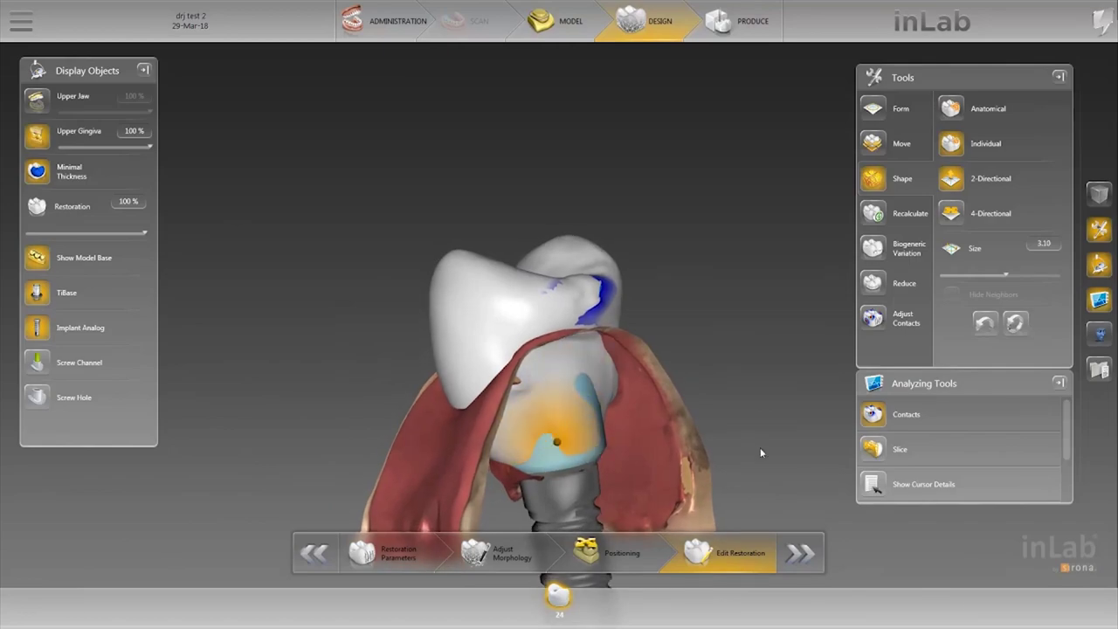
pyautogui.moveTo(598, 453)
pyautogui.mouseDown(button='right')
pyautogui.moveTo(728, 429)
pyautogui.moveTo(534, 437)
pyautogui.moveTo(289, 332)
pyautogui.mouseUp(button='right')
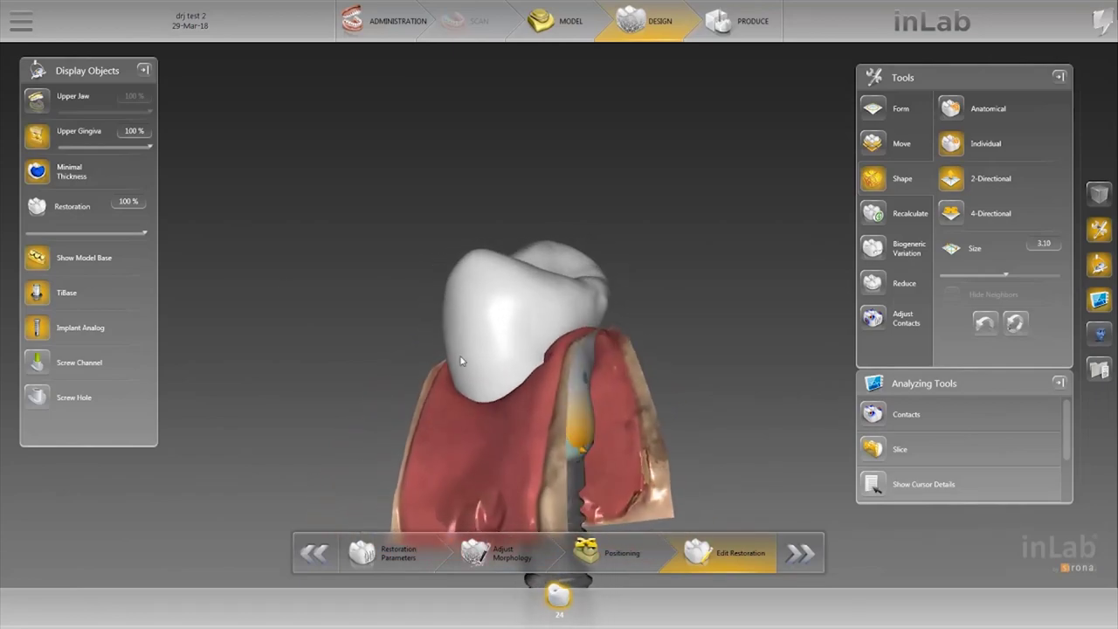
# Toggle the upper gingiva off, on and off again while rotating the crown
pyautogui.click(37, 134)
pyautogui.moveTo(237, 242); pyautogui.dragTo(623, 441, button='right')
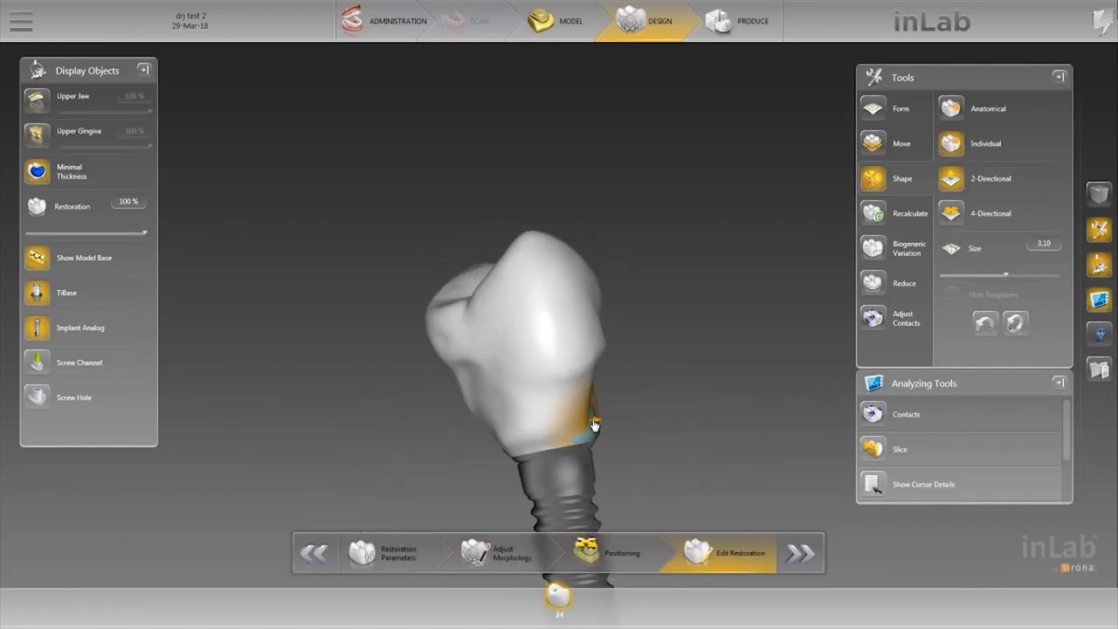
pyautogui.moveTo(527, 424); pyautogui.dragTo(297, 351, button='right')
pyautogui.click(35, 140)
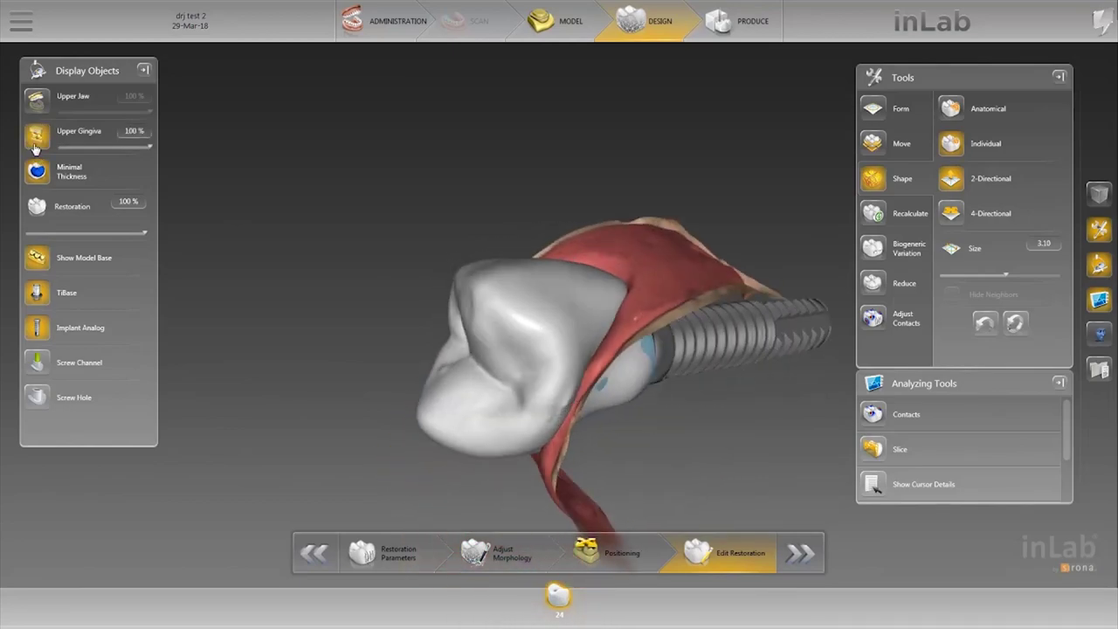
pyautogui.click(35, 137)
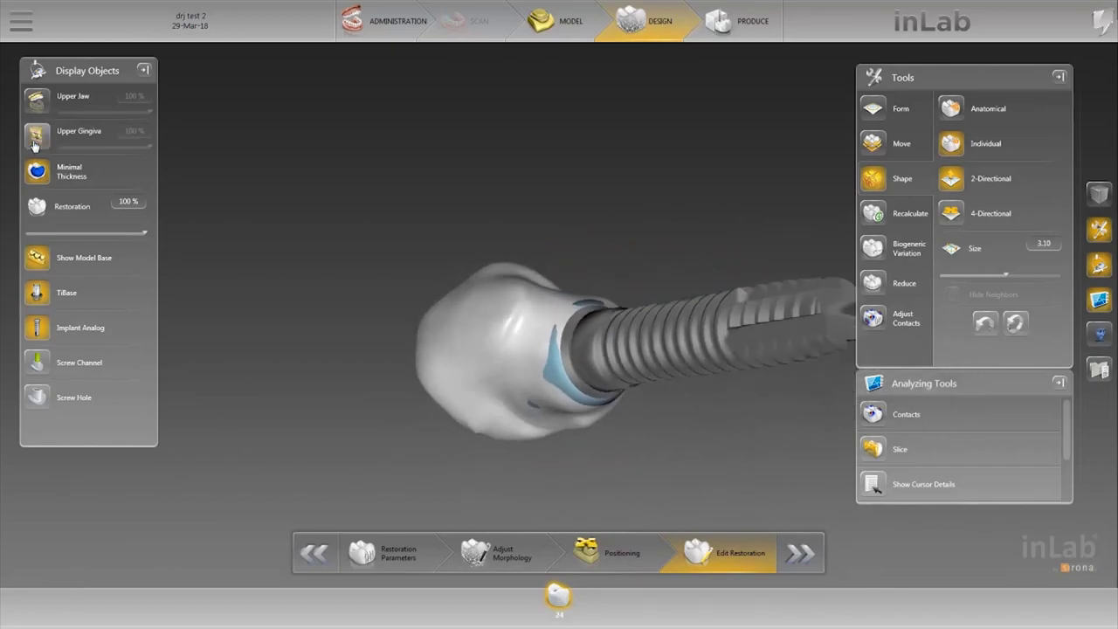
# Hide the minimal thickness markings and check Implant Analog and TiBase, leaving both shown
pyautogui.click(38, 172)
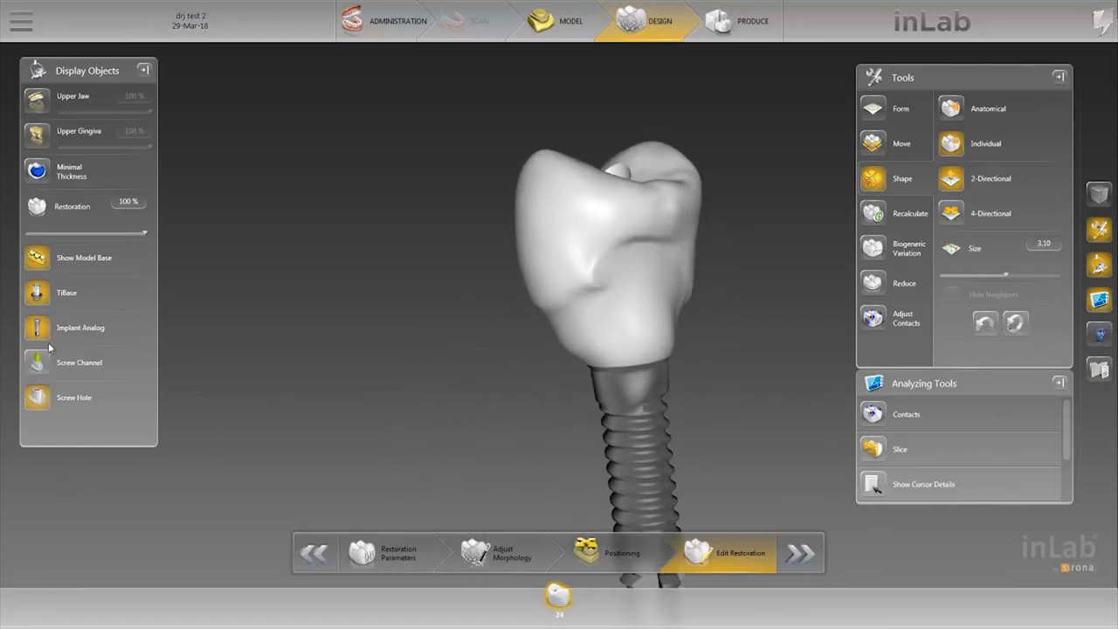
pyautogui.click(38, 330)
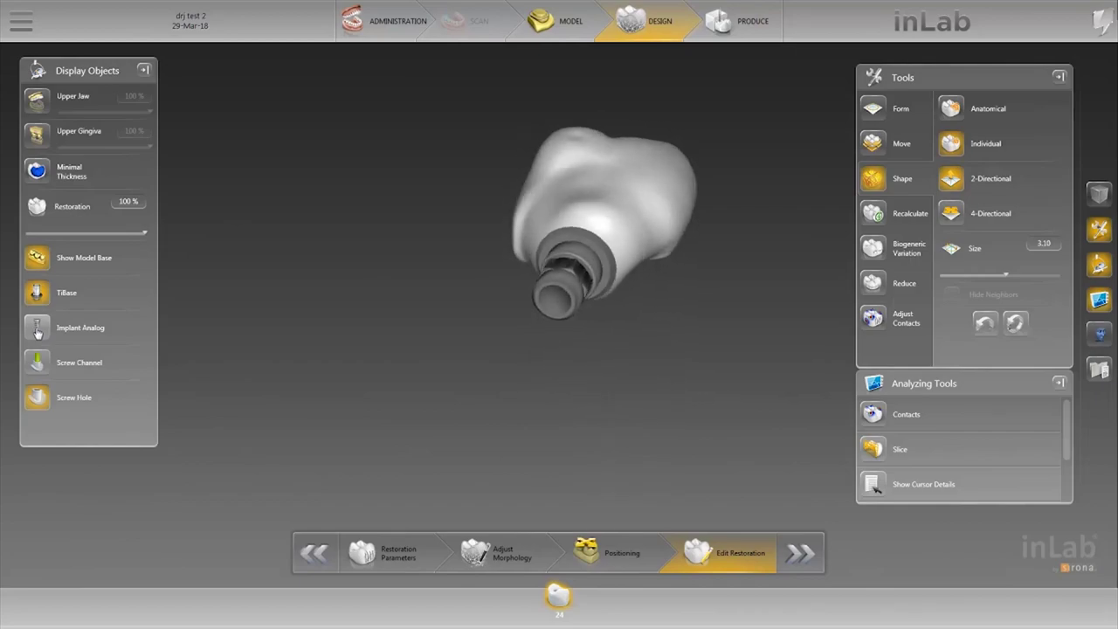
pyautogui.click(38, 330)
pyautogui.click(36, 295)
pyautogui.click(36, 295)
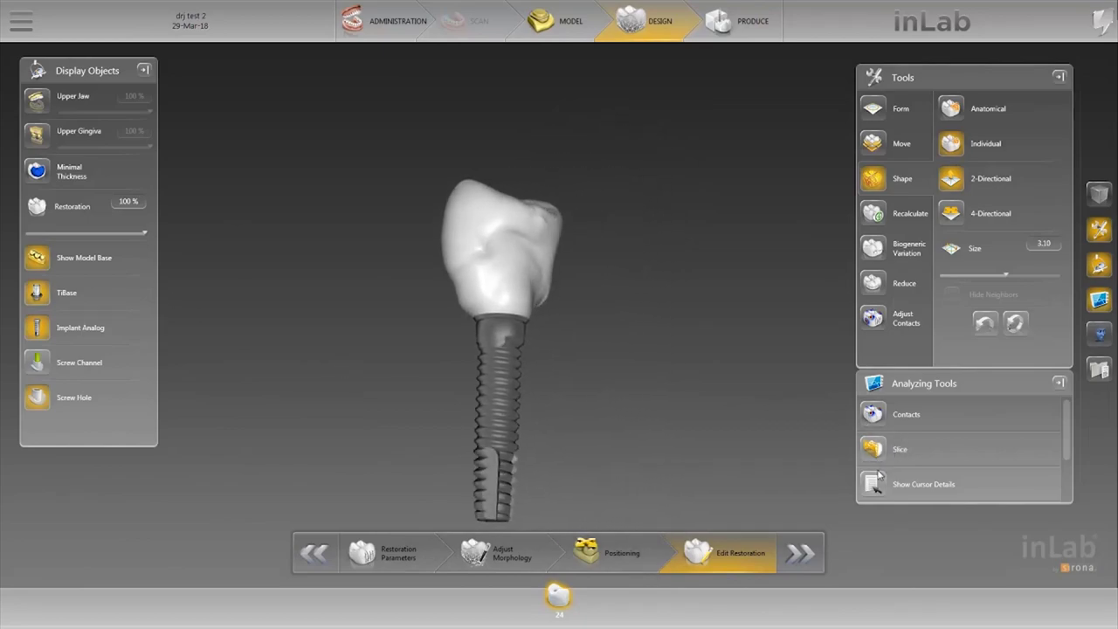
# Turn on the Slice cross-section and move the cut plane across crown and implant
pyautogui.click(942, 505)
pyautogui.scroll(-1, 966, 472)
pyautogui.scroll(1, 961, 463)
pyautogui.click(873, 448)
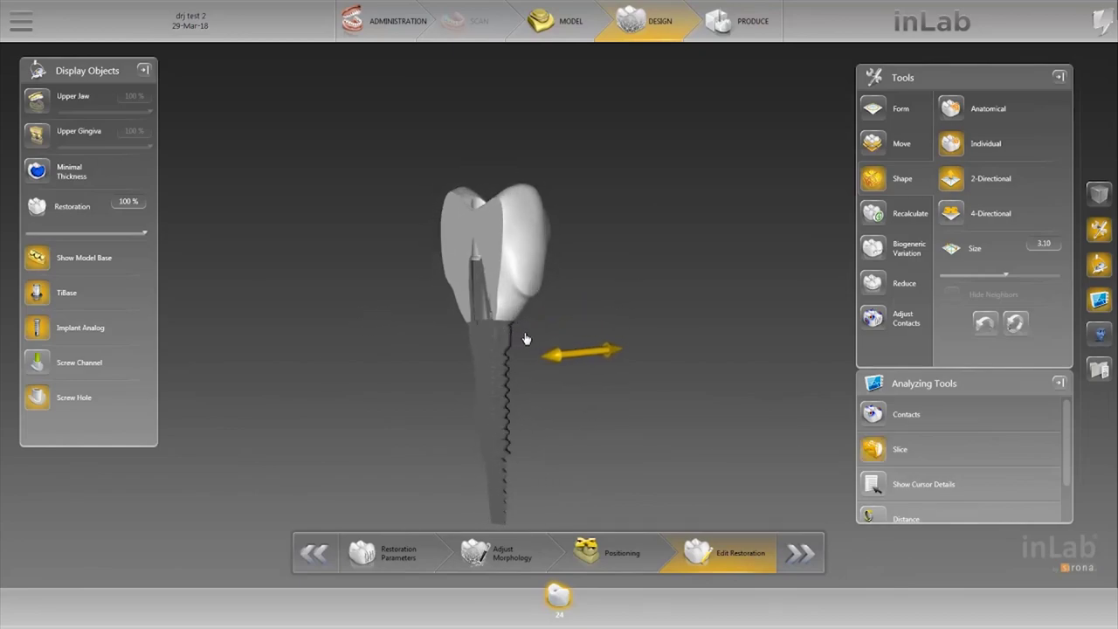
pyautogui.moveTo(541, 340); pyautogui.dragTo(562, 342)
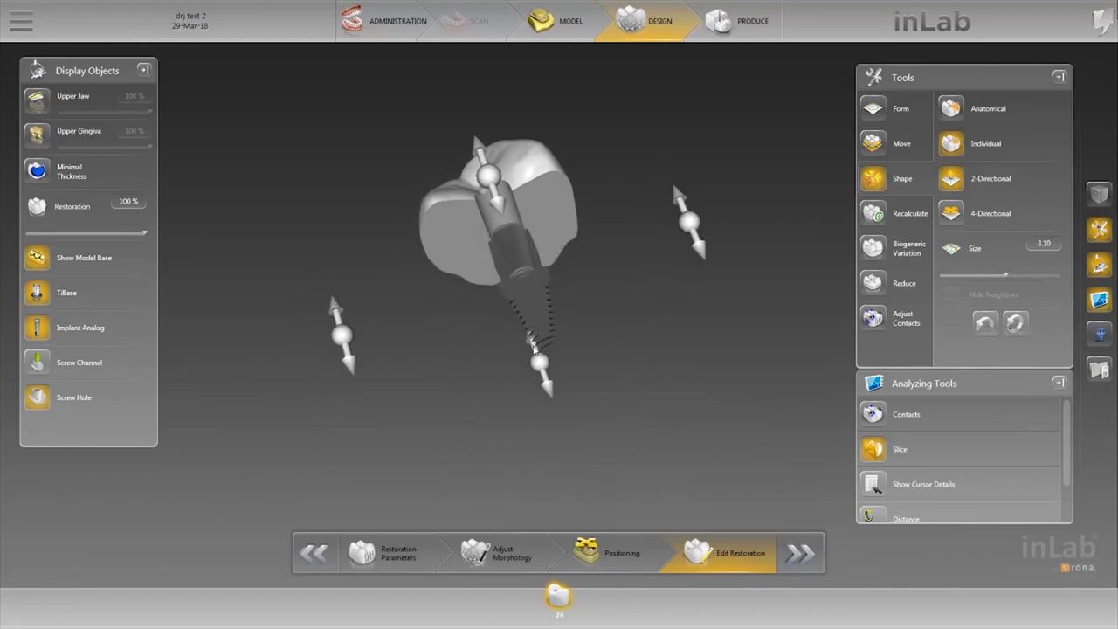
# Hide the implant analog and screw channel, leaving only the crown on its TiBase
pyautogui.click(140, 336)
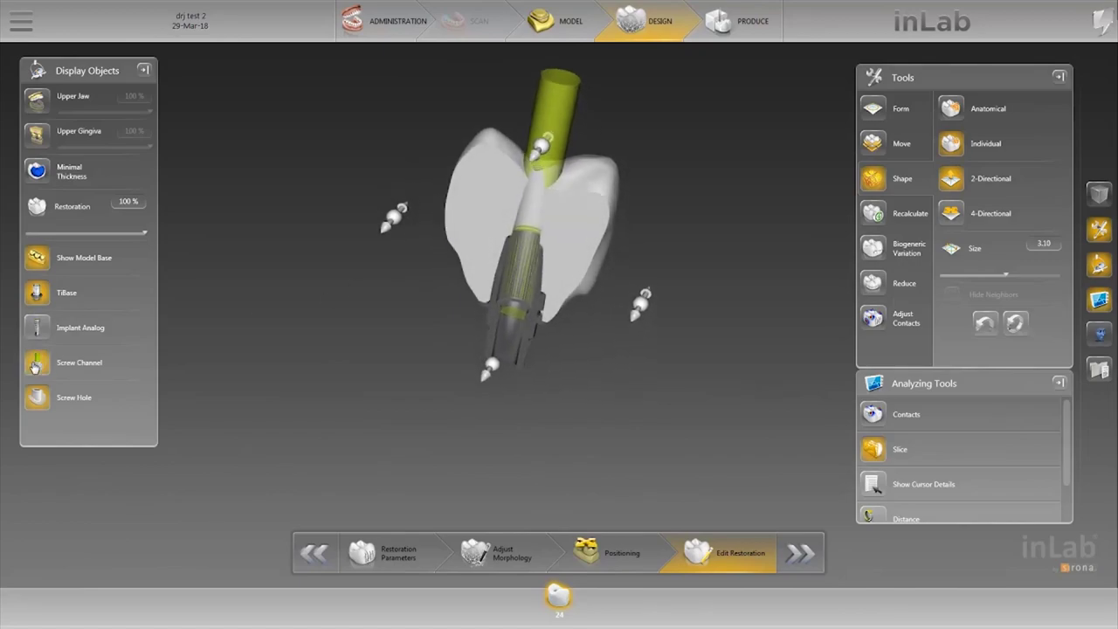
pyautogui.click(36, 366)
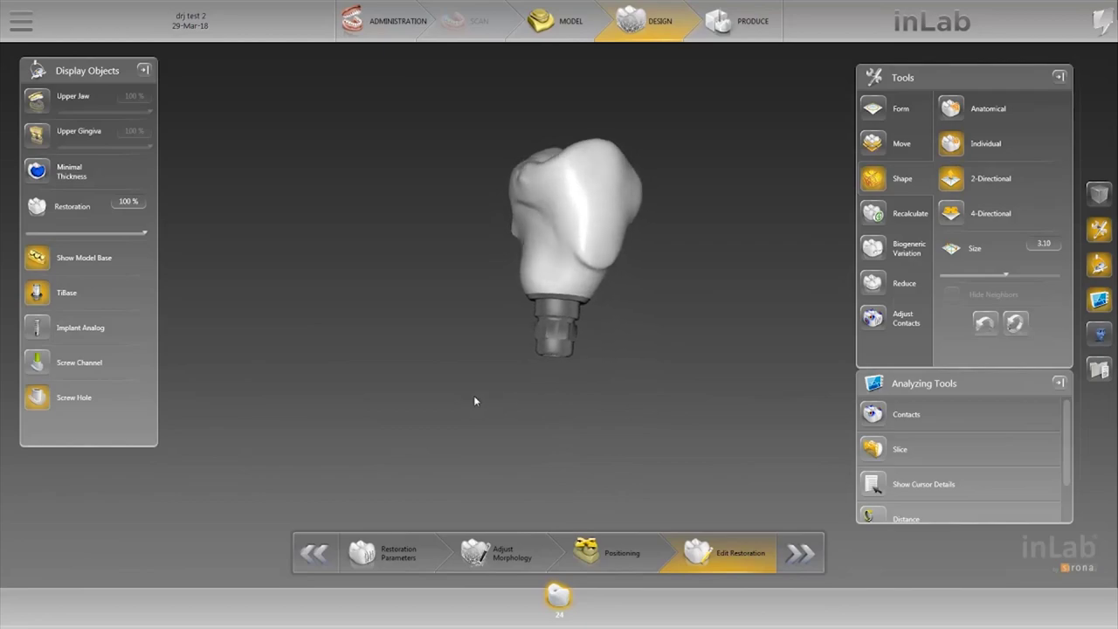
pyautogui.rightClick(383, 308)
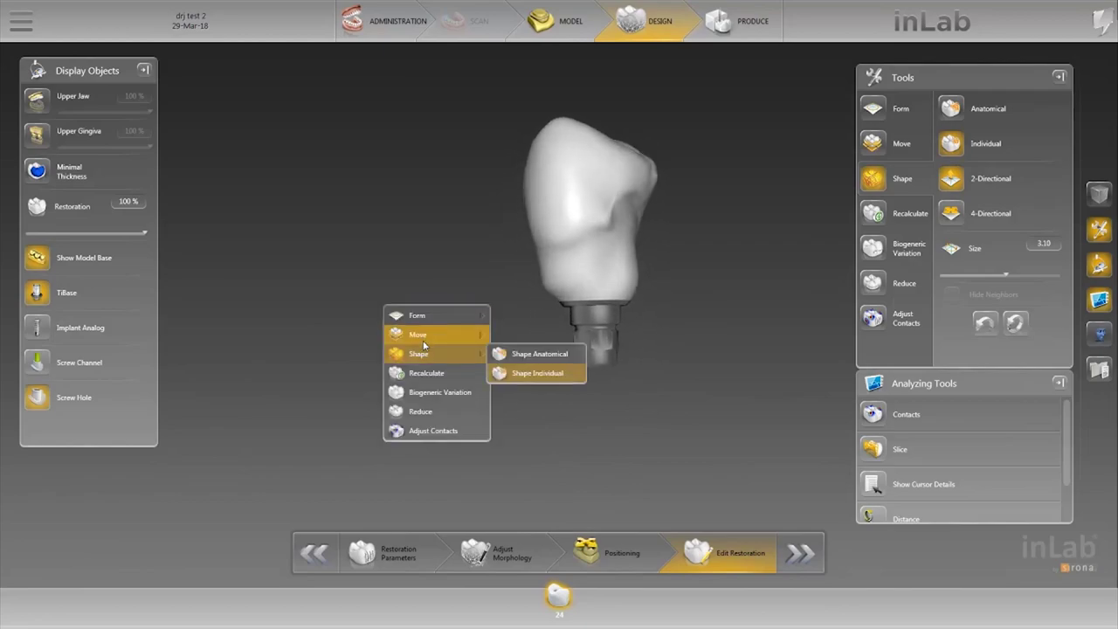
# Smooth the tooth 24 crown's form and turn the Implant Analog display back on
pyautogui.click(516, 334)
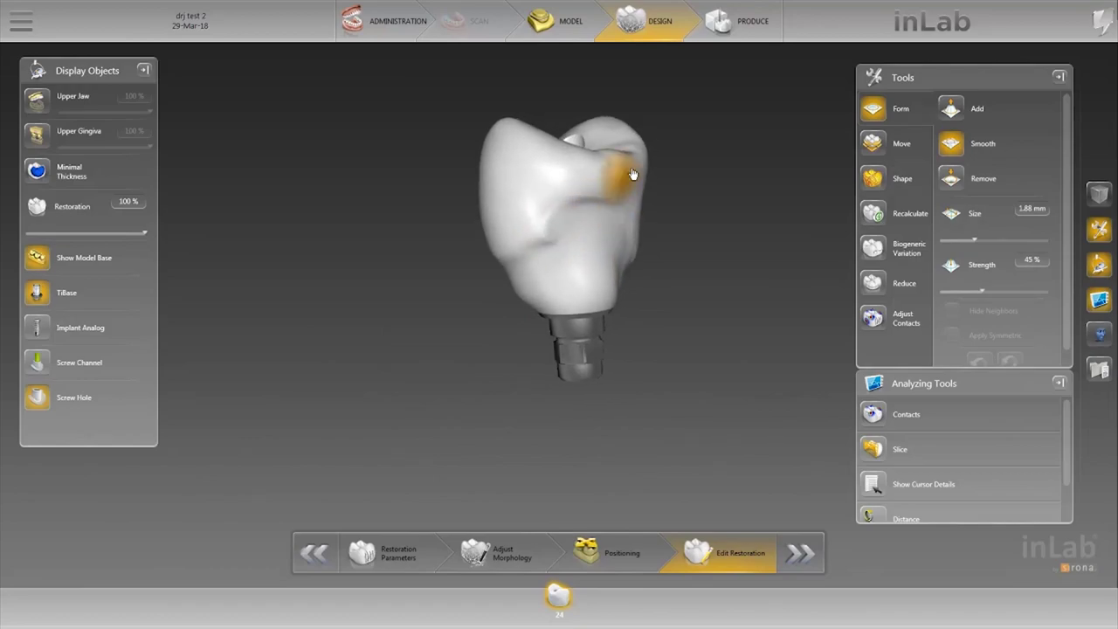
pyautogui.moveTo(632, 174)
pyautogui.mouseDown(button='right')
pyautogui.moveTo(602, 224)
pyautogui.moveTo(557, 260)
pyautogui.moveTo(475, 270)
pyautogui.moveTo(489, 277)
pyautogui.moveTo(581, 188)
pyautogui.mouseUp(button='right')
pyautogui.moveTo(490, 256)
pyautogui.mouseDown(button='right')
pyautogui.moveTo(579, 210)
pyautogui.moveTo(554, 251)
pyautogui.moveTo(713, 273)
pyautogui.moveTo(777, 241)
pyautogui.moveTo(412, 416)
pyautogui.moveTo(120, 196)
pyautogui.moveTo(757, 498)
pyautogui.moveTo(172, 391)
pyautogui.mouseUp(button='right')
pyautogui.click(39, 339)
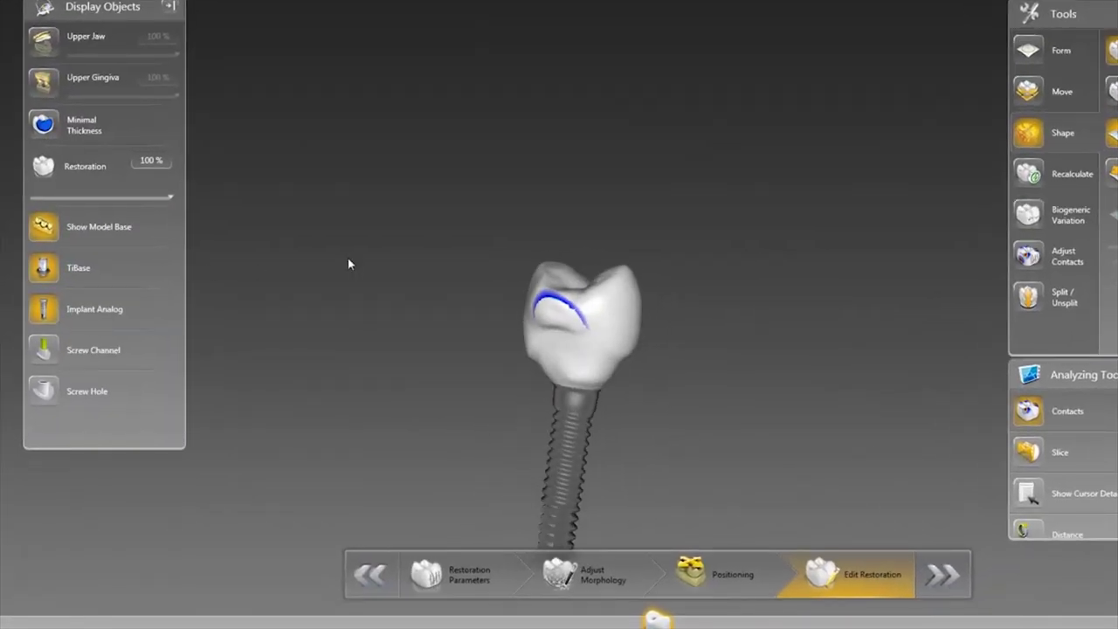
pyautogui.rightClick(370, 244)
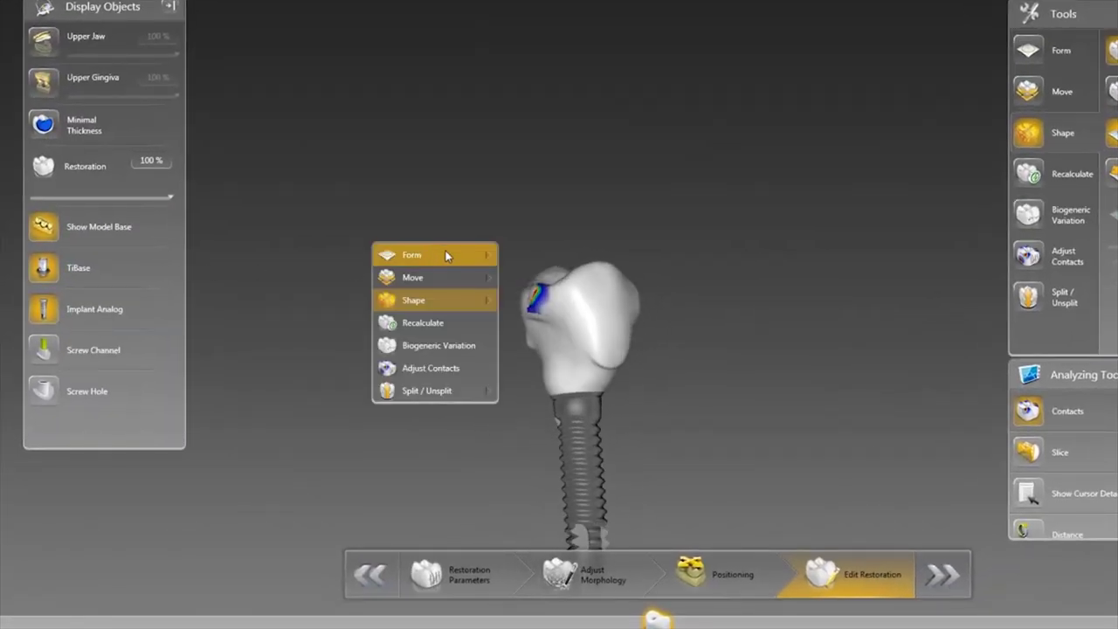
# Trace the split line around the lower portion of the tooth 24 crown
pyautogui.click(514, 395)
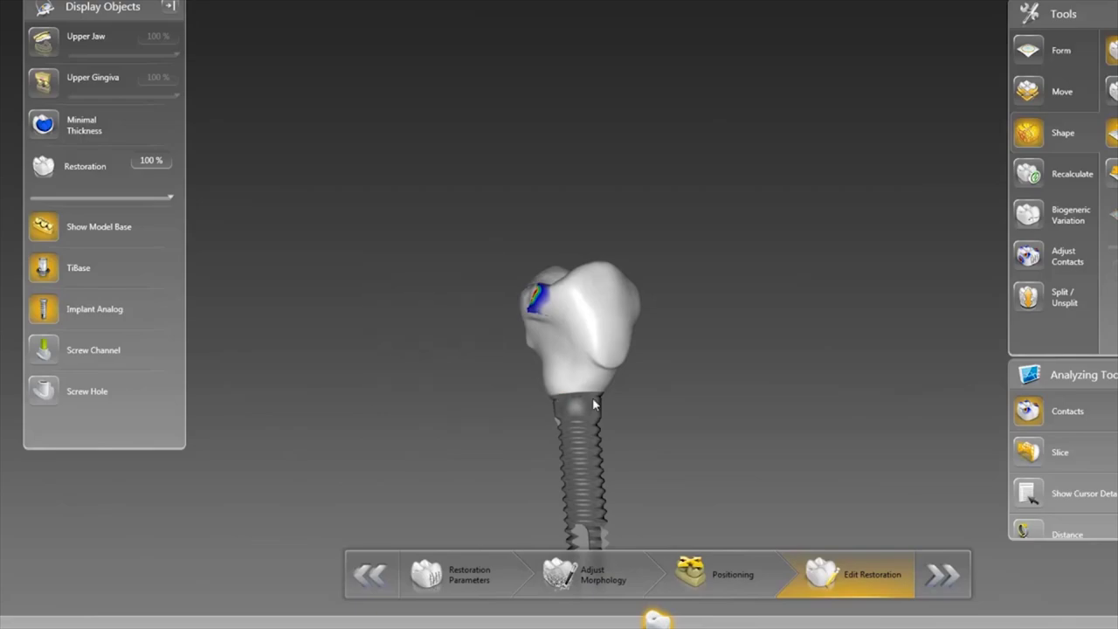
pyautogui.moveTo(643, 378)
pyautogui.mouseDown()
pyautogui.moveTo(577, 365)
pyautogui.moveTo(508, 374)
pyautogui.mouseUp()
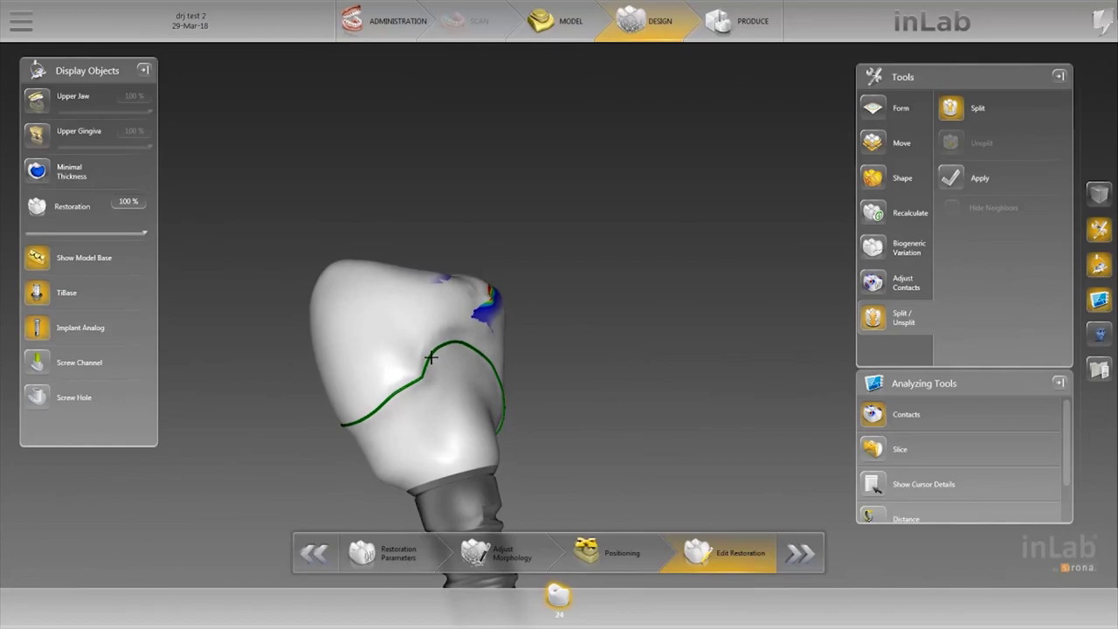
pyautogui.moveTo(417, 372)
pyautogui.mouseDown()
pyautogui.moveTo(417, 394)
pyautogui.moveTo(401, 403)
pyautogui.moveTo(452, 411)
pyautogui.mouseUp()
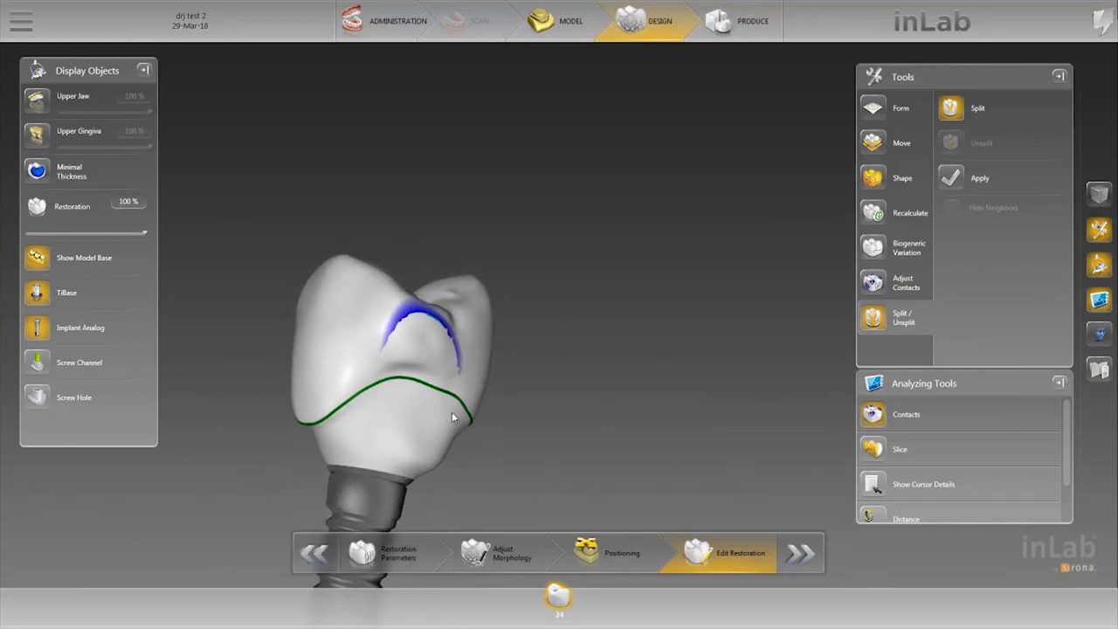
# Check the split line against the upper gingiva and jaw, then apply the split
pyautogui.click(32, 137)
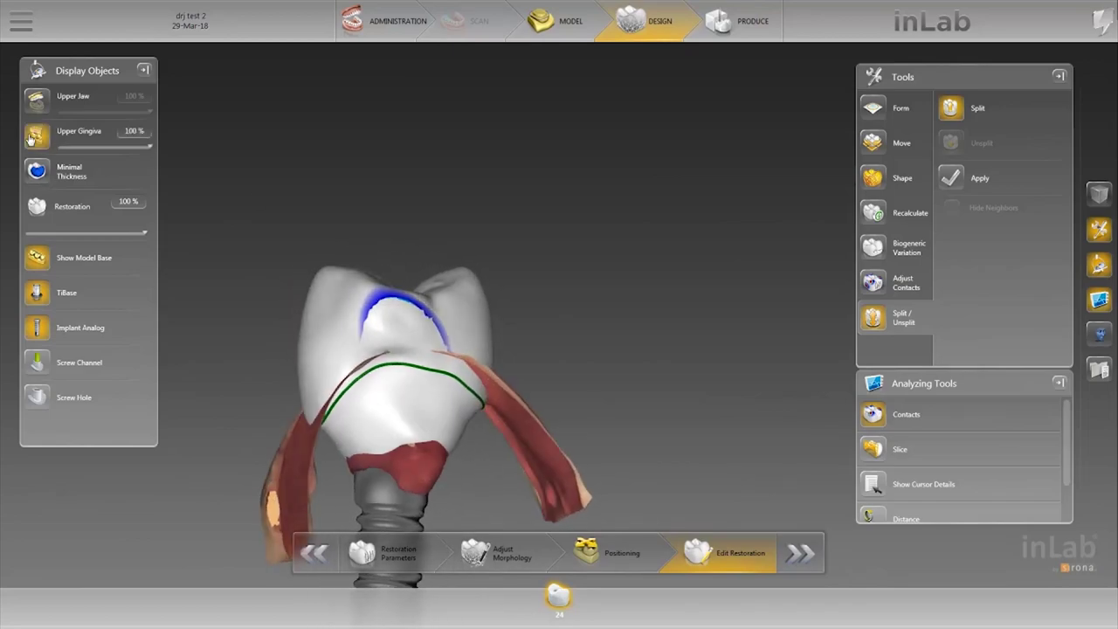
pyautogui.click(35, 133)
pyautogui.click(38, 105)
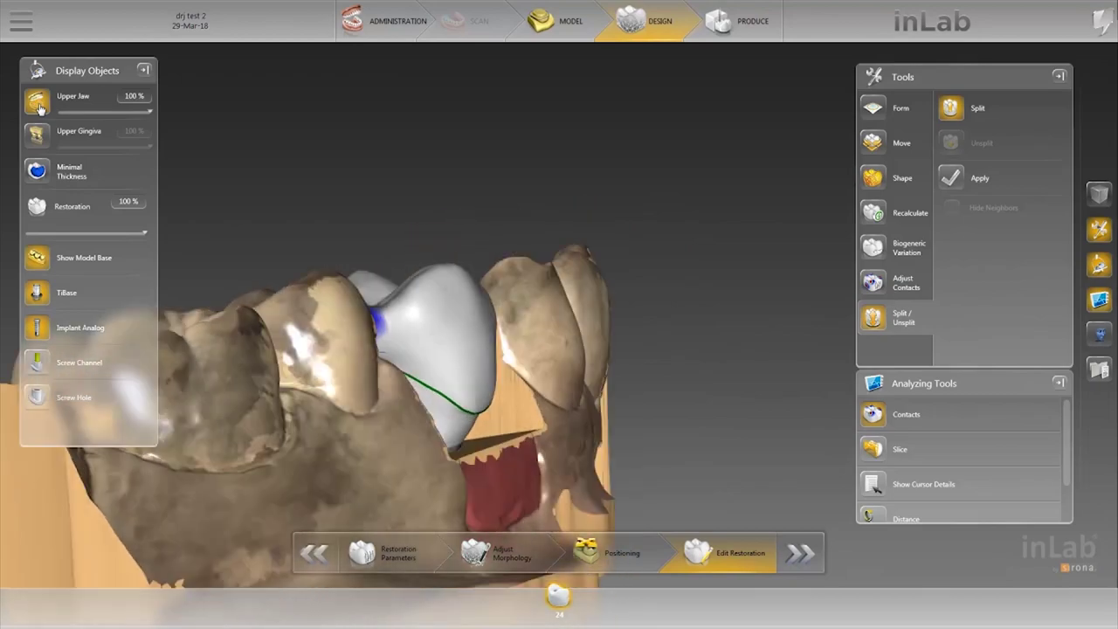
pyautogui.click(39, 106)
pyautogui.click(41, 135)
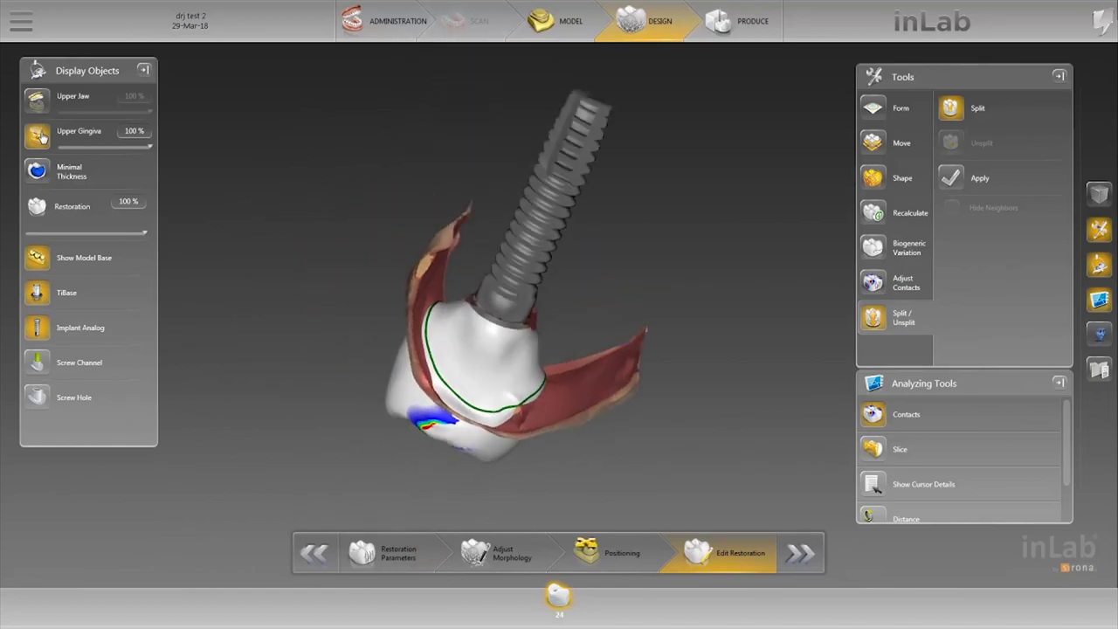
pyautogui.click(951, 177)
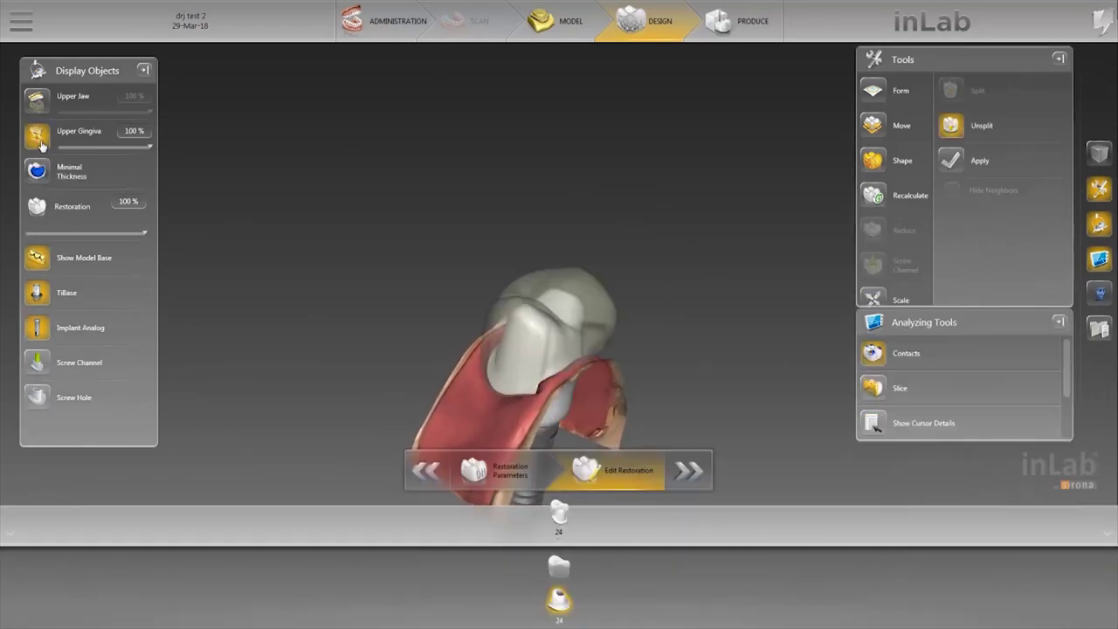
pyautogui.click(41, 141)
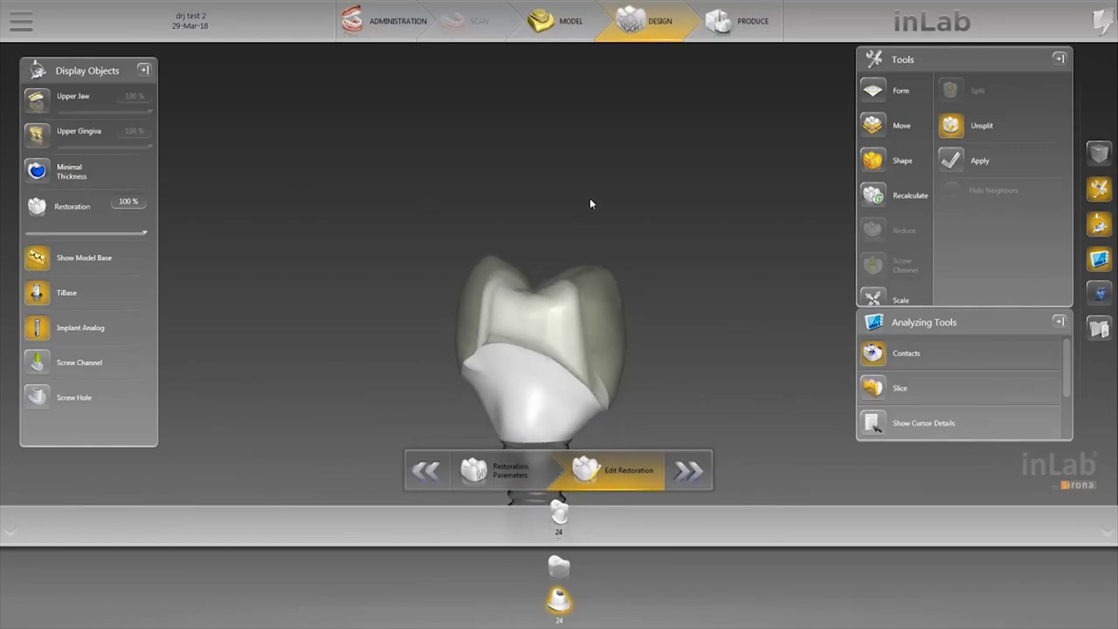
# Bring up Shape editing and review the crown and abutment parts, toggling the screw channel display
pyautogui.rightClick(565, 190)
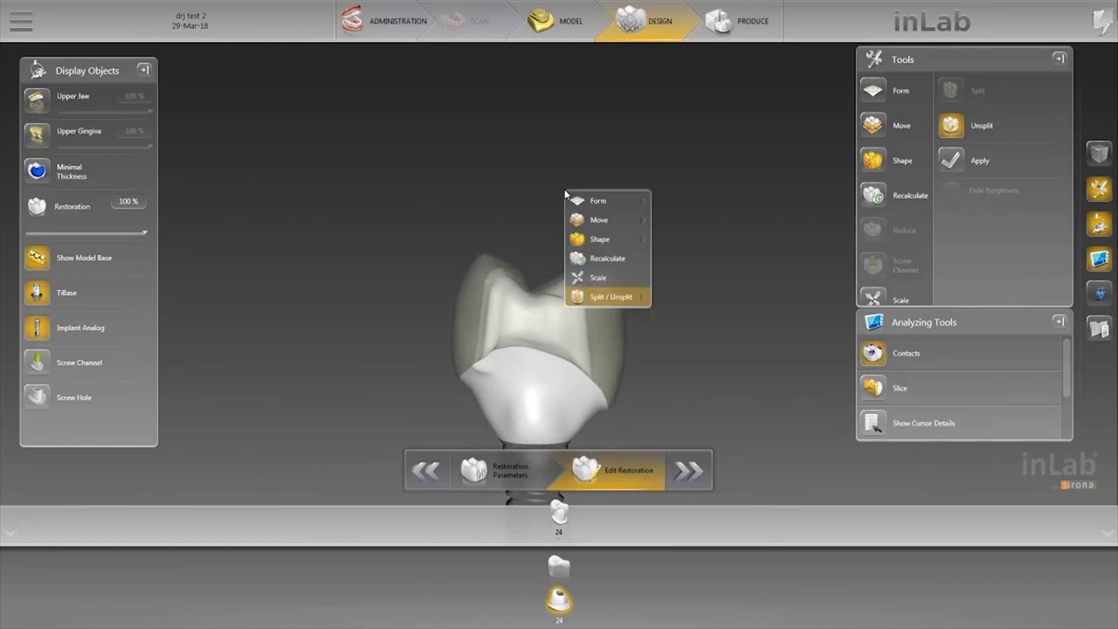
pyautogui.click(681, 239)
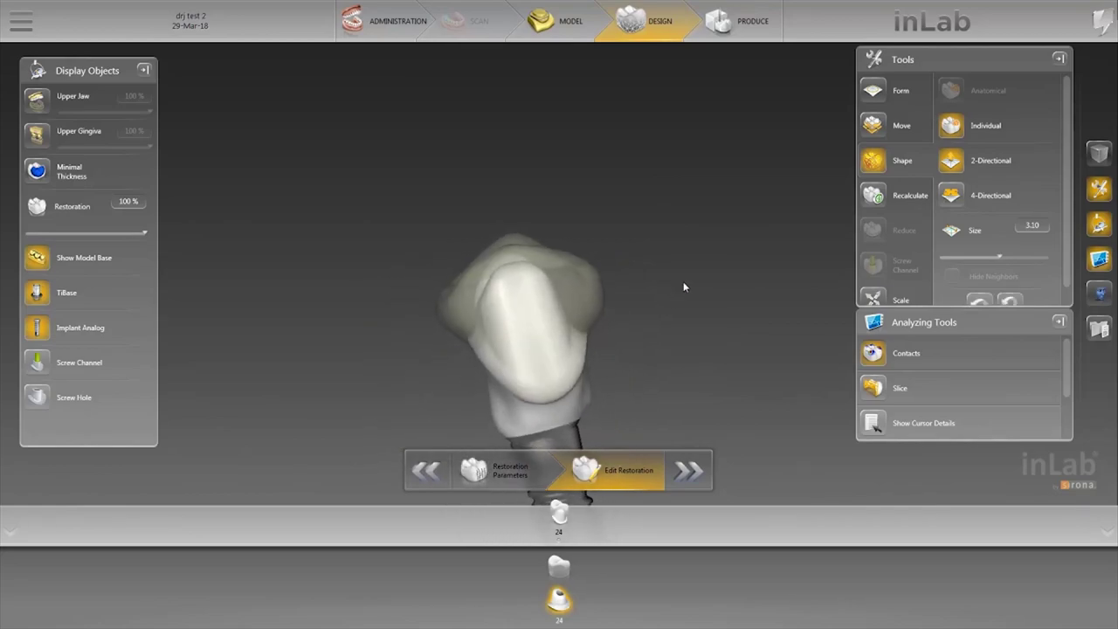
pyautogui.click(555, 568)
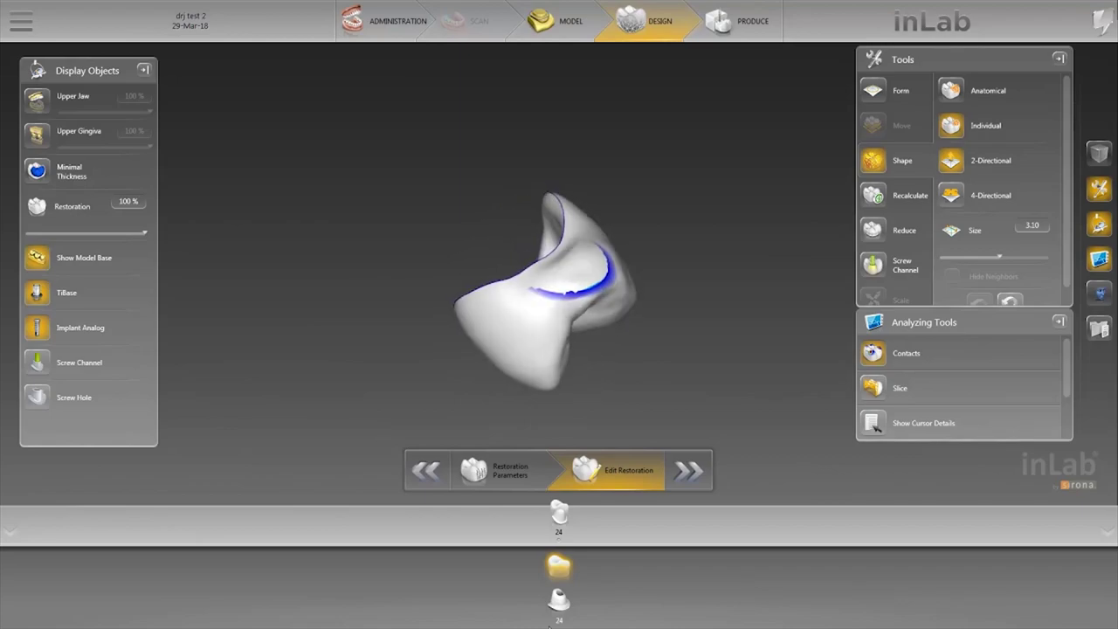
pyautogui.click(559, 601)
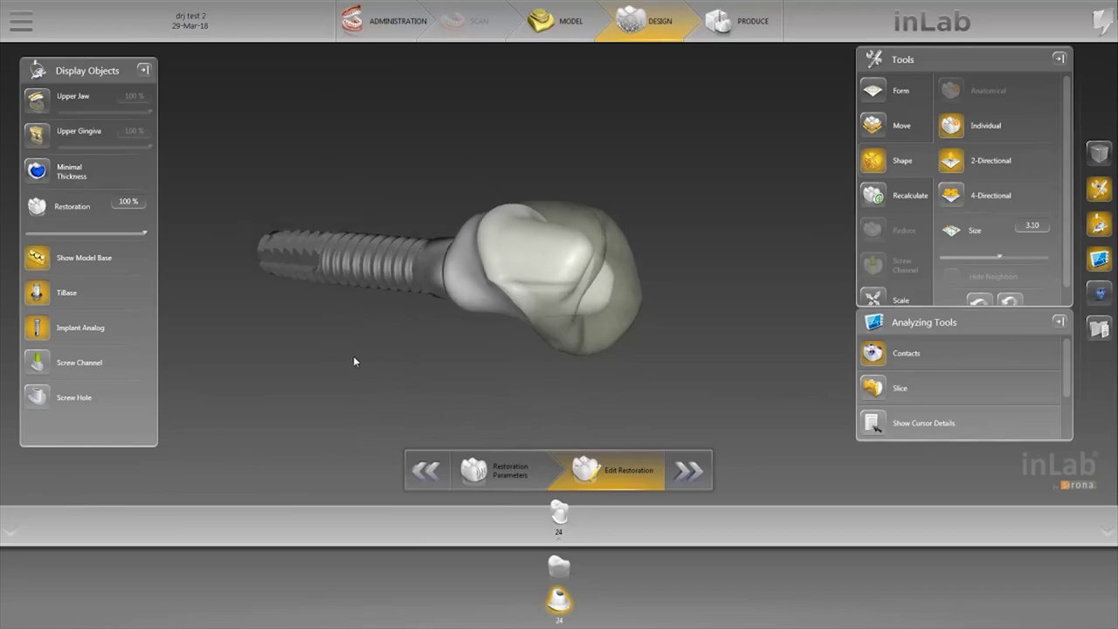
pyautogui.click(38, 362)
pyautogui.click(38, 399)
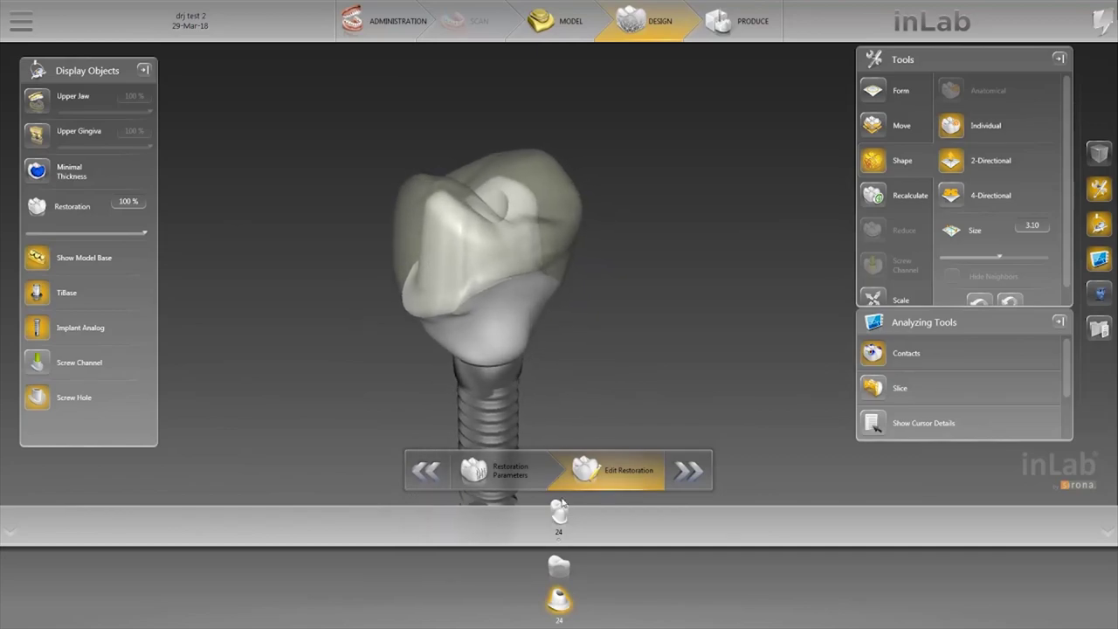
pyautogui.click(561, 564)
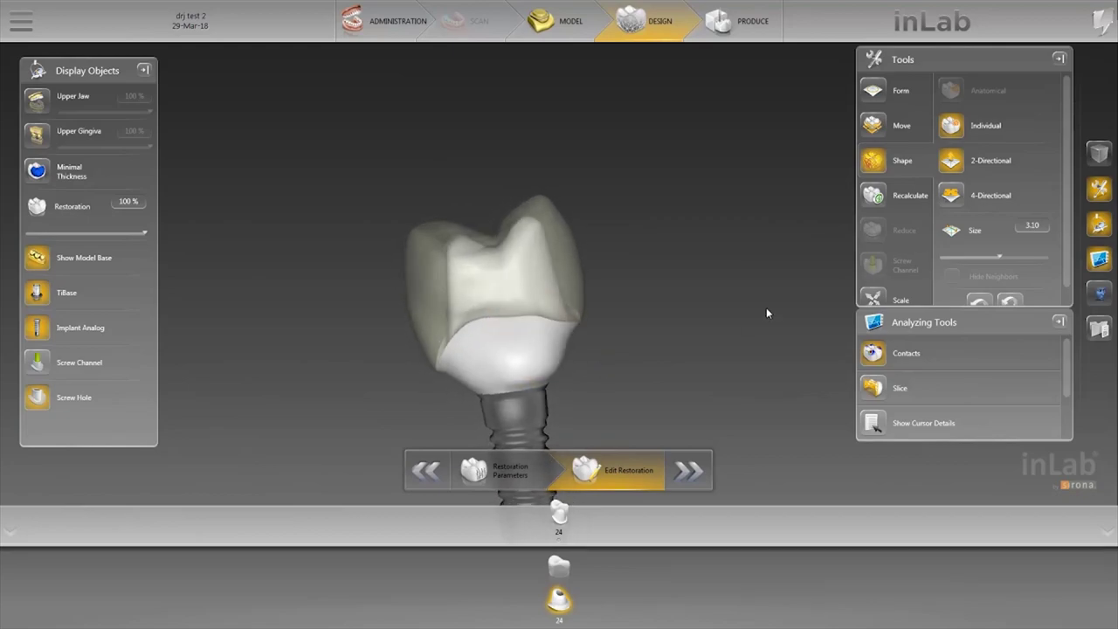
pyautogui.scroll(-1, 870, 276)
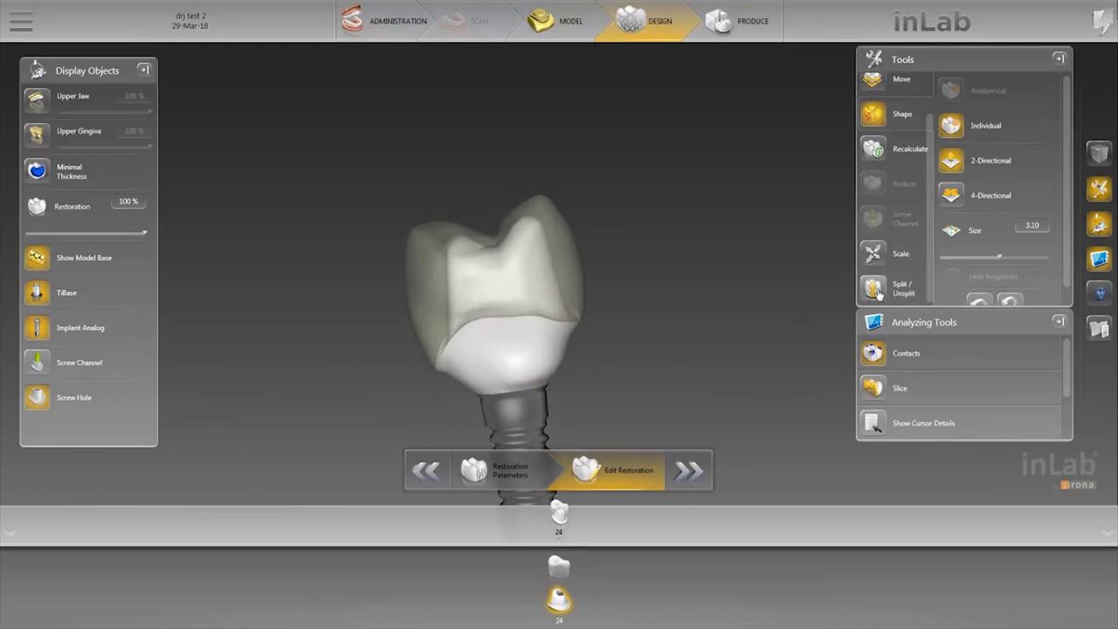
# After browsing Split/Unsplit and Scale, compute the crown's veneering surface with the Shape tool
pyautogui.click(874, 290)
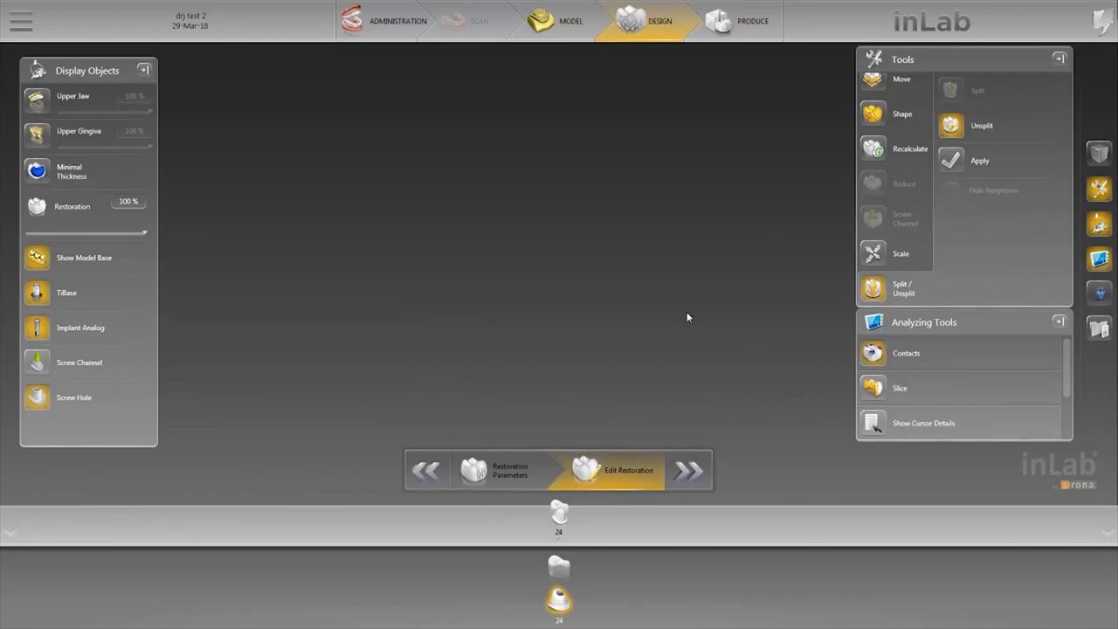
pyautogui.click(875, 257)
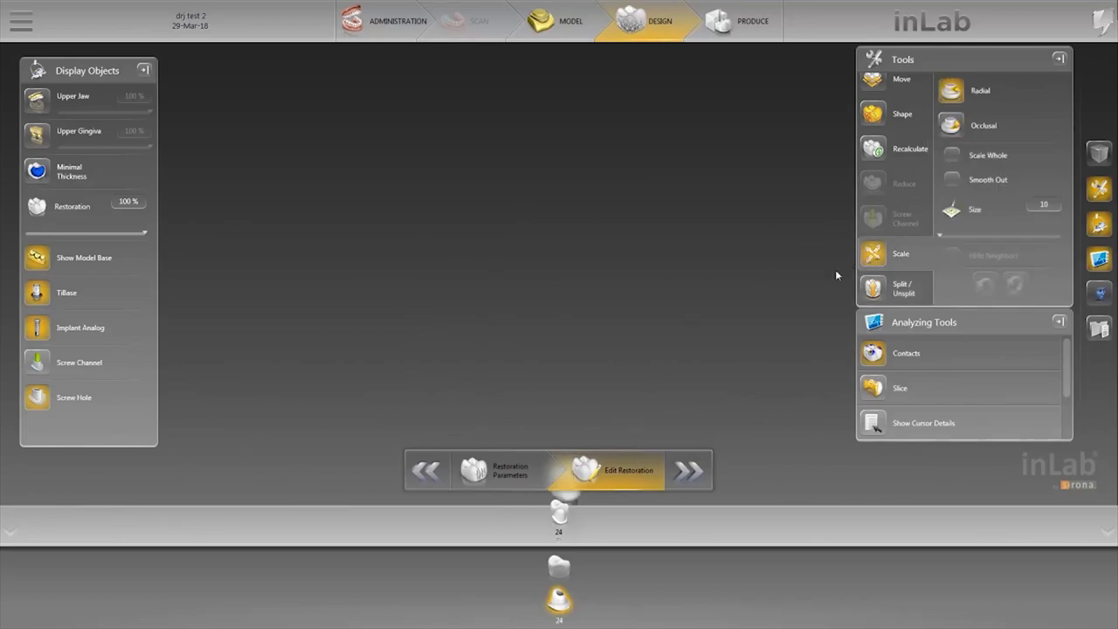
pyautogui.click(875, 294)
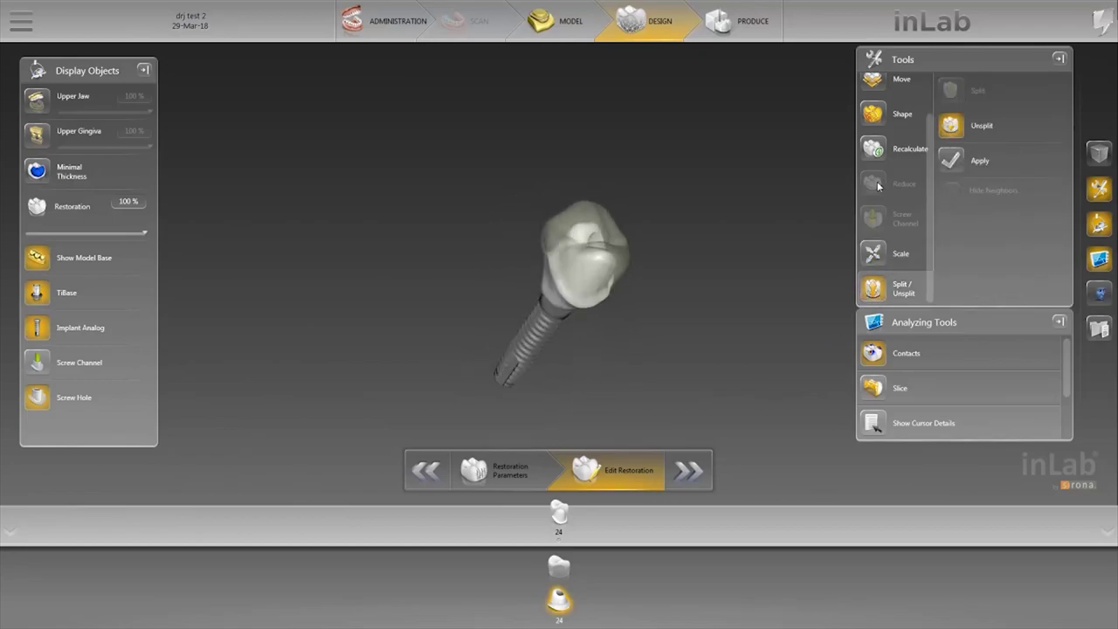
pyautogui.scroll(1, 884, 168)
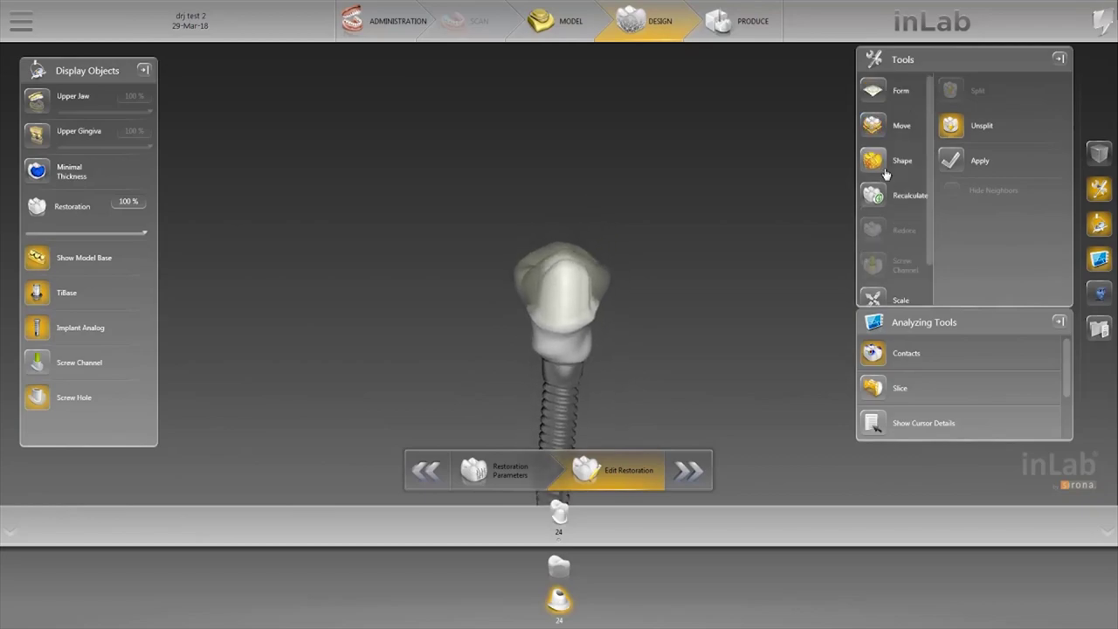
pyautogui.click(877, 160)
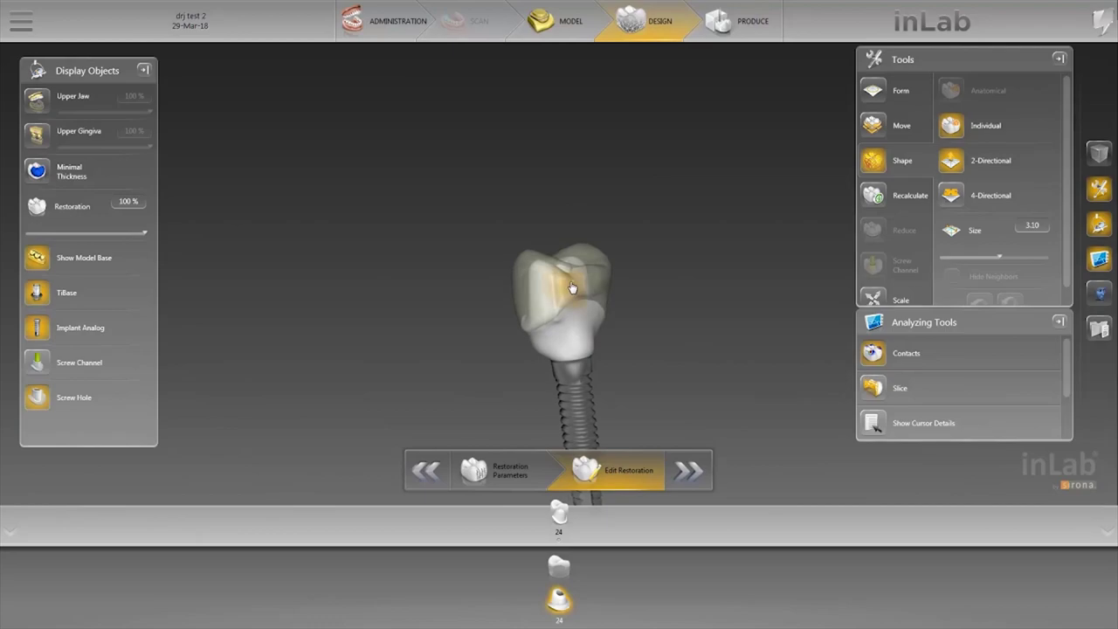
pyautogui.click(561, 567)
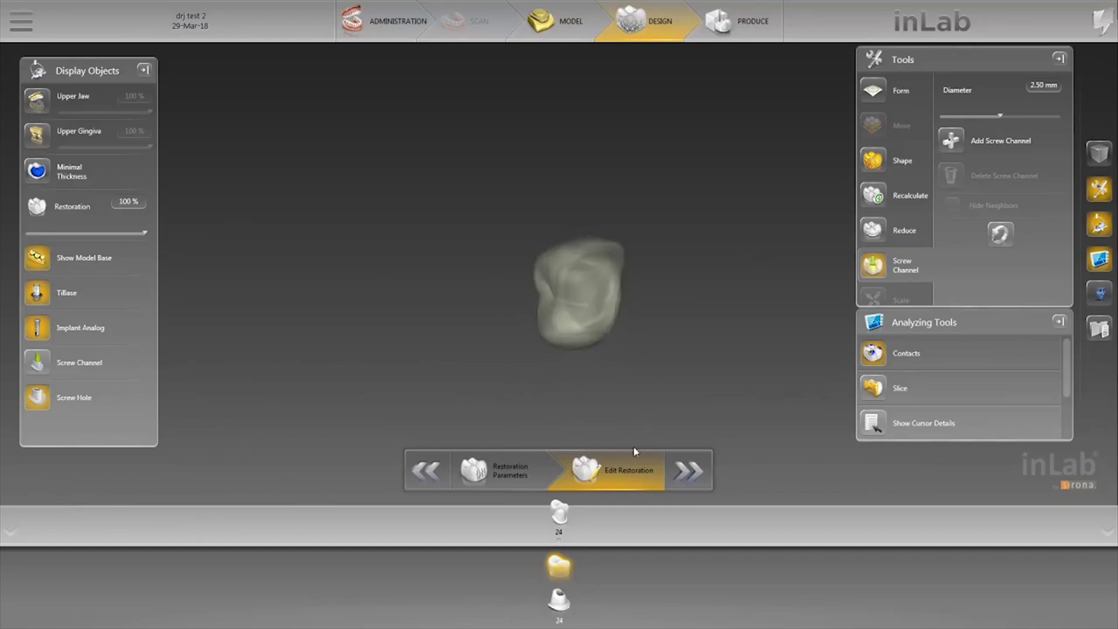
pyautogui.click(560, 600)
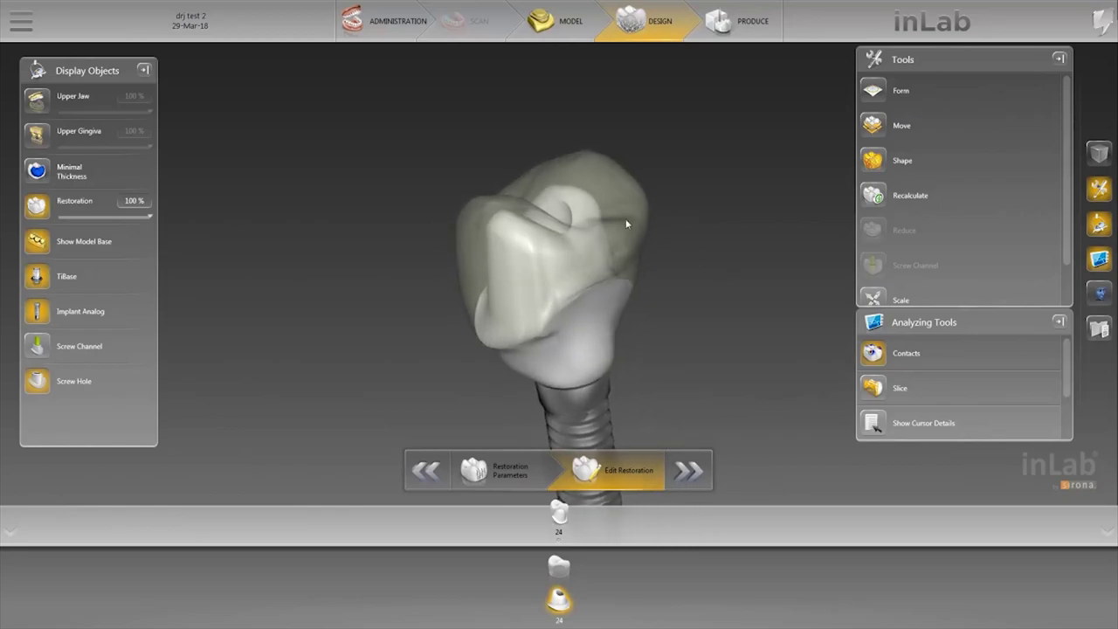
# Add a 2.47 mm screw channel through the tooth 24 crown, accepting the production warning
pyautogui.click(625, 219)
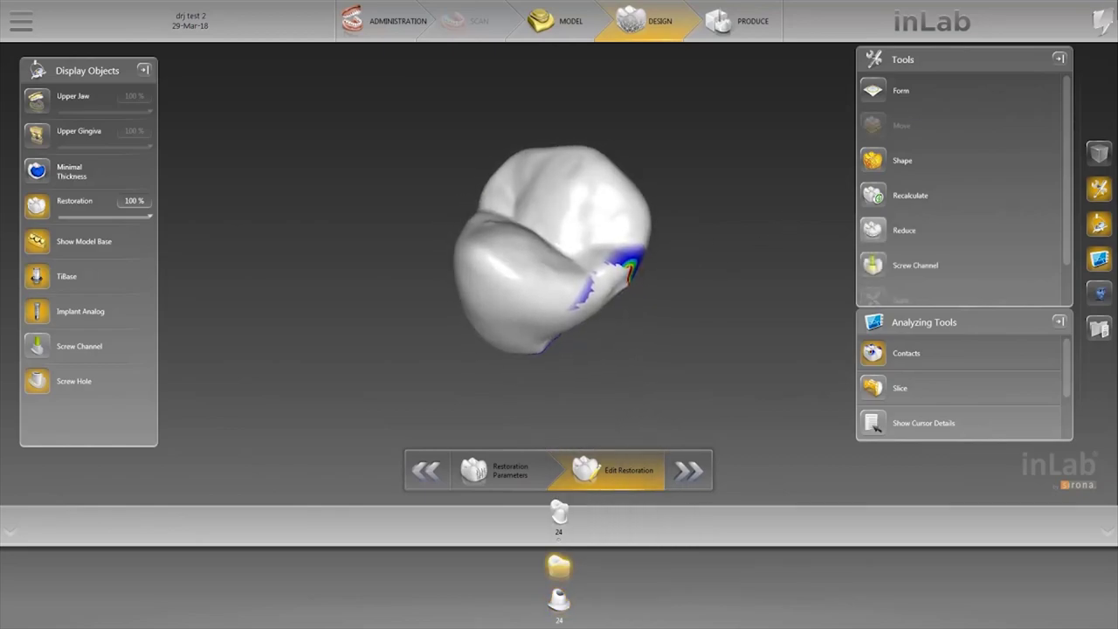
pyautogui.click(905, 267)
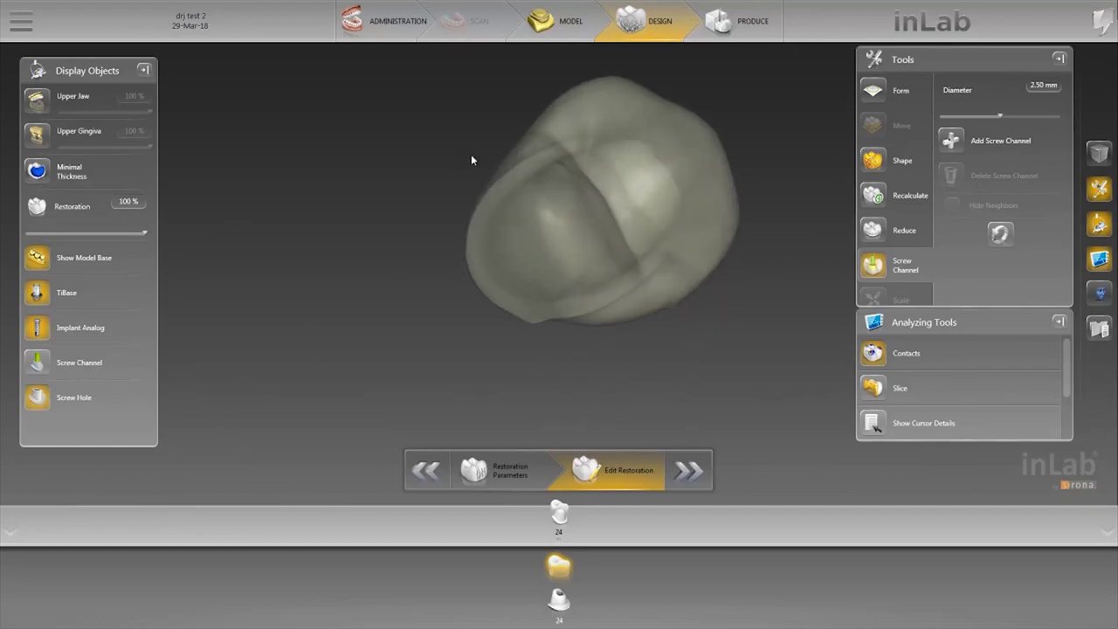
pyautogui.click(37, 103)
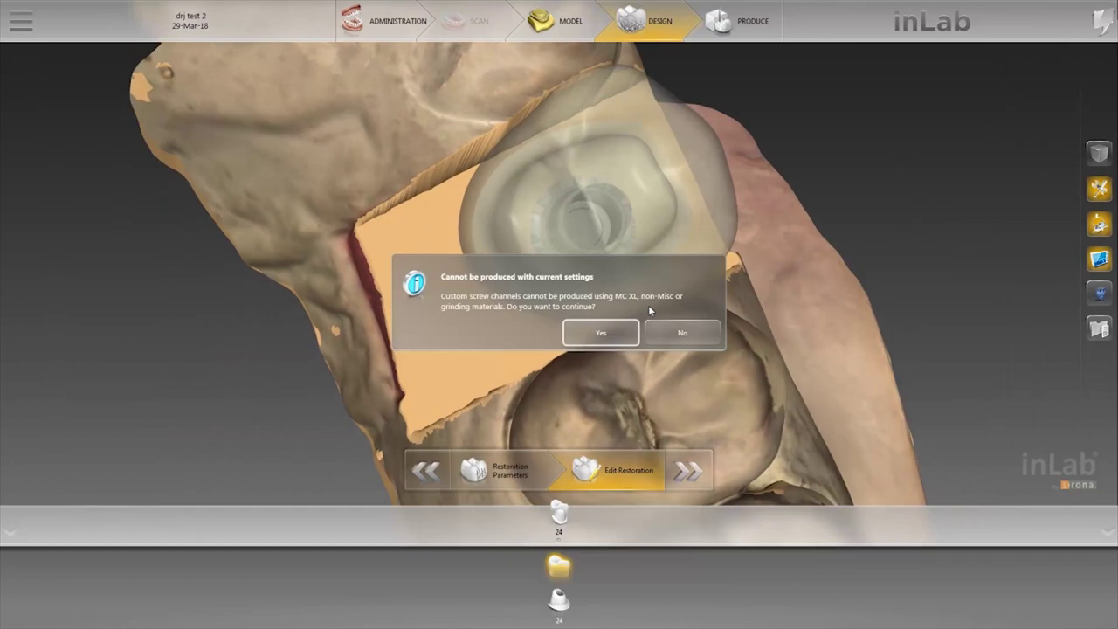
pyautogui.click(611, 332)
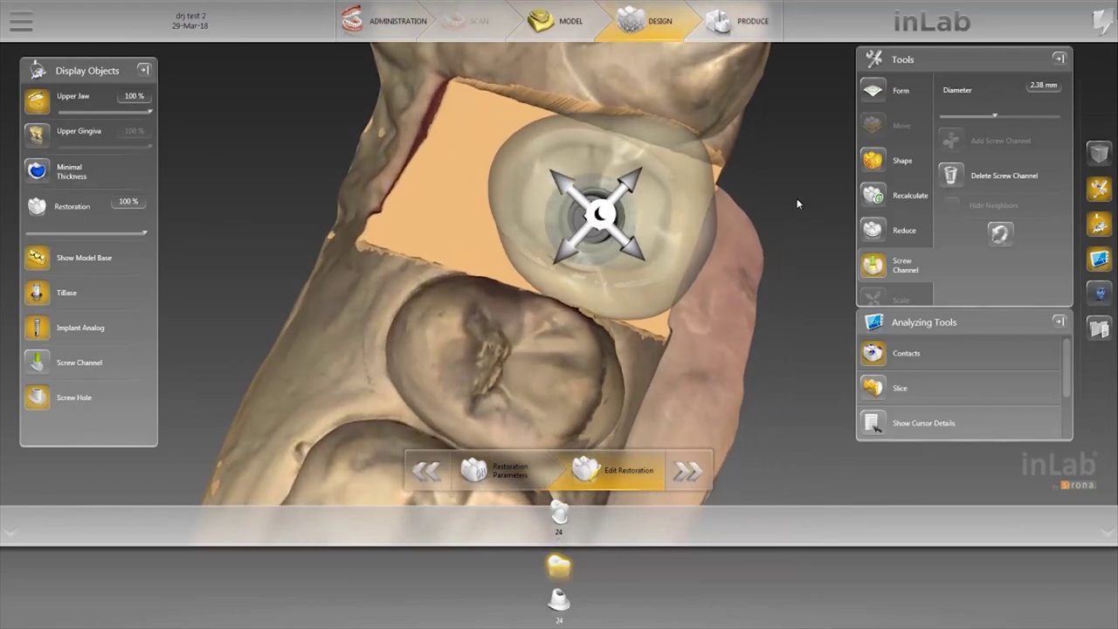
pyautogui.click(37, 100)
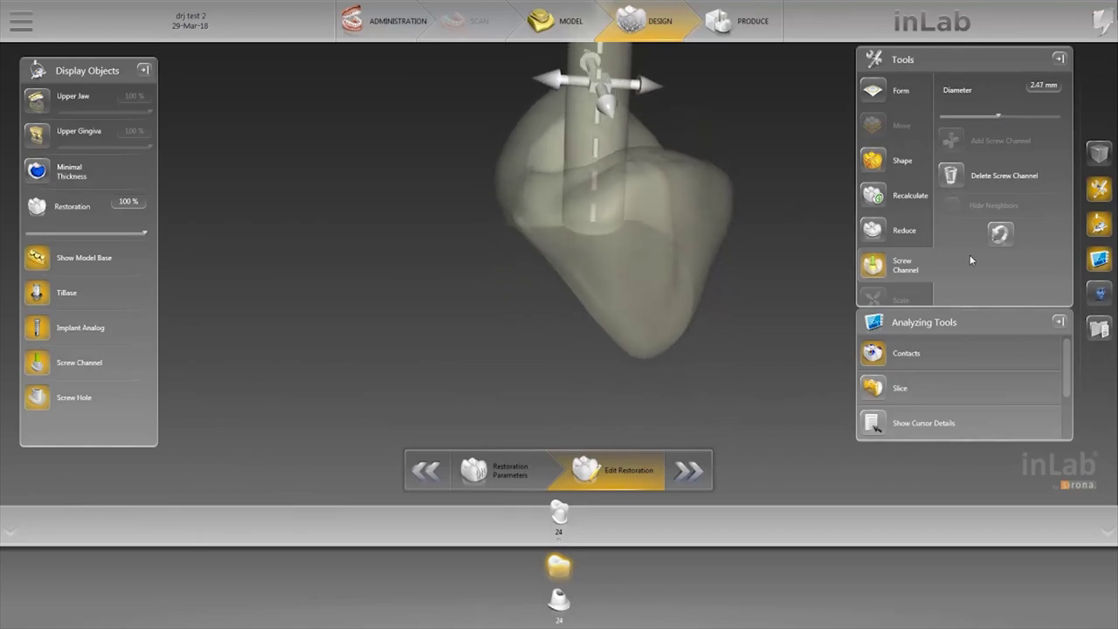
# Hide the screw channel, check the crown against the upper jaw, then select the abutment part
pyautogui.click(881, 166)
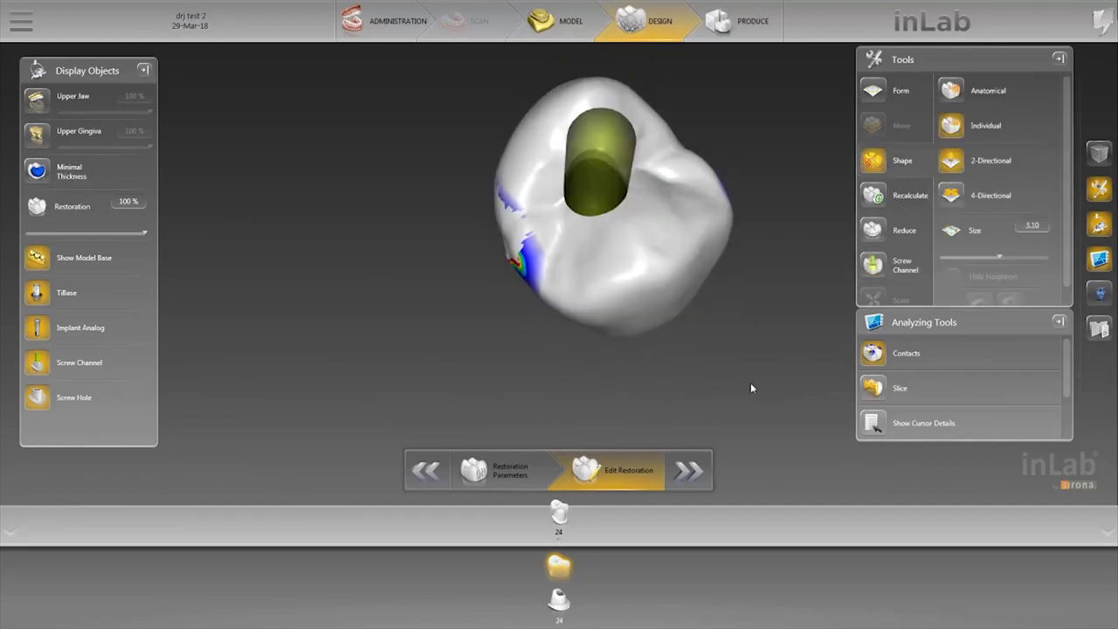
pyautogui.click(37, 362)
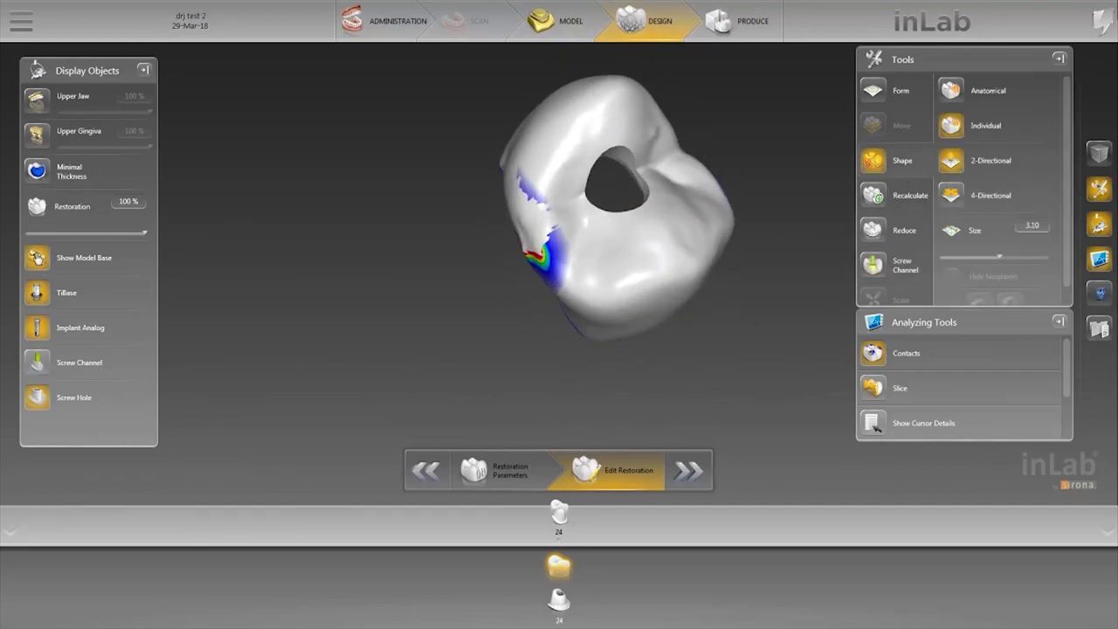
pyautogui.click(39, 111)
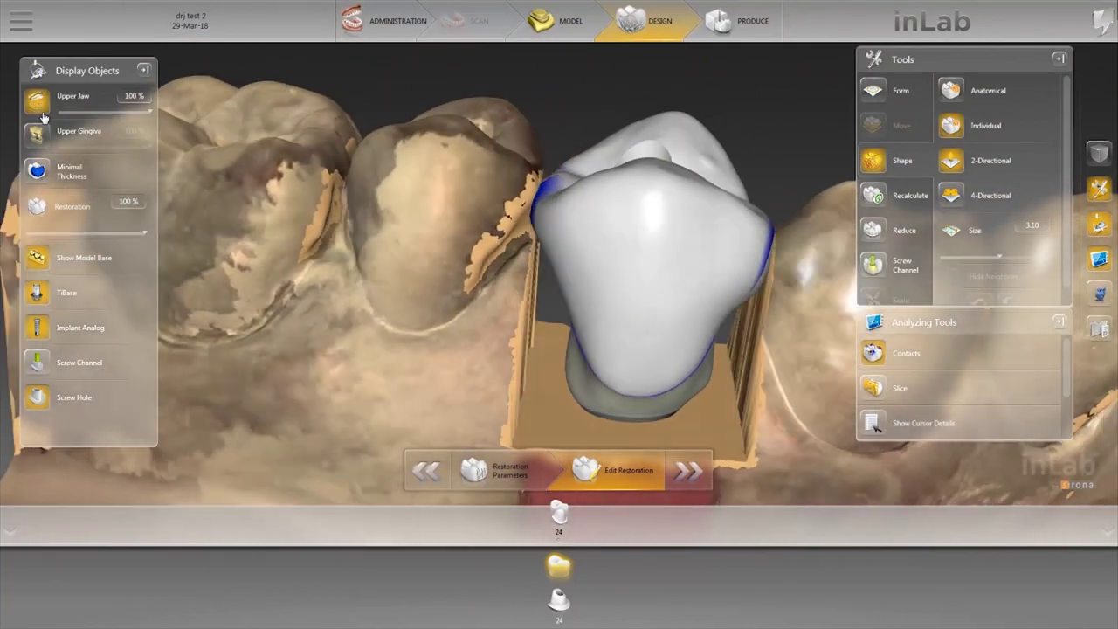
pyautogui.click(39, 111)
pyautogui.click(41, 114)
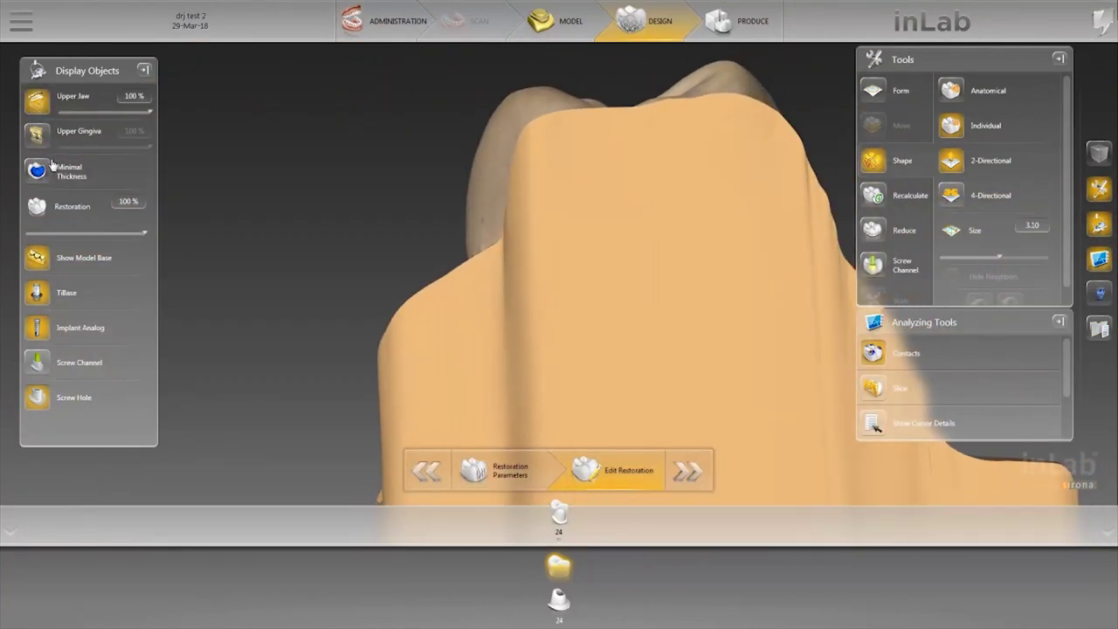
pyautogui.click(40, 114)
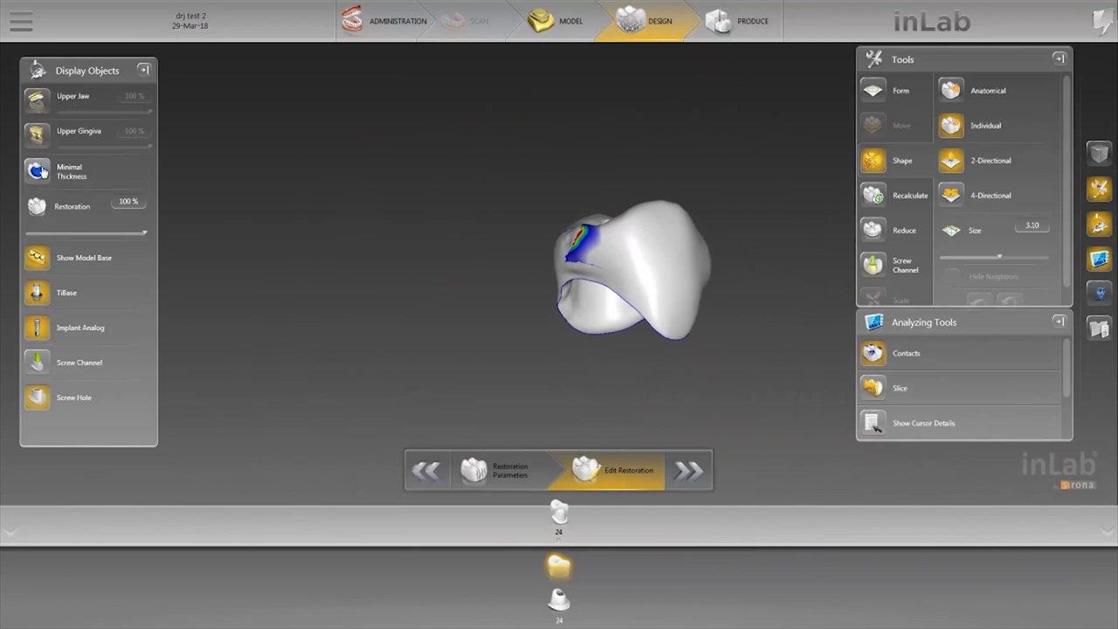
pyautogui.click(562, 608)
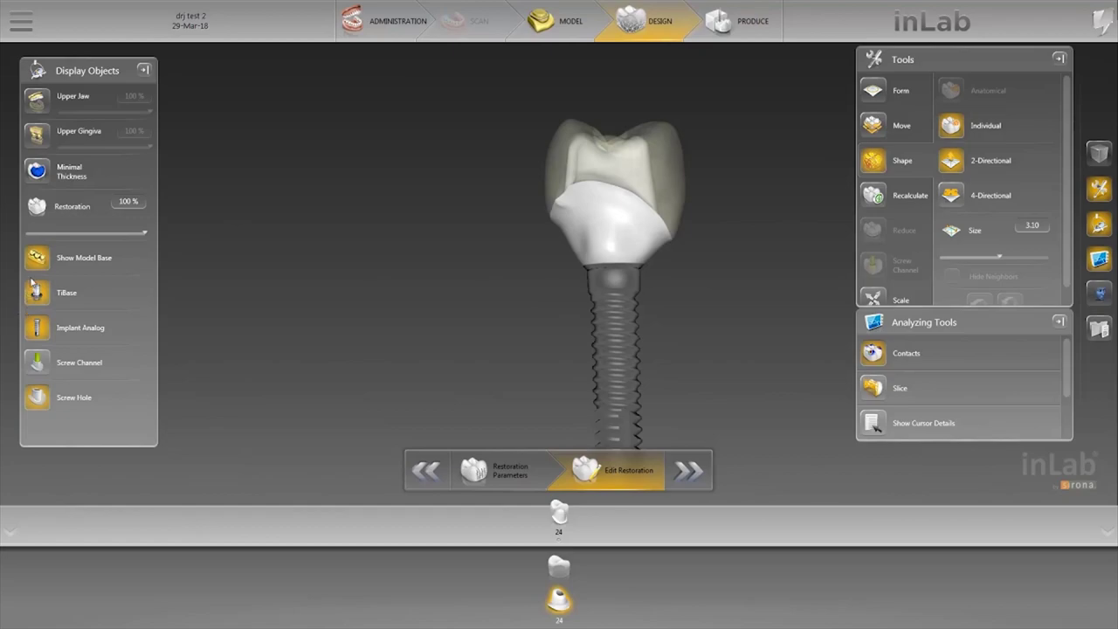
# Cut a cross-section through the restoration and hide the implant analog and TiBase
pyautogui.click(874, 388)
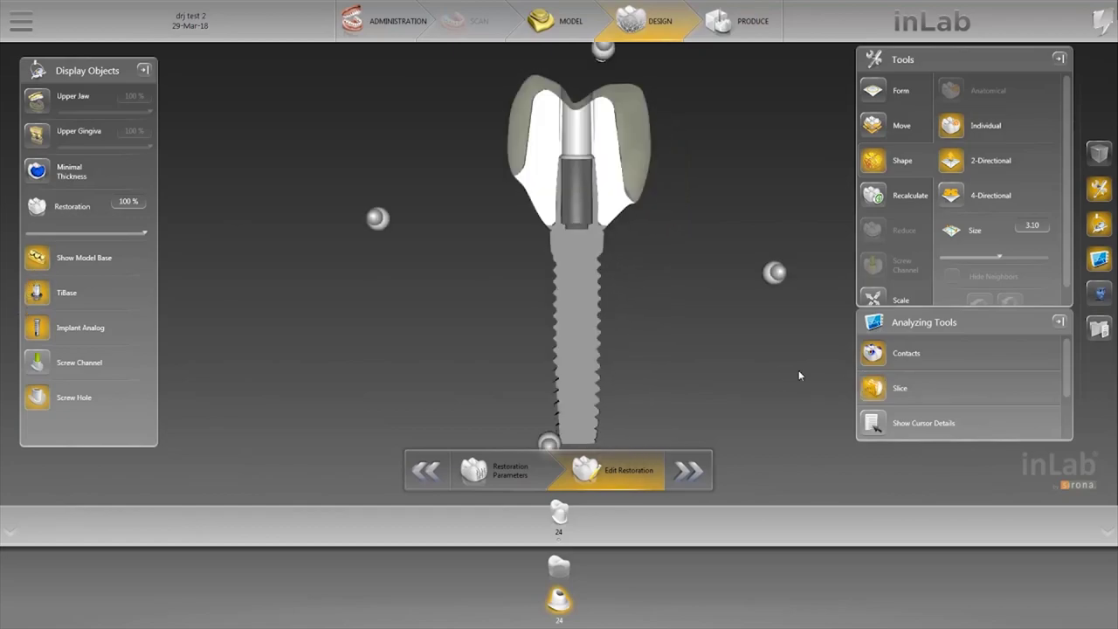
pyautogui.moveTo(677, 272)
pyautogui.mouseDown()
pyautogui.moveTo(646, 275)
pyautogui.moveTo(696, 278)
pyautogui.mouseUp()
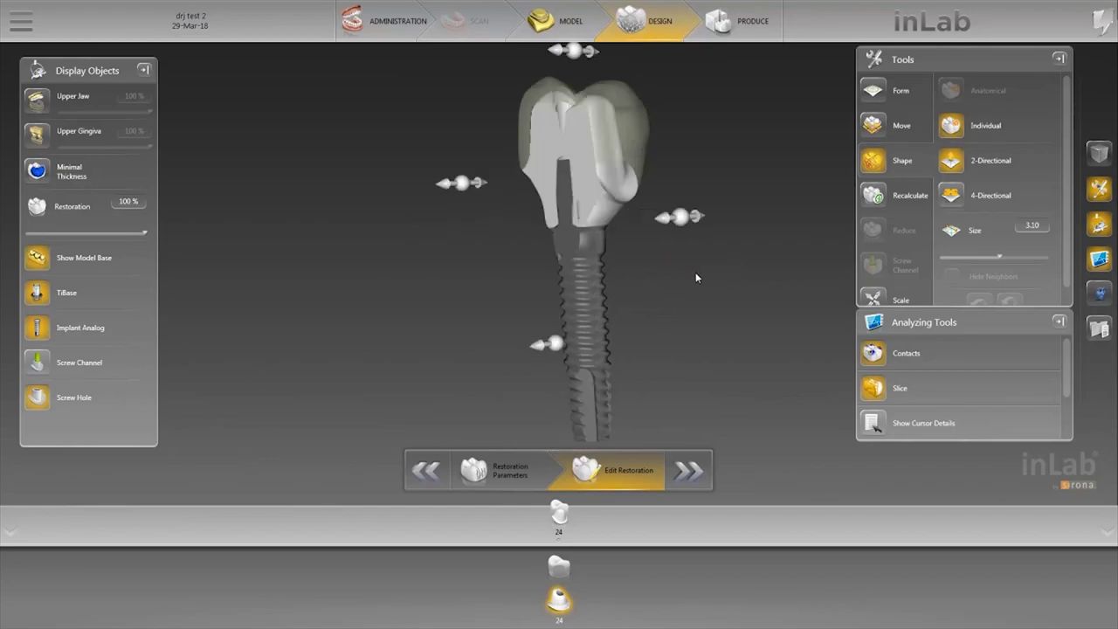
pyautogui.moveTo(666, 233); pyautogui.dragTo(697, 230)
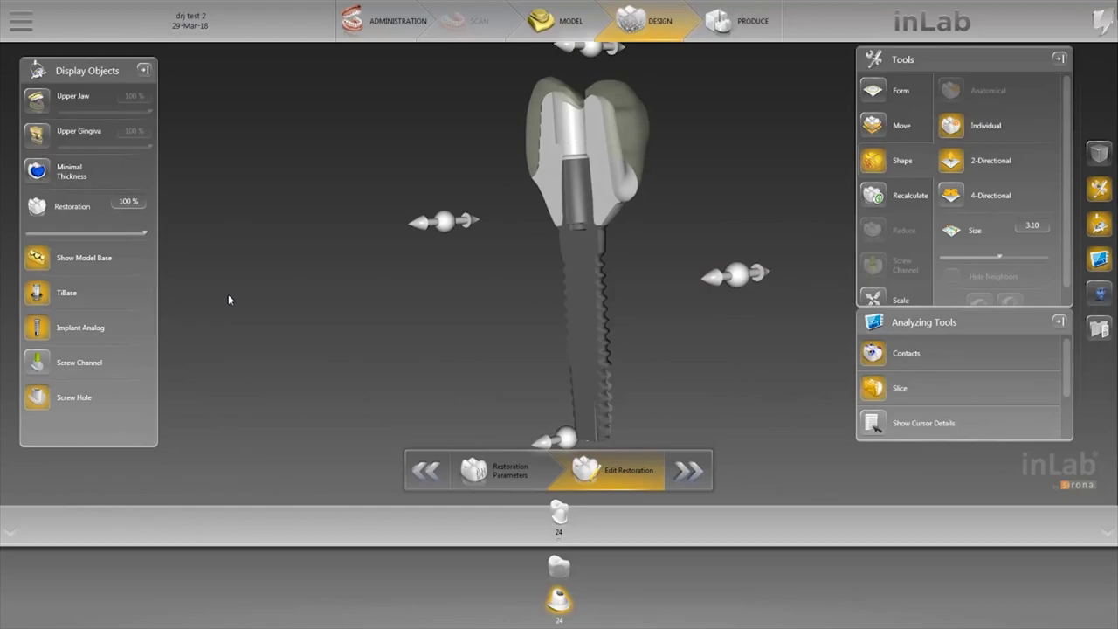
pyautogui.click(38, 333)
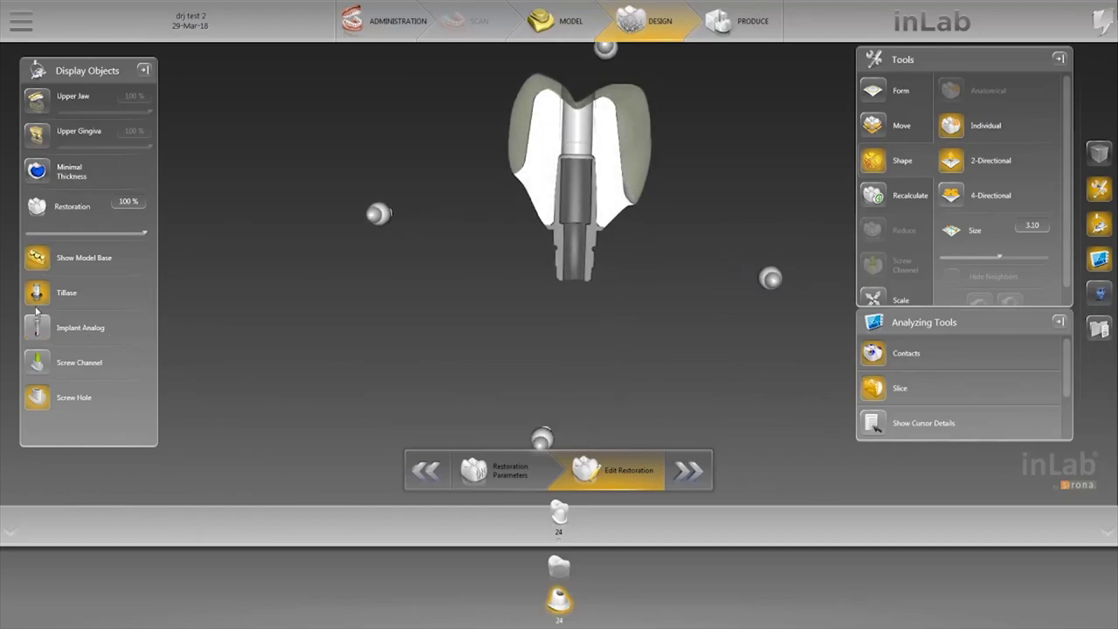
pyautogui.click(37, 297)
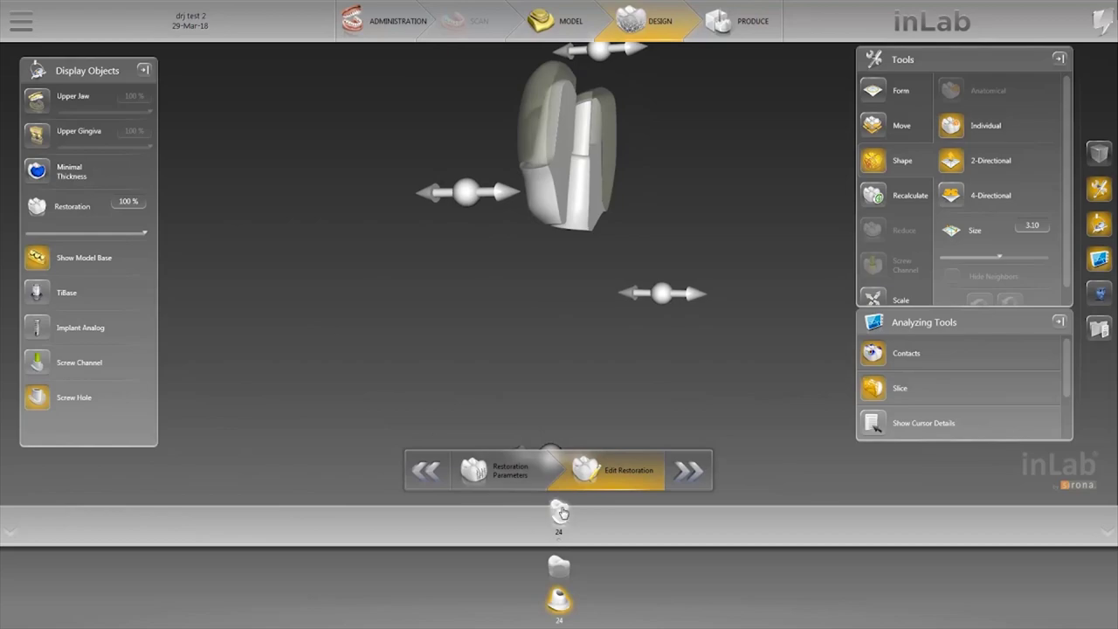
# Review the veneering crown and abutment from new angles, with and without the implant analog
pyautogui.click(559, 569)
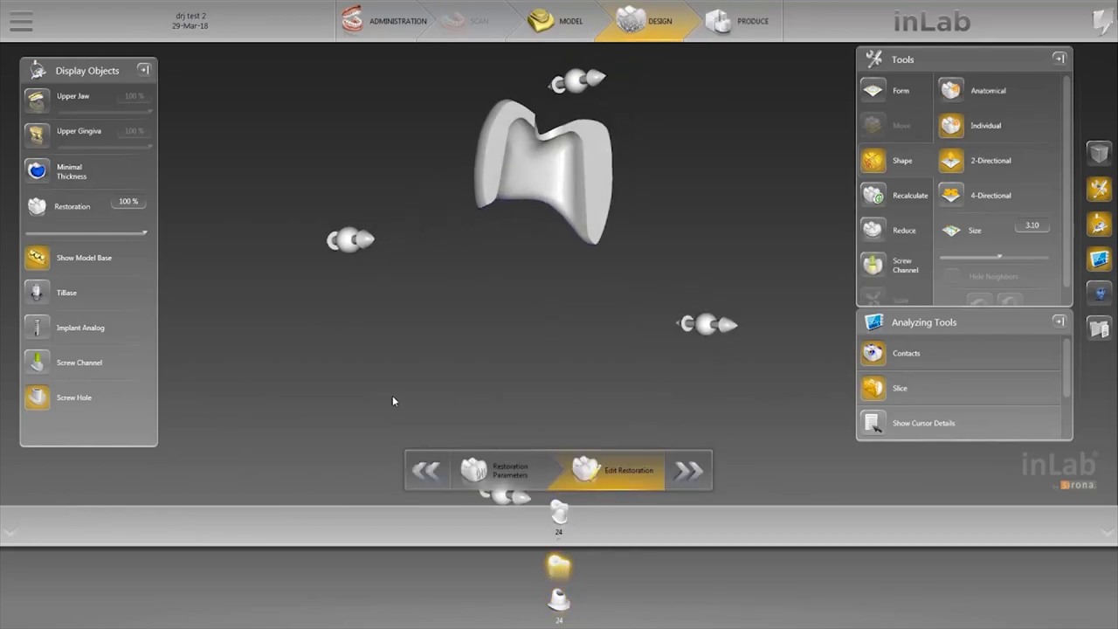
pyautogui.moveTo(414, 251)
pyautogui.mouseDown()
pyautogui.moveTo(452, 256)
pyautogui.moveTo(436, 255)
pyautogui.mouseUp()
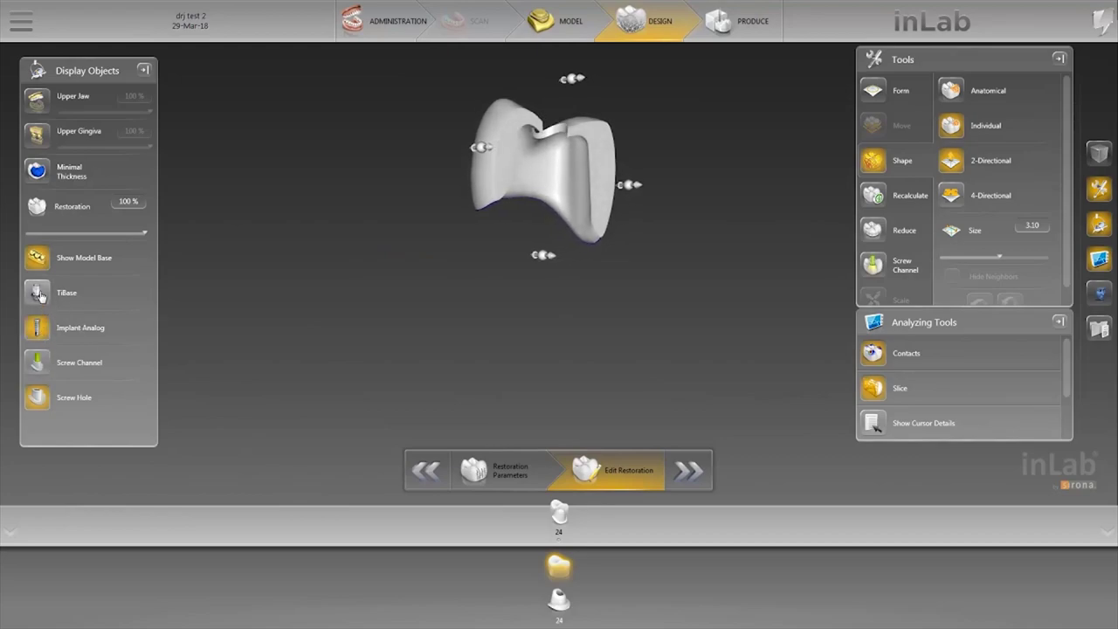
pyautogui.click(559, 603)
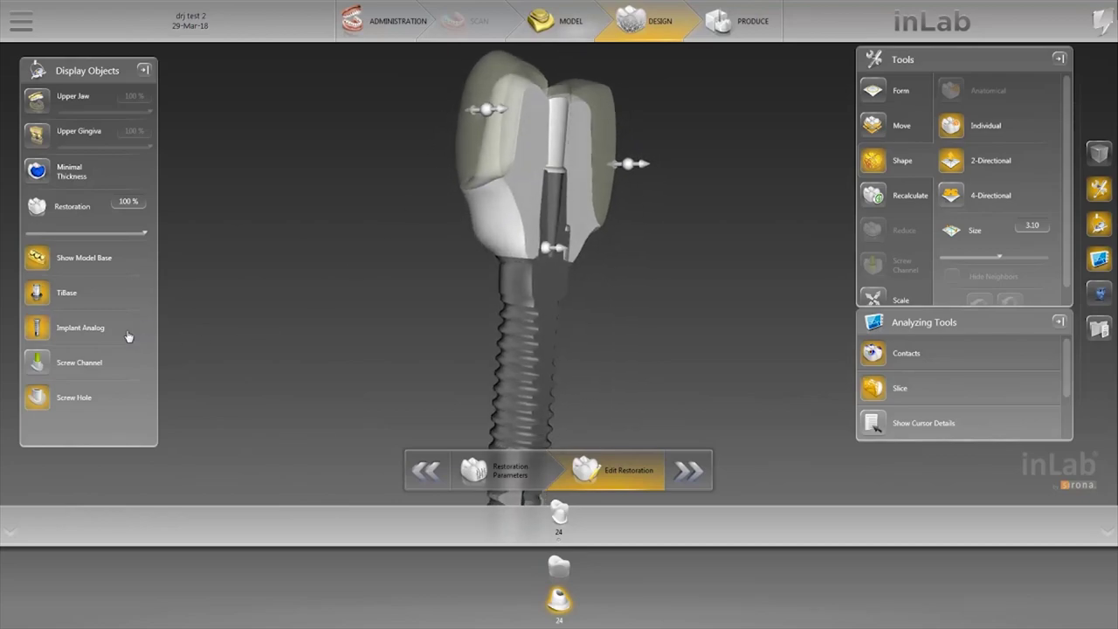
pyautogui.click(38, 329)
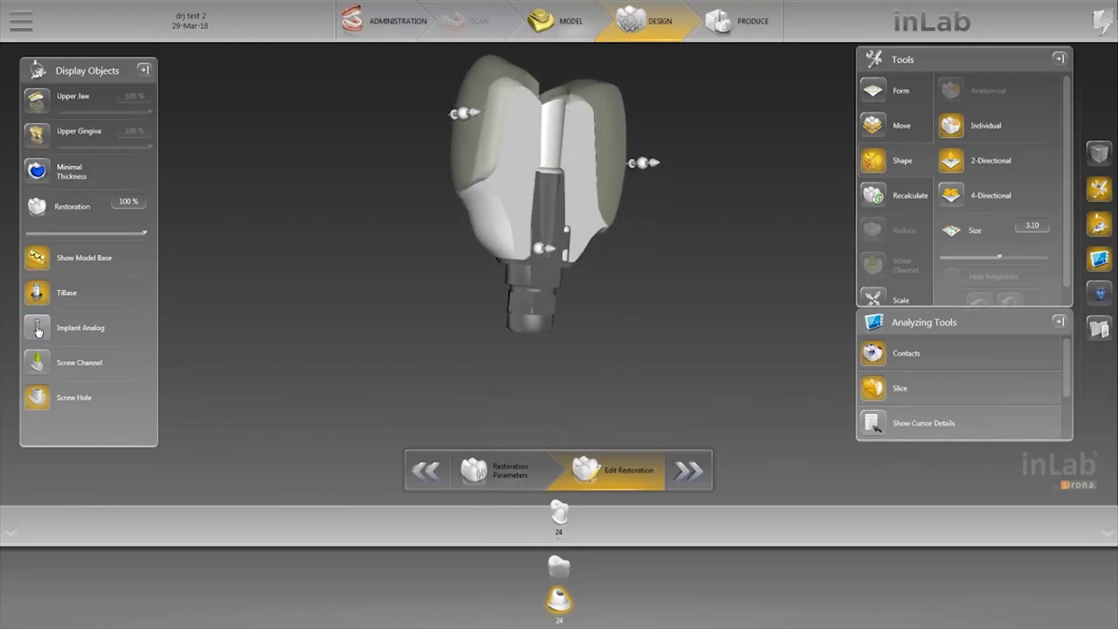
pyautogui.moveTo(469, 119); pyautogui.dragTo(510, 131, button='middle')
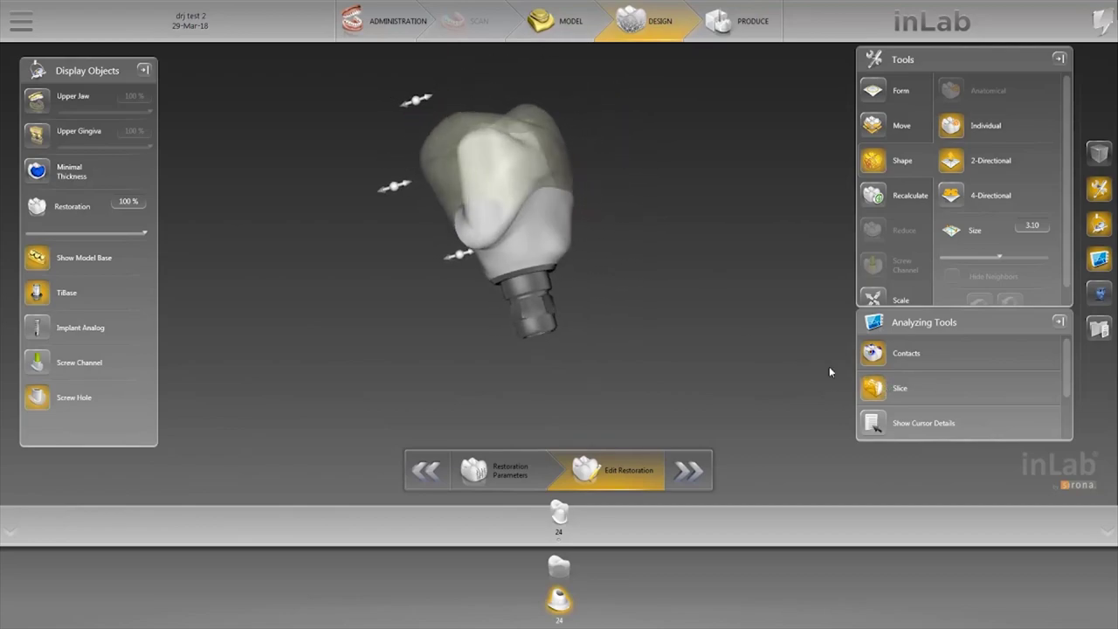
pyautogui.click(37, 330)
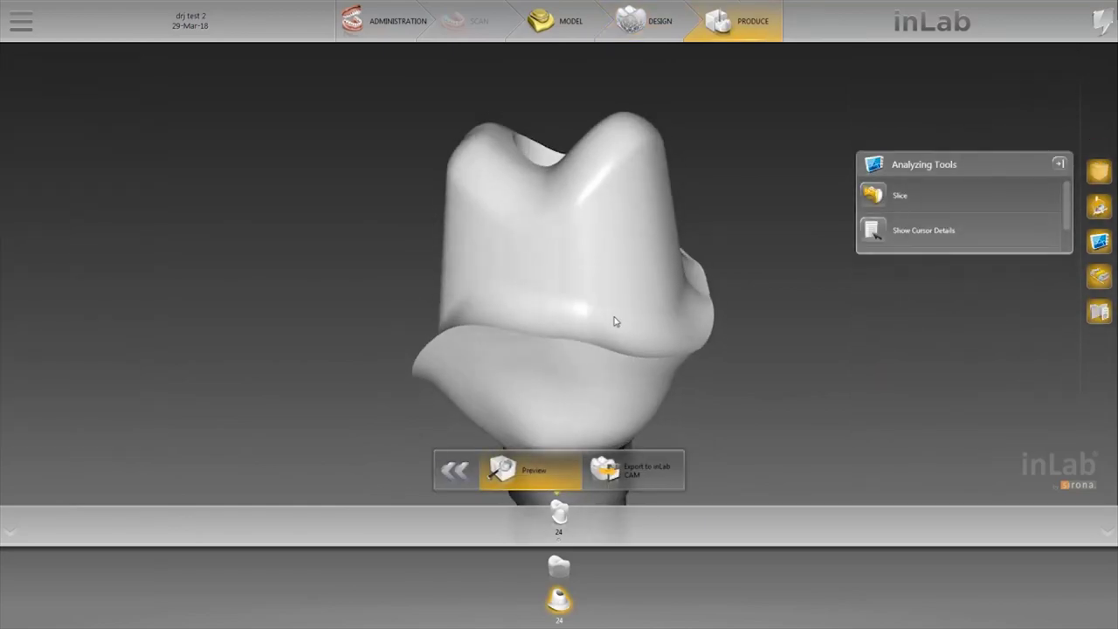
# Calculate the production preview and view the abutment crown with TiBase and implant analog hidden
pyautogui.click(559, 566)
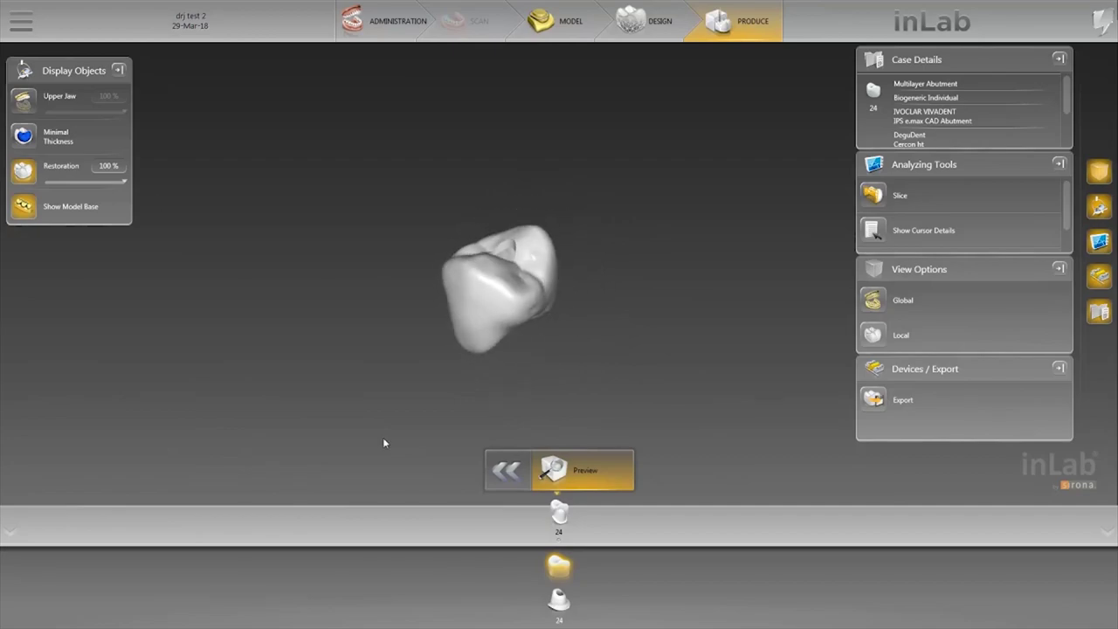
pyautogui.click(559, 599)
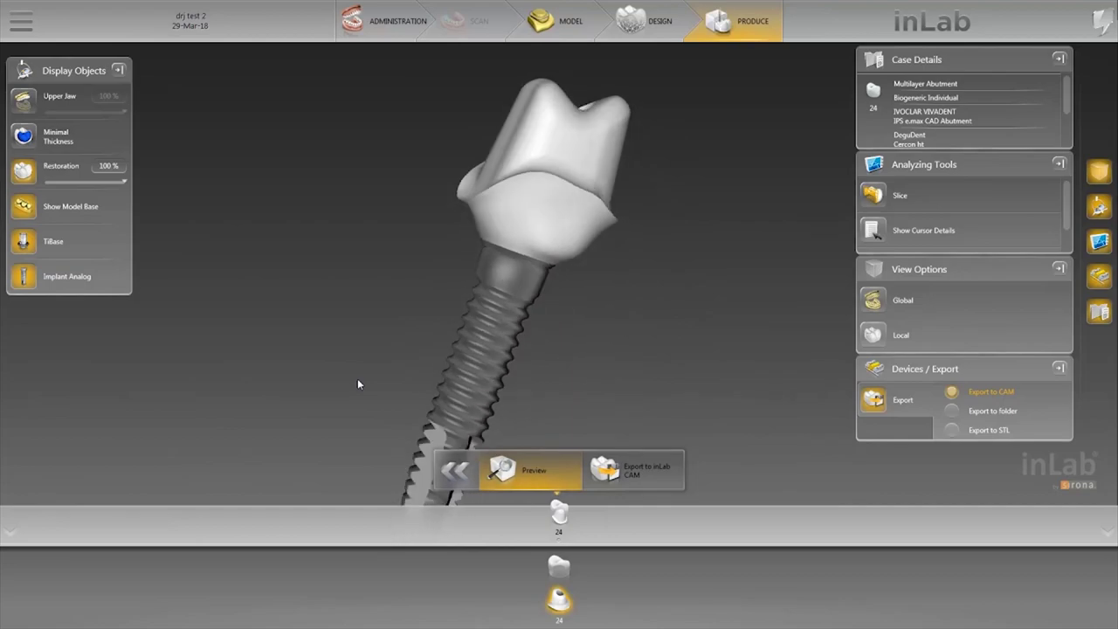
pyautogui.click(25, 276)
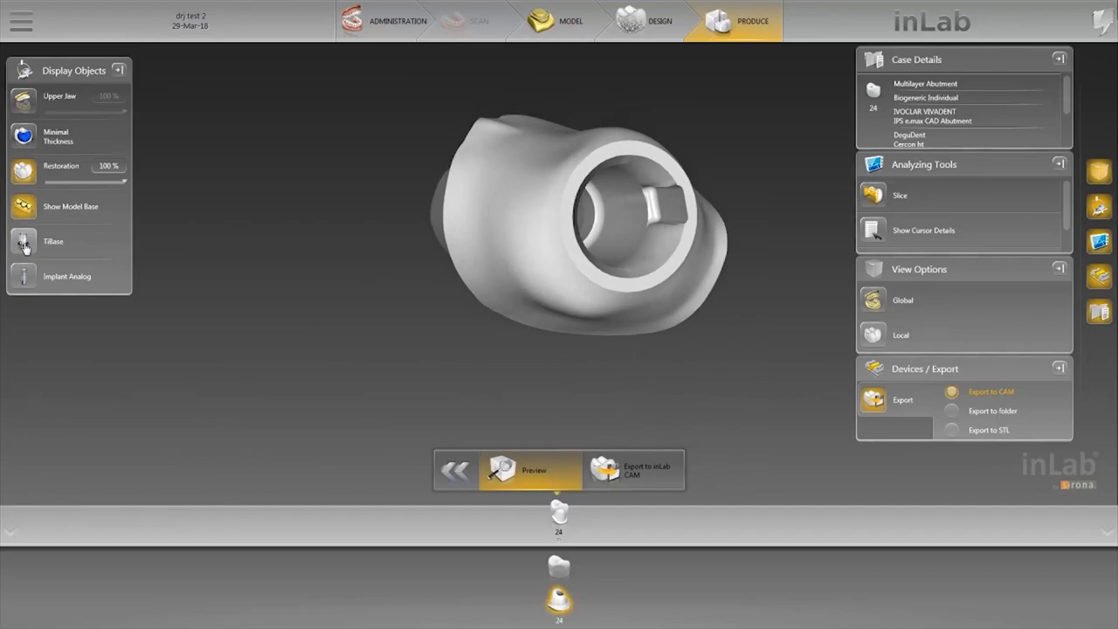
pyautogui.click(24, 243)
pyautogui.click(25, 243)
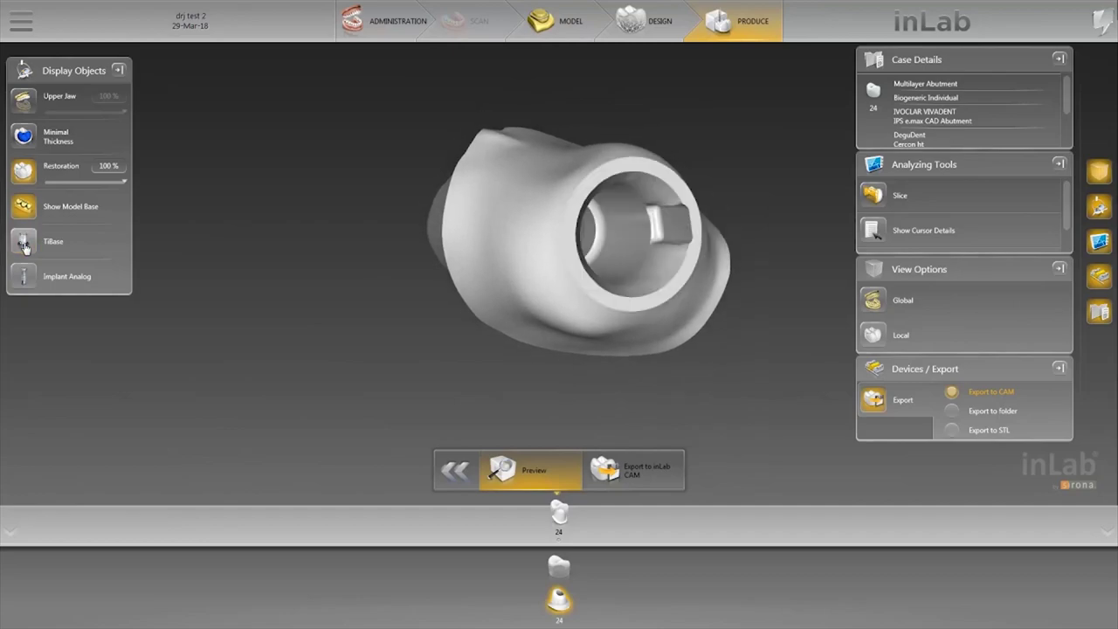
# Vary the restoration's transparency while showing the TiBase and implant analog beneath it
pyautogui.moveTo(103, 186); pyautogui.dragTo(75, 182)
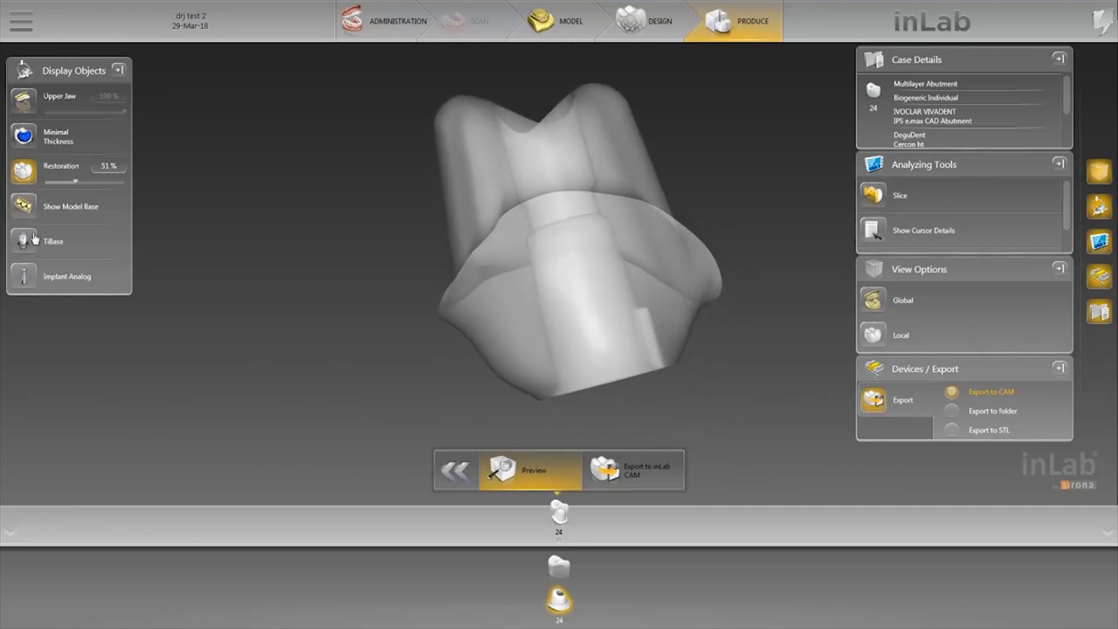
pyautogui.click(31, 239)
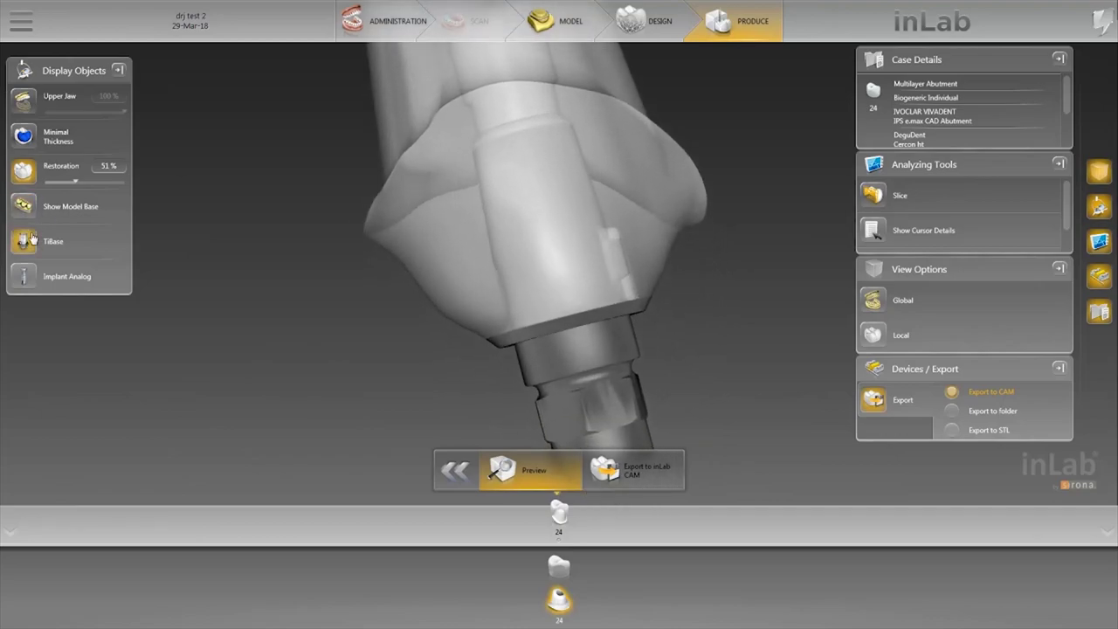
pyautogui.moveTo(75, 182)
pyautogui.mouseDown()
pyautogui.moveTo(66, 185)
pyautogui.moveTo(78, 187)
pyautogui.mouseUp()
pyautogui.click(28, 251)
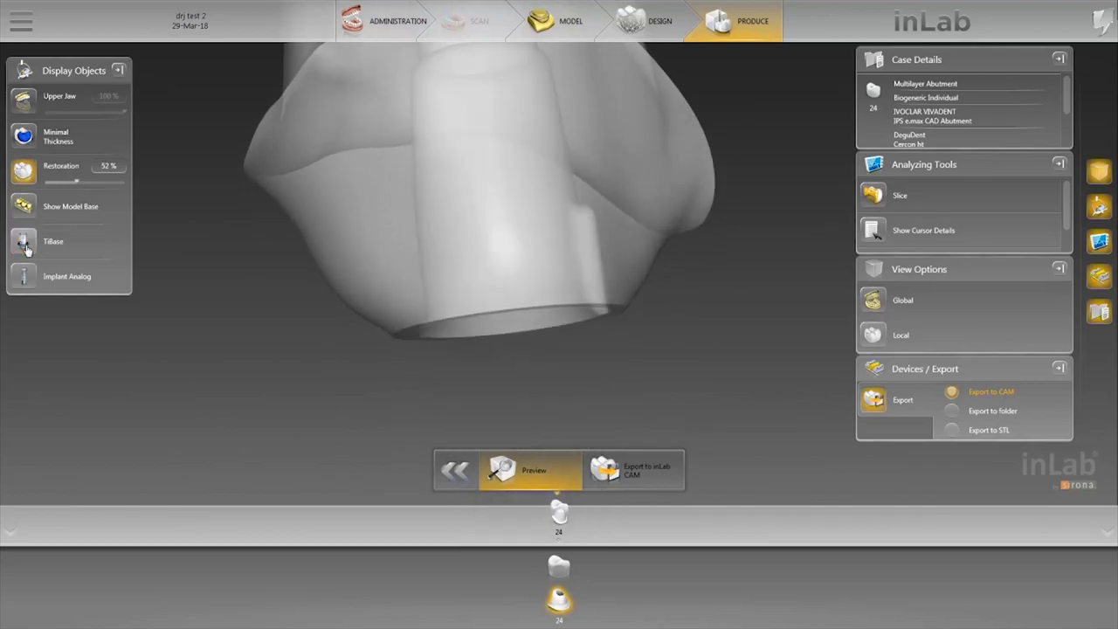
pyautogui.click(27, 251)
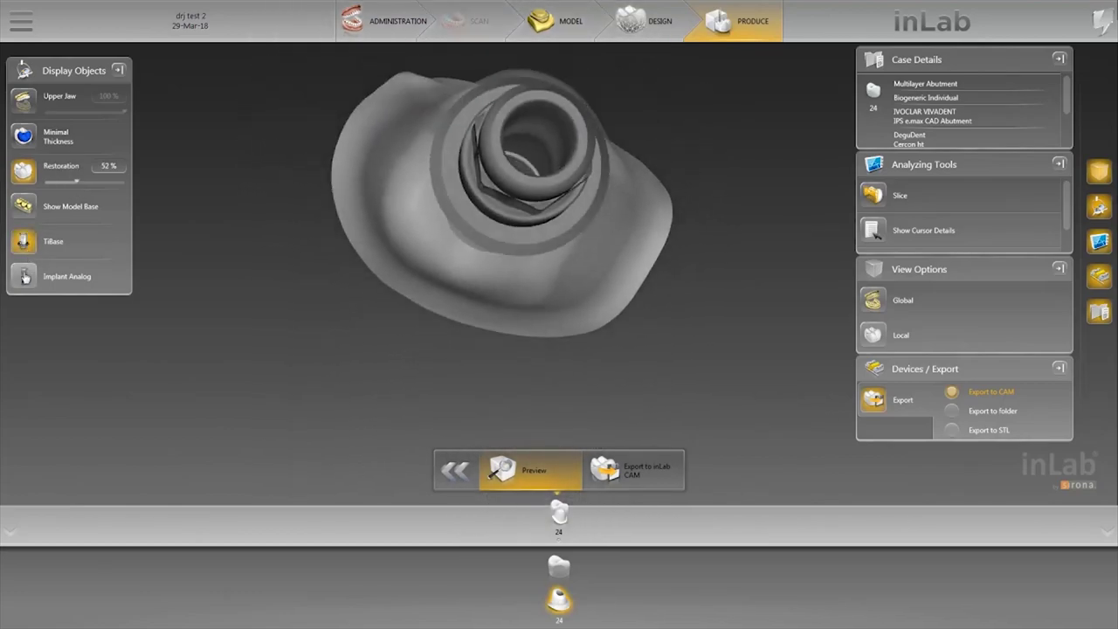
pyautogui.click(25, 276)
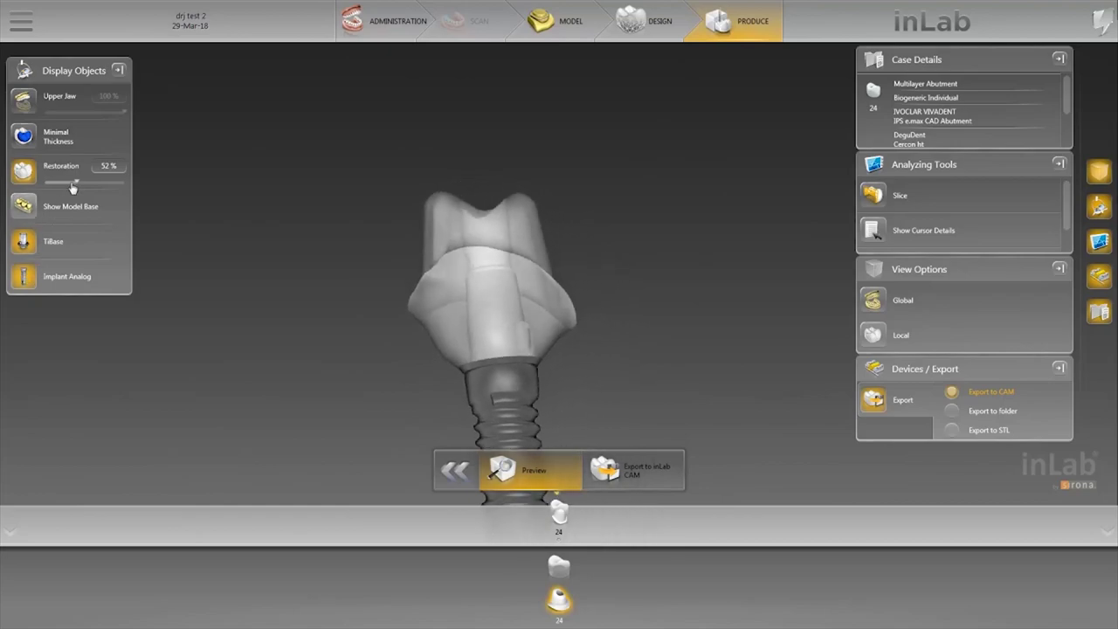
pyautogui.moveTo(110, 190); pyautogui.dragTo(121, 183)
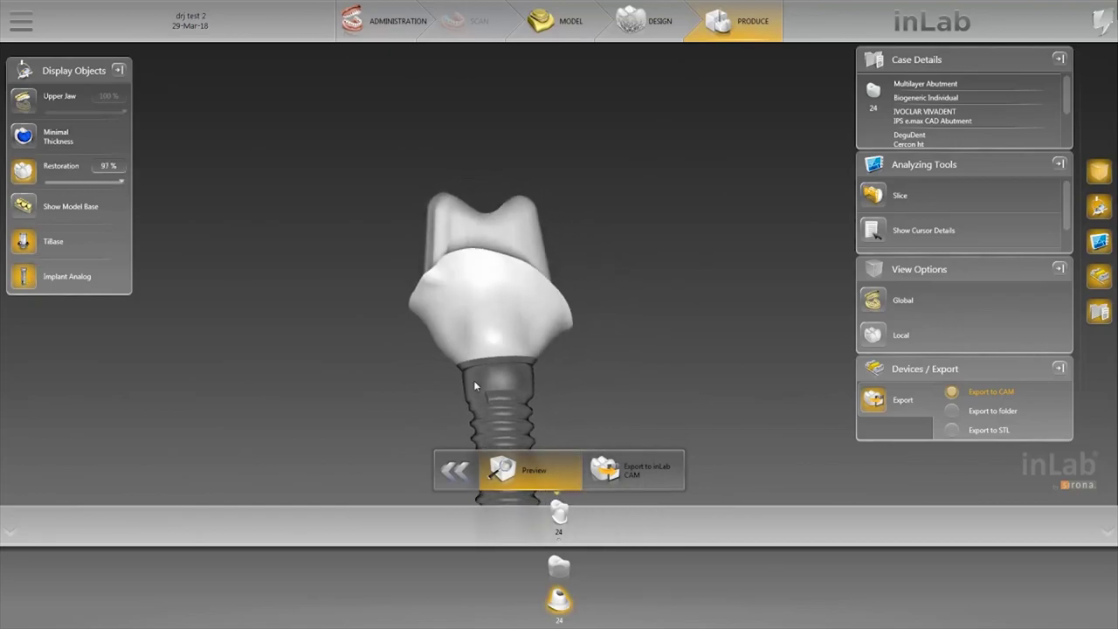
# Export all restorations to inLab CAM and acknowledge the confirmation
pyautogui.click(636, 472)
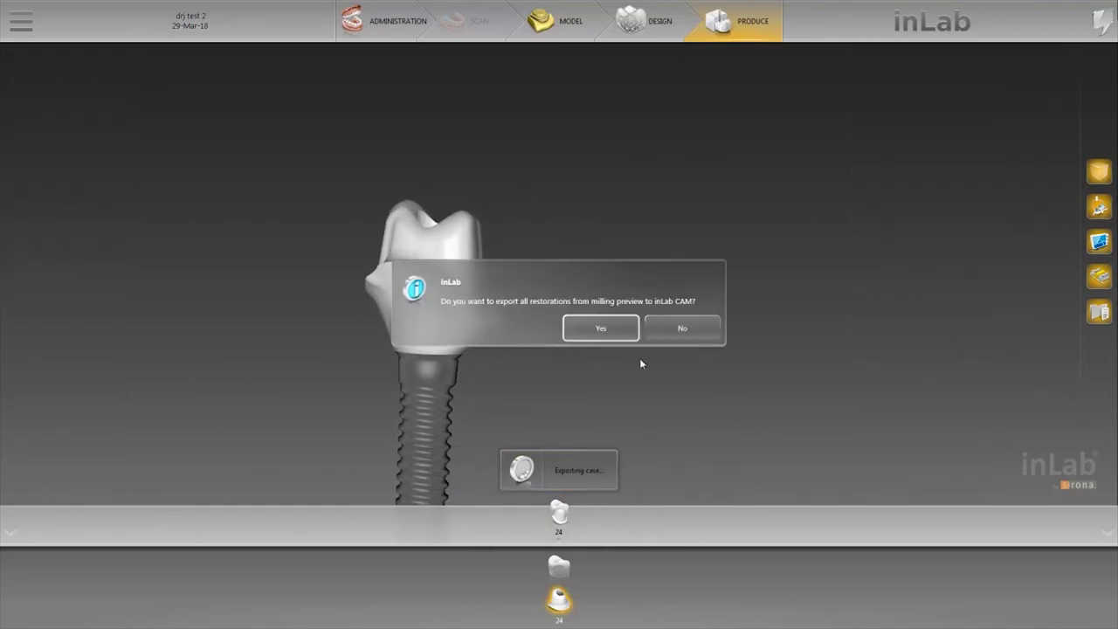
pyautogui.click(586, 337)
pyautogui.click(668, 341)
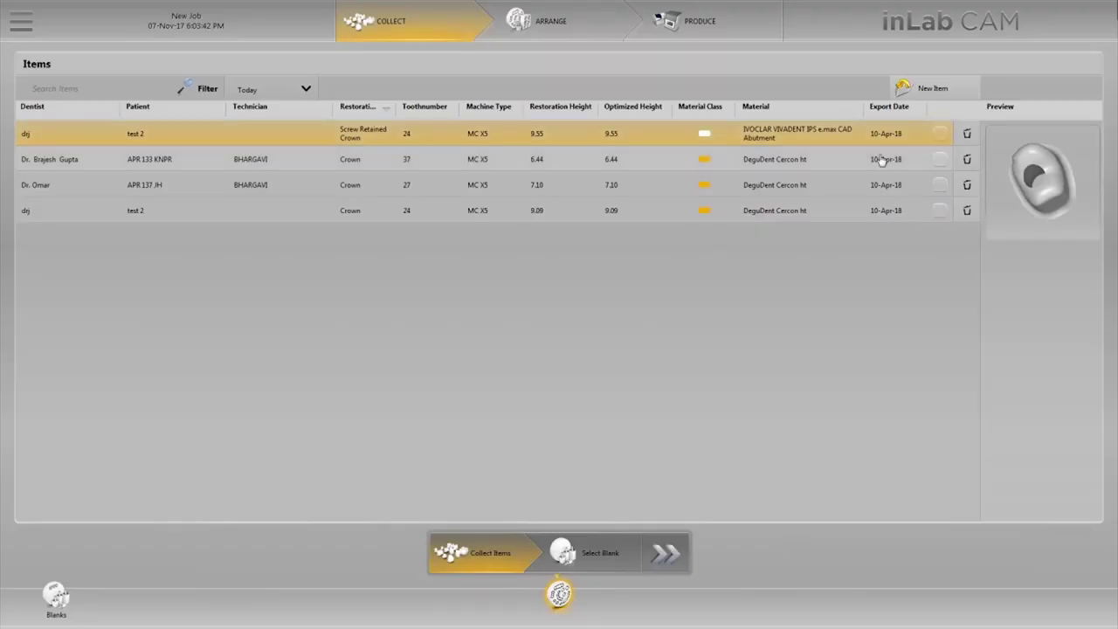
# Add the tooth 24 screw-retained crown and place it in the Sagemax 14-11C1 ZrO2 blank
pyautogui.click(937, 134)
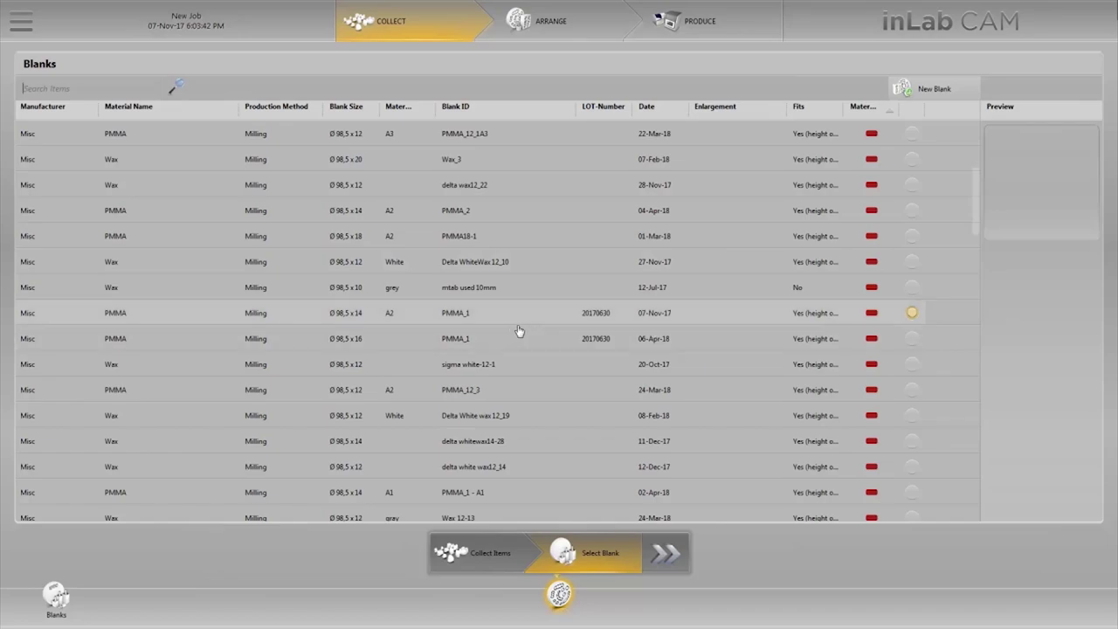
pyautogui.scroll(1, 406, 280)
pyautogui.scroll(1, 397, 282)
pyautogui.scroll(1, 411, 262)
pyautogui.scroll(1, 428, 323)
pyautogui.scroll(1, 412, 209)
pyautogui.doubleClick(812, 182)
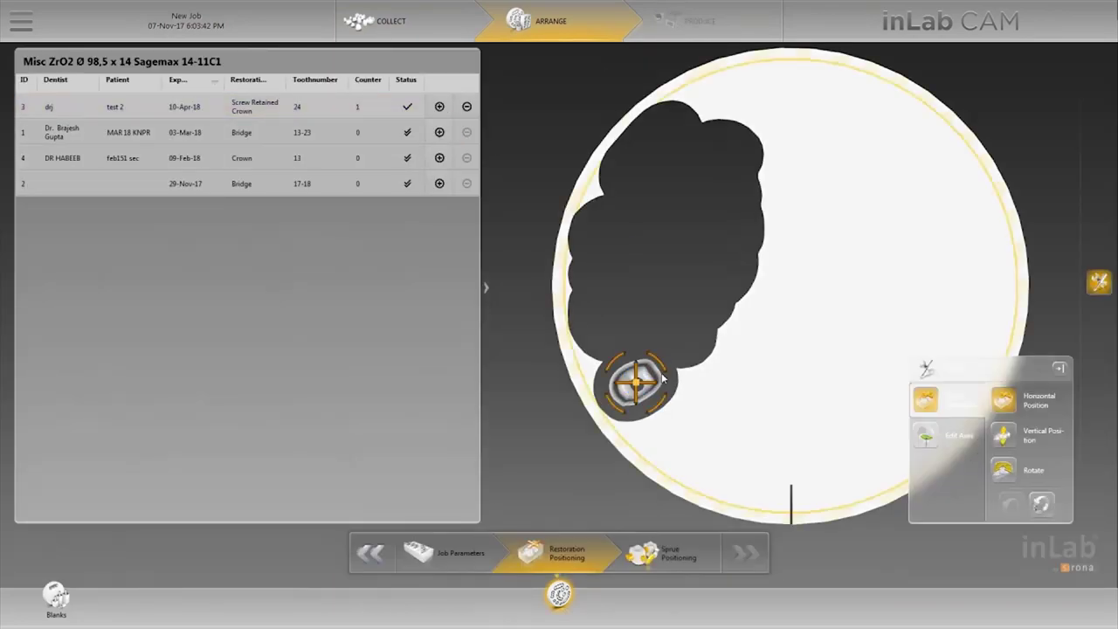
# Finish arranging the crown in the blank and advance to the production preview
pyautogui.click(679, 559)
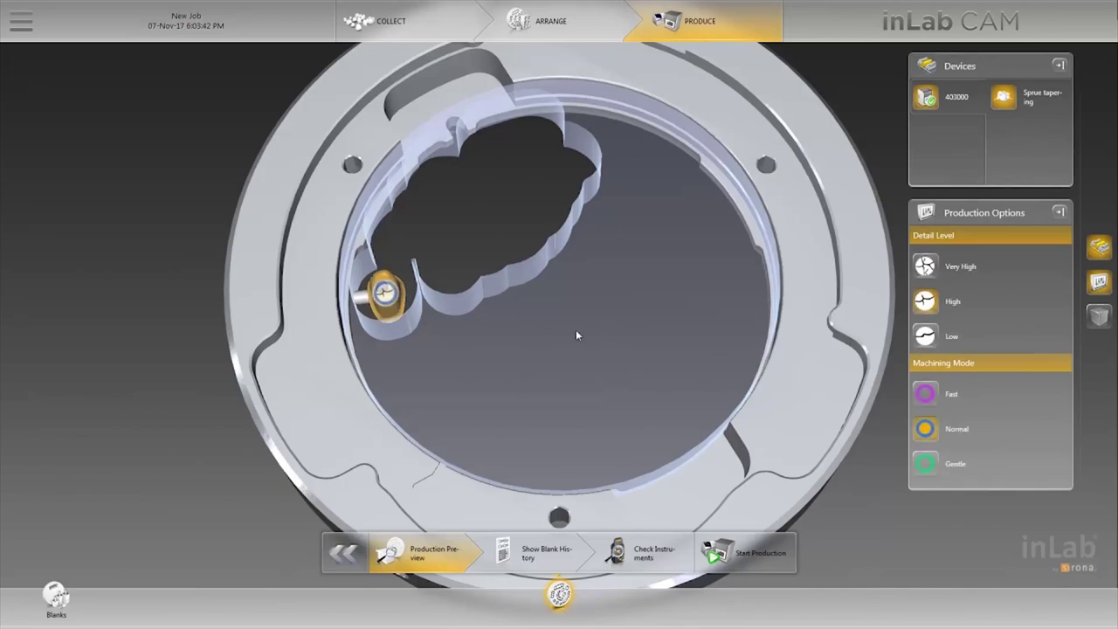
# Rotate and zoom the ZrO2 Ø 98,5 x 14 blank view to inspect the crown's placement during milling
pyautogui.moveTo(575, 334)
pyautogui.mouseDown(button='right')
pyautogui.moveTo(601, 190)
pyautogui.moveTo(522, 248)
pyautogui.moveTo(551, 352)
pyautogui.moveTo(556, 229)
pyautogui.mouseUp(button='right')
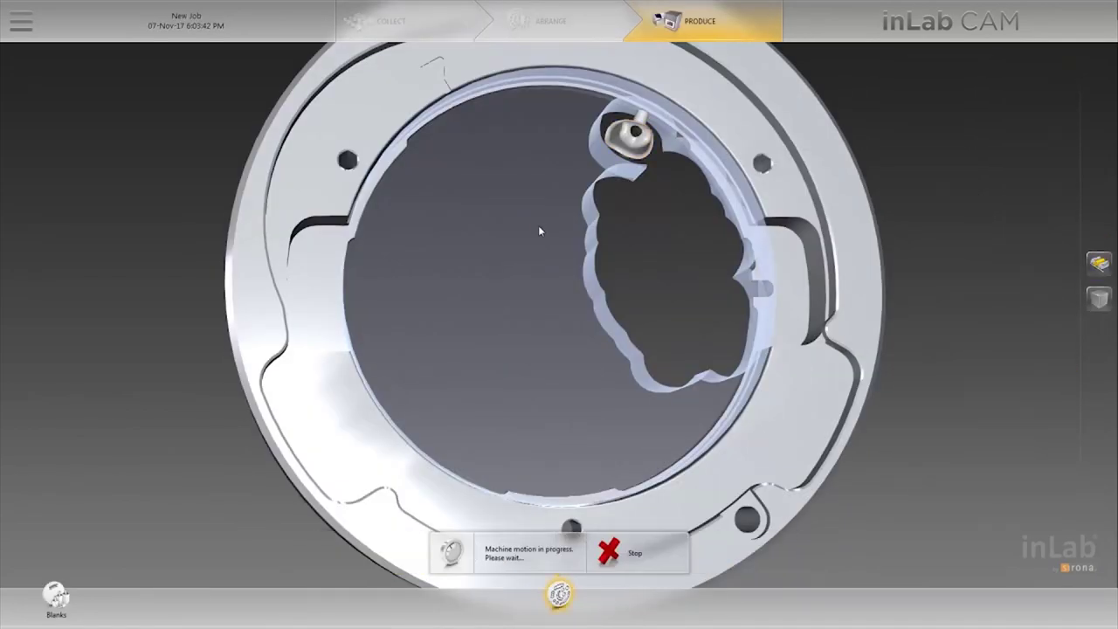
pyautogui.moveTo(556, 218)
pyautogui.mouseDown(button='right')
pyautogui.moveTo(441, 254)
pyautogui.moveTo(551, 340)
pyautogui.moveTo(602, 352)
pyautogui.mouseUp(button='right')
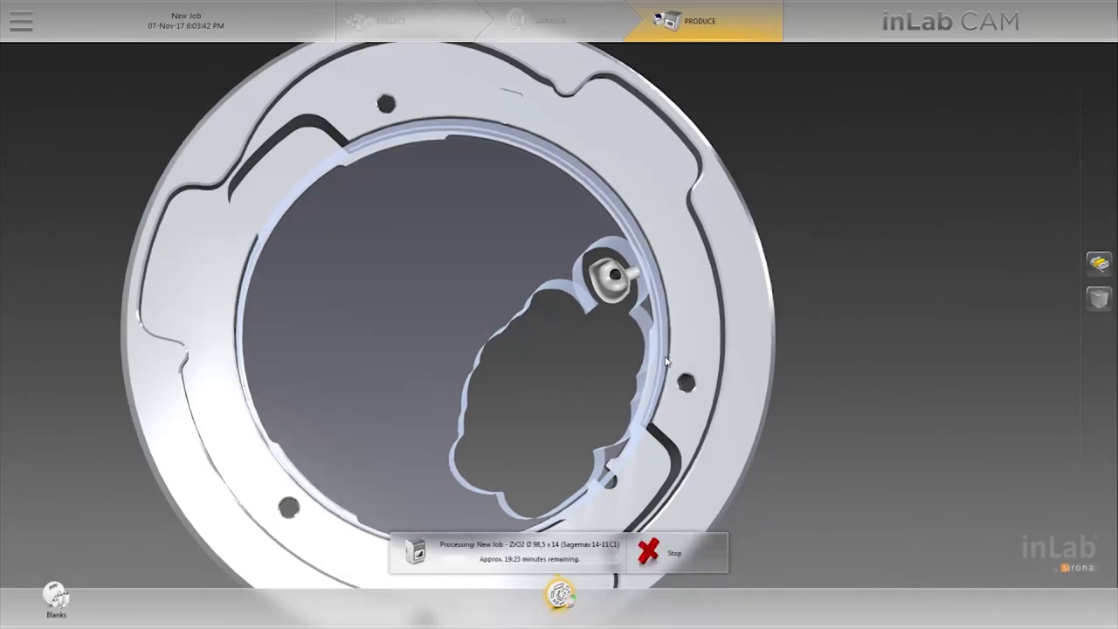
pyautogui.moveTo(692, 352)
pyautogui.mouseDown(button='right')
pyautogui.moveTo(402, 326)
pyautogui.moveTo(519, 325)
pyautogui.moveTo(418, 243)
pyautogui.moveTo(400, 374)
pyautogui.moveTo(283, 307)
pyautogui.moveTo(290, 298)
pyautogui.mouseUp(button='right')
pyautogui.scroll(5, 520, 325)
pyautogui.scroll(-5, 520, 325)
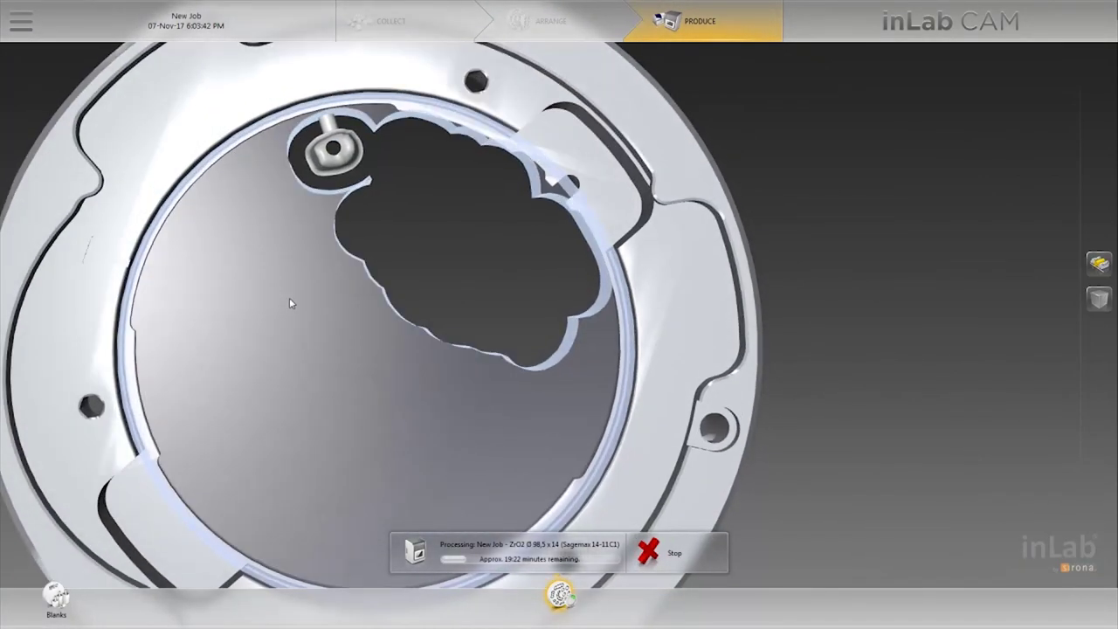